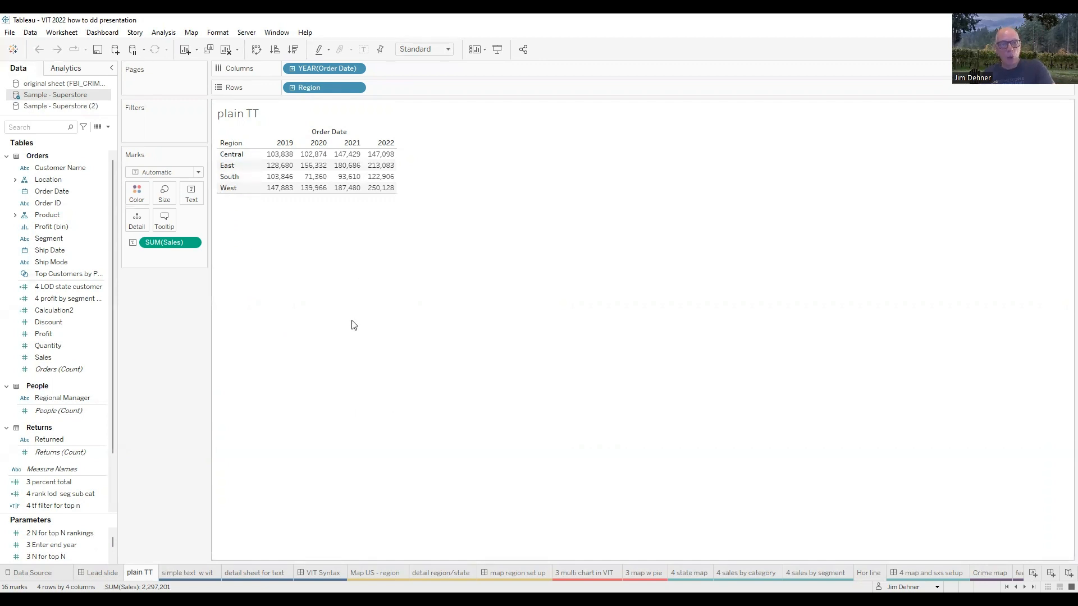
# - Replace the Region label in the plain TT sheet's tooltip with "This is the region"
pyautogui.moveTo(309, 170)
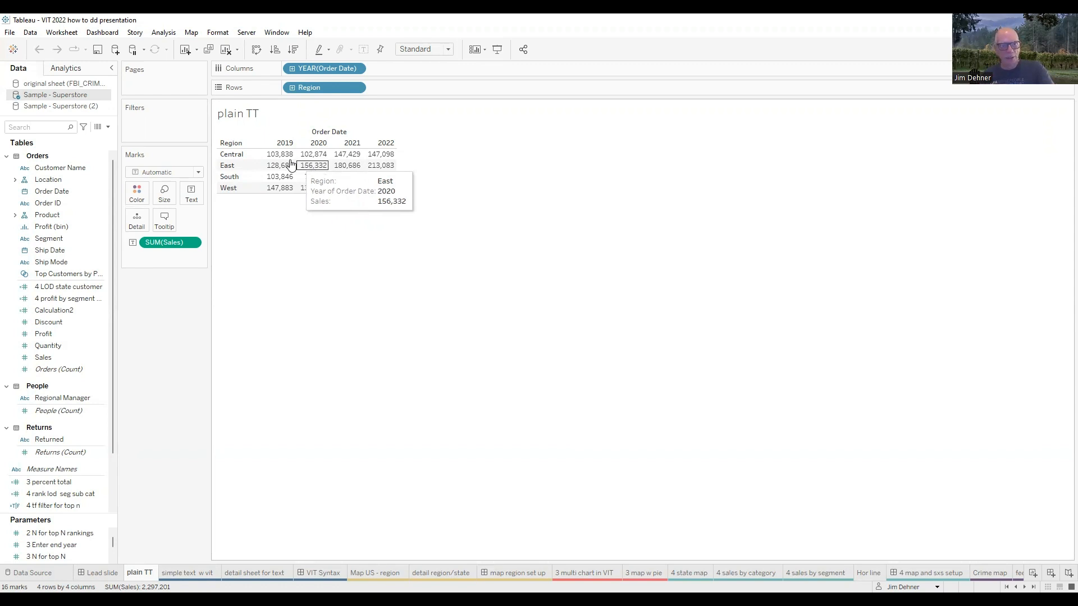
pyautogui.click(165, 220)
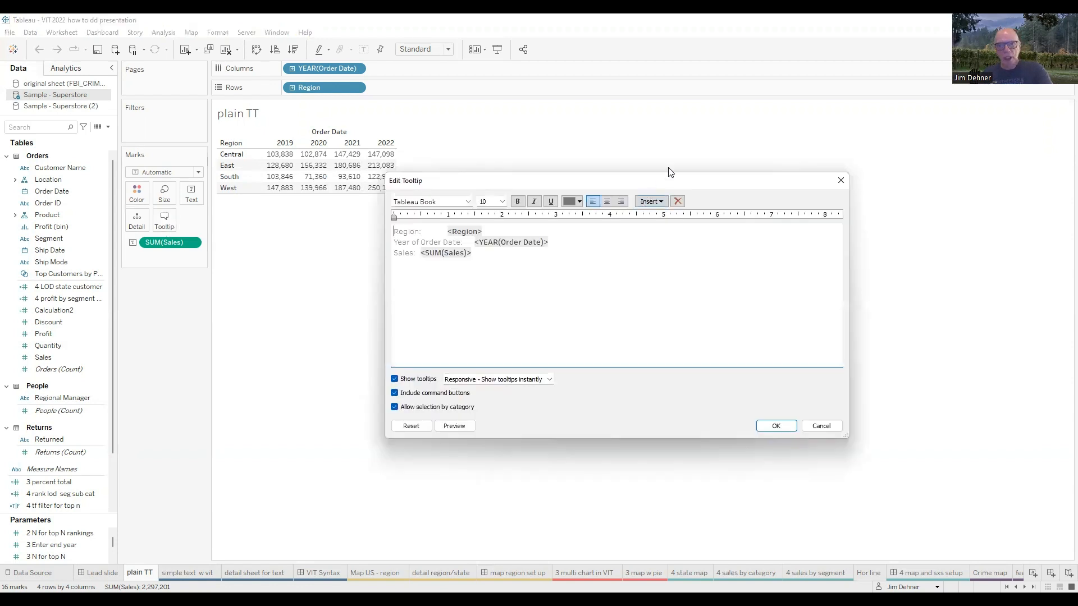
pyautogui.moveTo(666, 184); pyautogui.dragTo(649, 215)
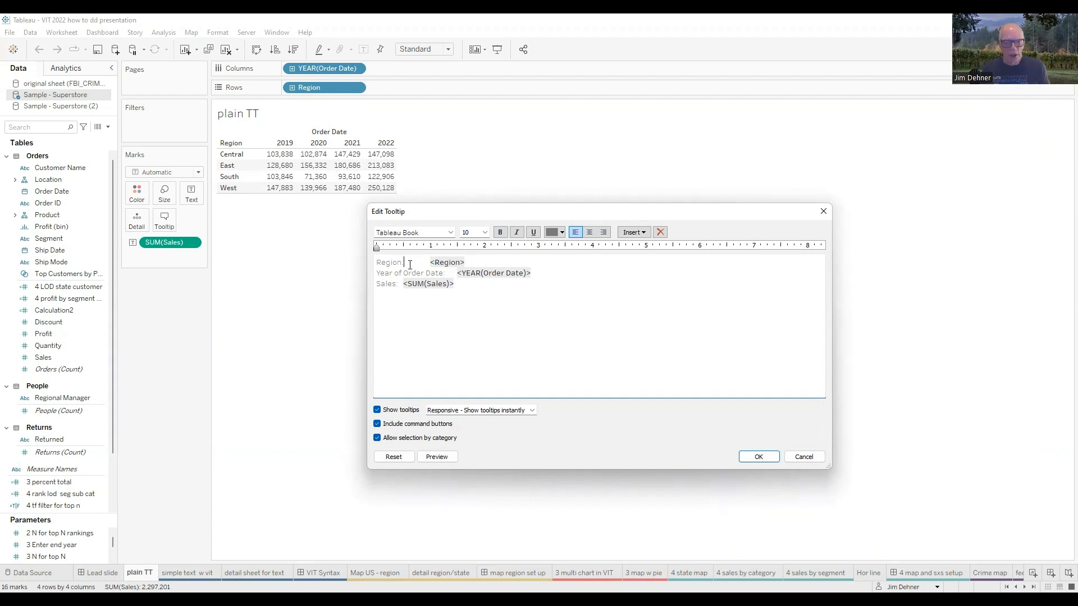
pyautogui.moveTo(408, 263); pyautogui.dragTo(376, 263)
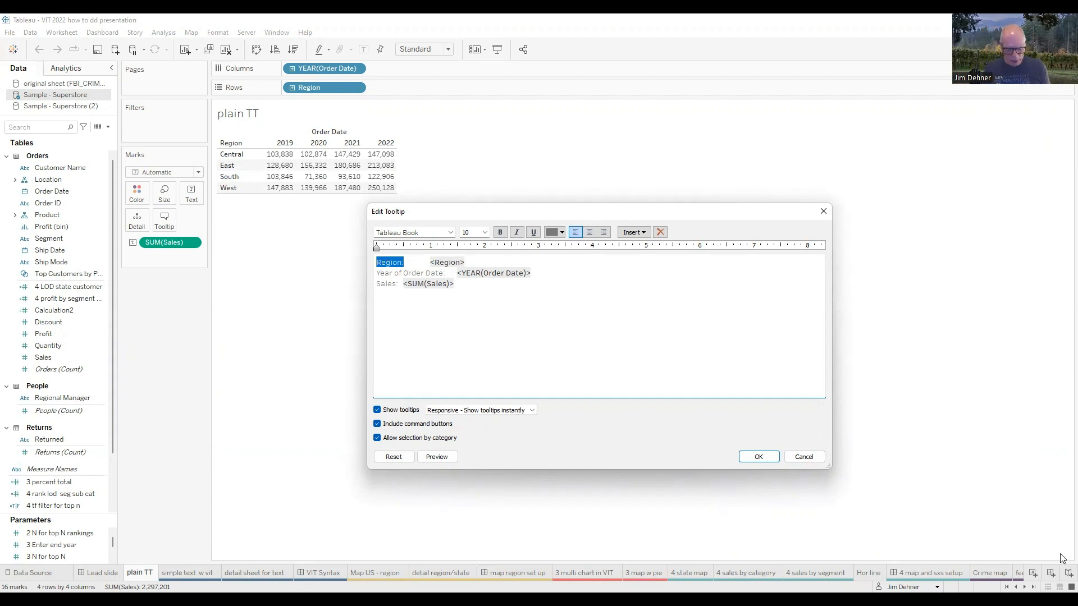
pyautogui.write('This is the')
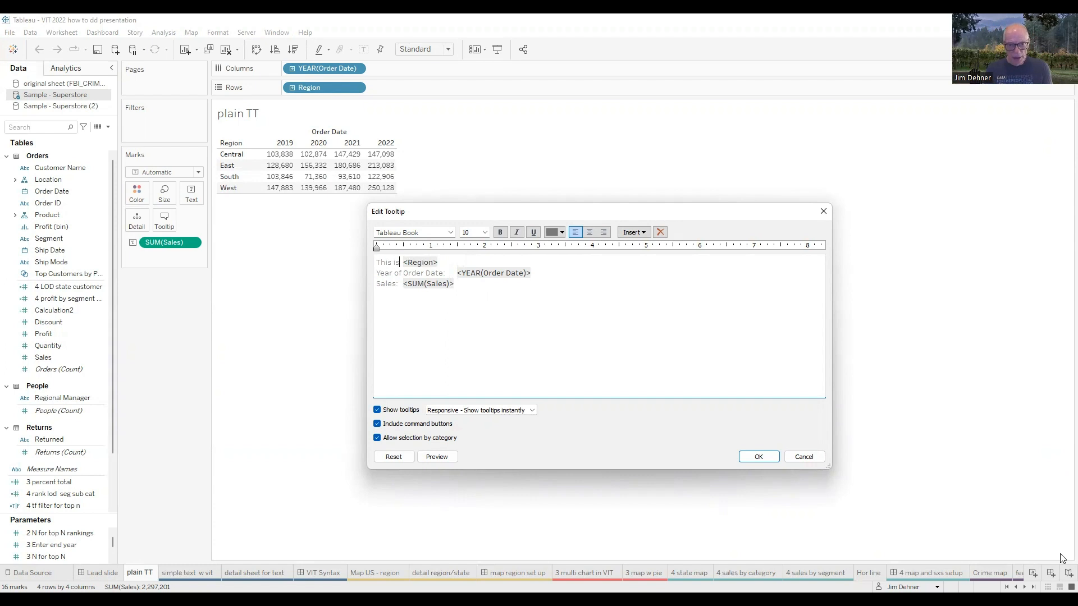
pyautogui.write(' region')
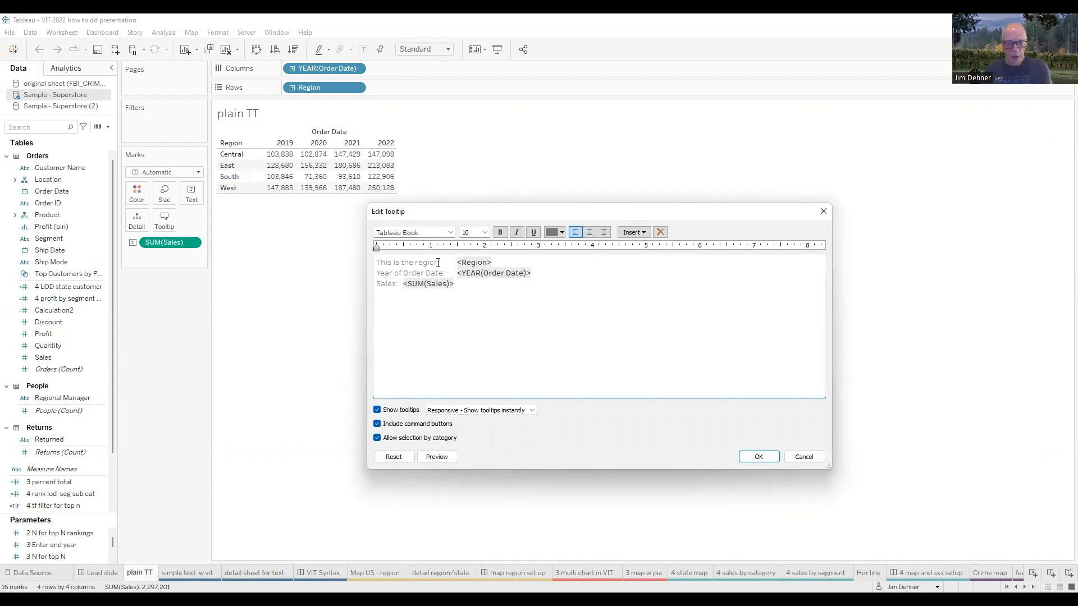
# - Format the tooltip text "This is the region" as bold, size 16 and red, and apply the tooltip changes
pyautogui.moveTo(438, 263); pyautogui.dragTo(373, 263)
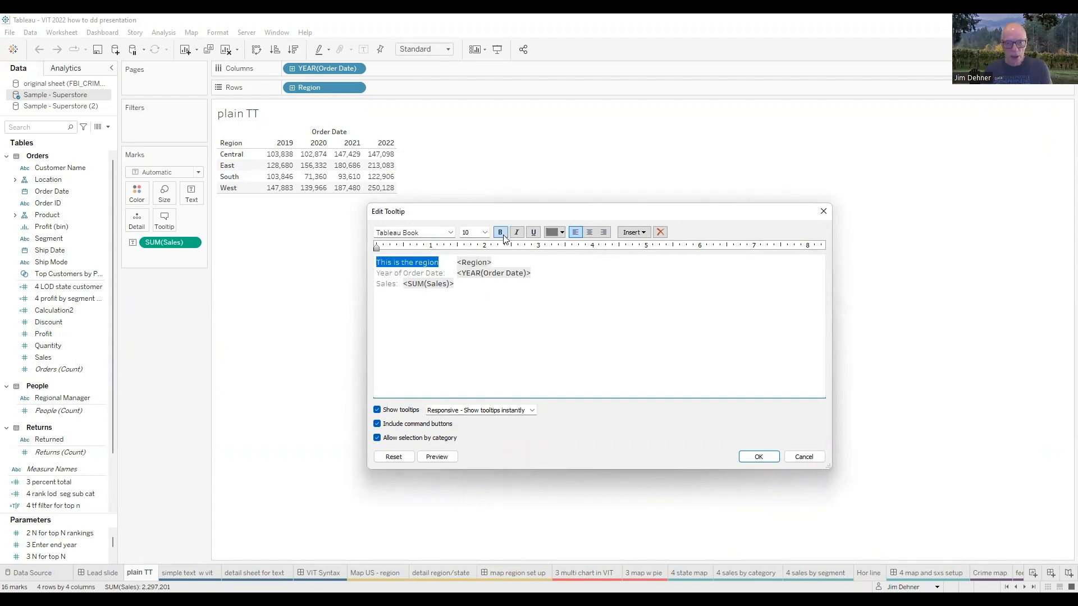
pyautogui.click(485, 232)
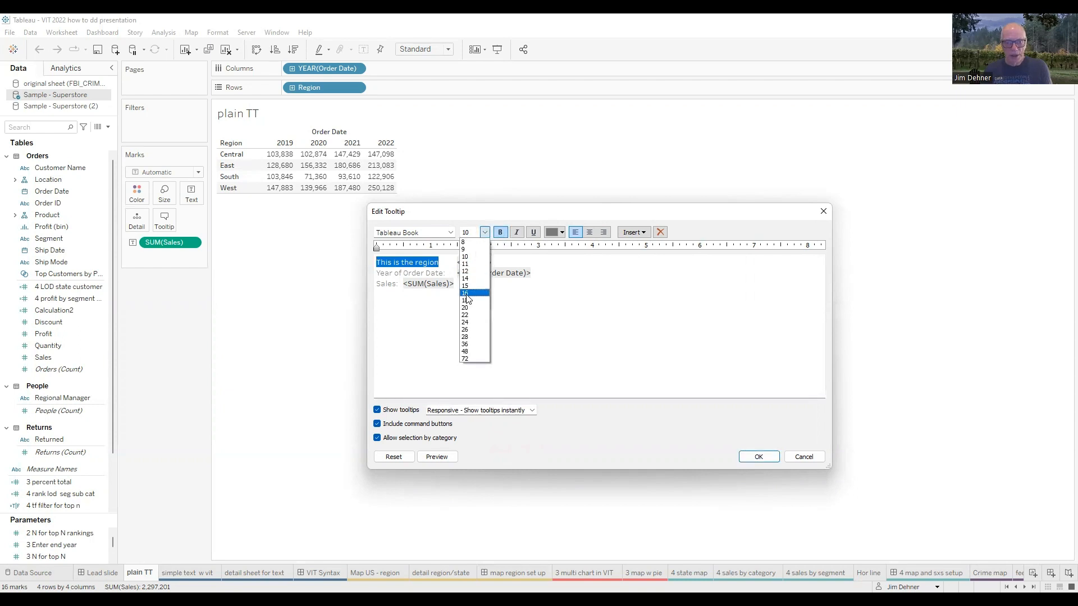
pyautogui.click(466, 293)
pyautogui.click(559, 233)
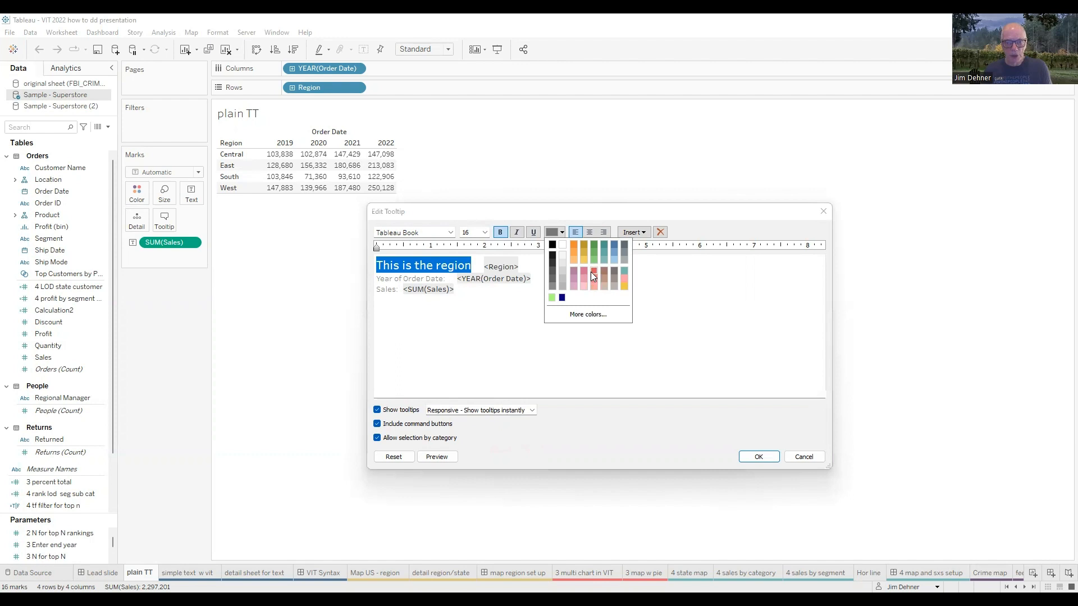
pyautogui.click(593, 272)
pyautogui.click(565, 363)
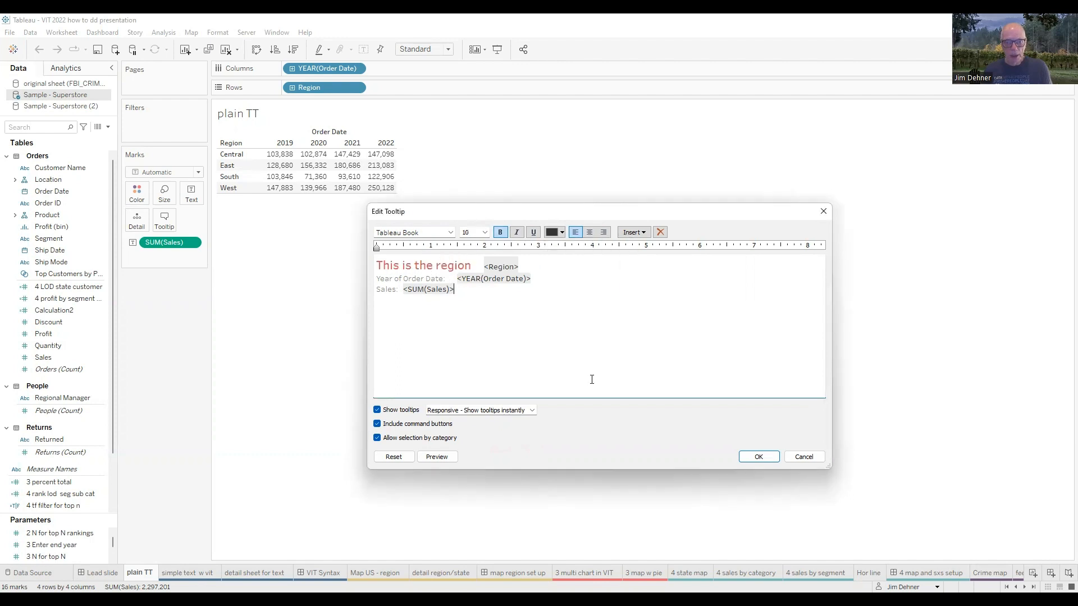
pyautogui.click(768, 460)
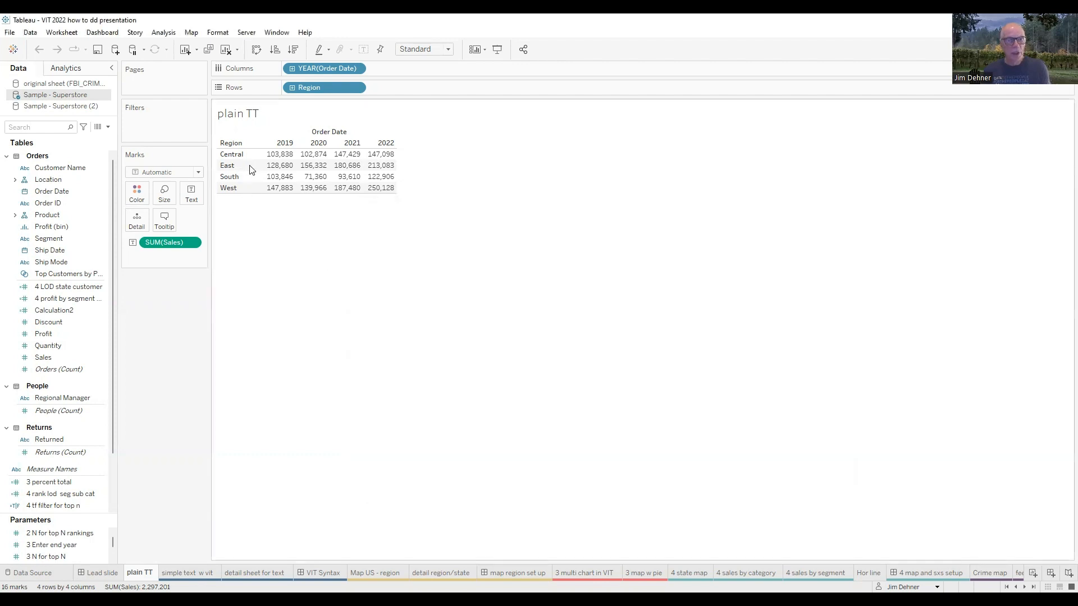
pyautogui.moveTo(280, 168)
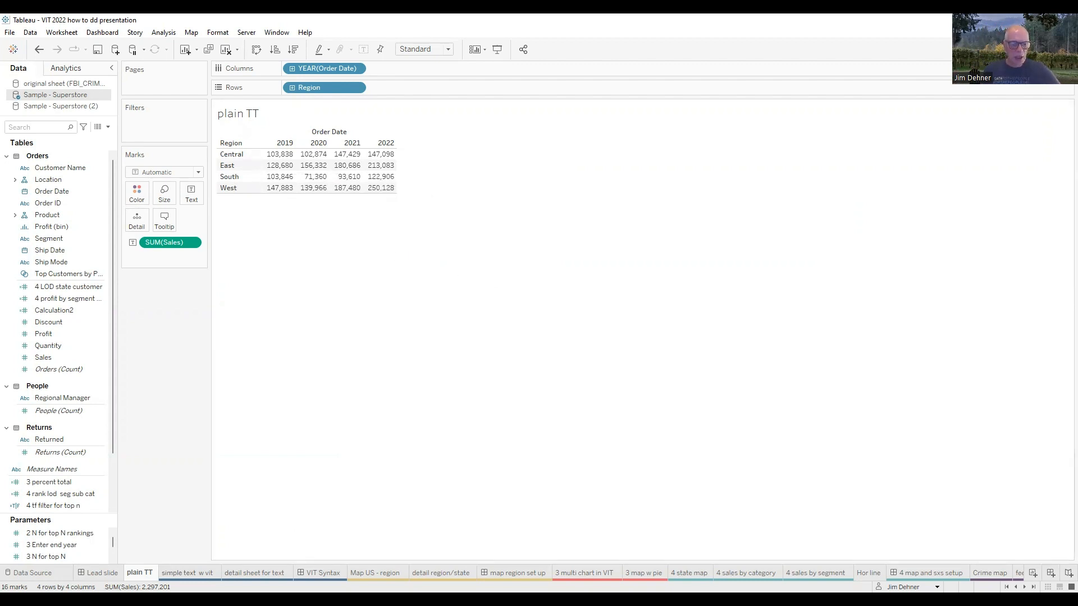
# - Examine the "simple text w vit" sheet's tooltip and the ship mode bar chart on "detail sheet for text"
pyautogui.click(182, 573)
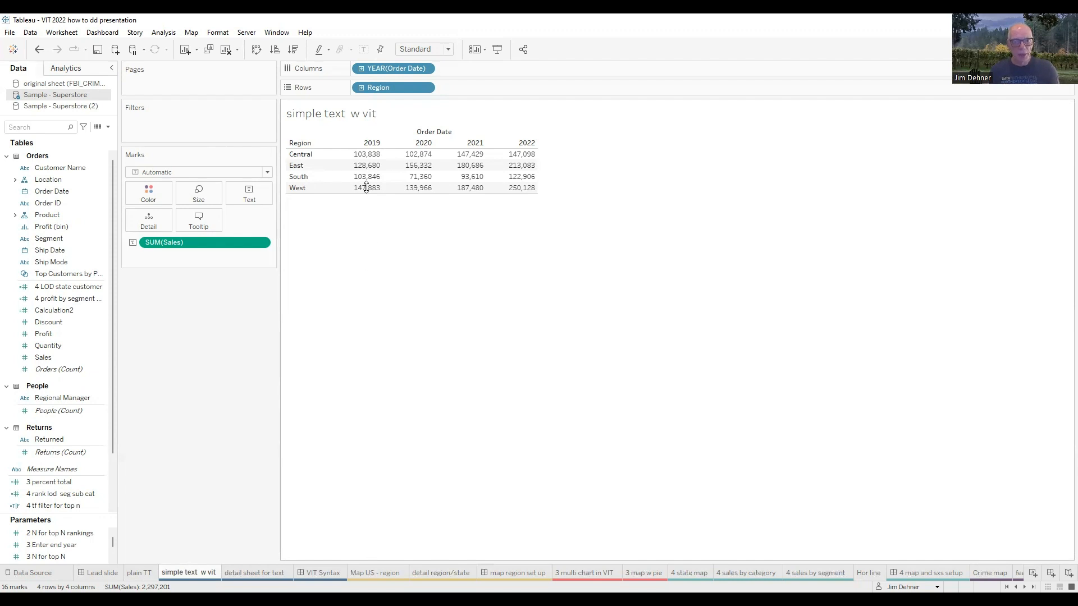
pyautogui.moveTo(369, 170)
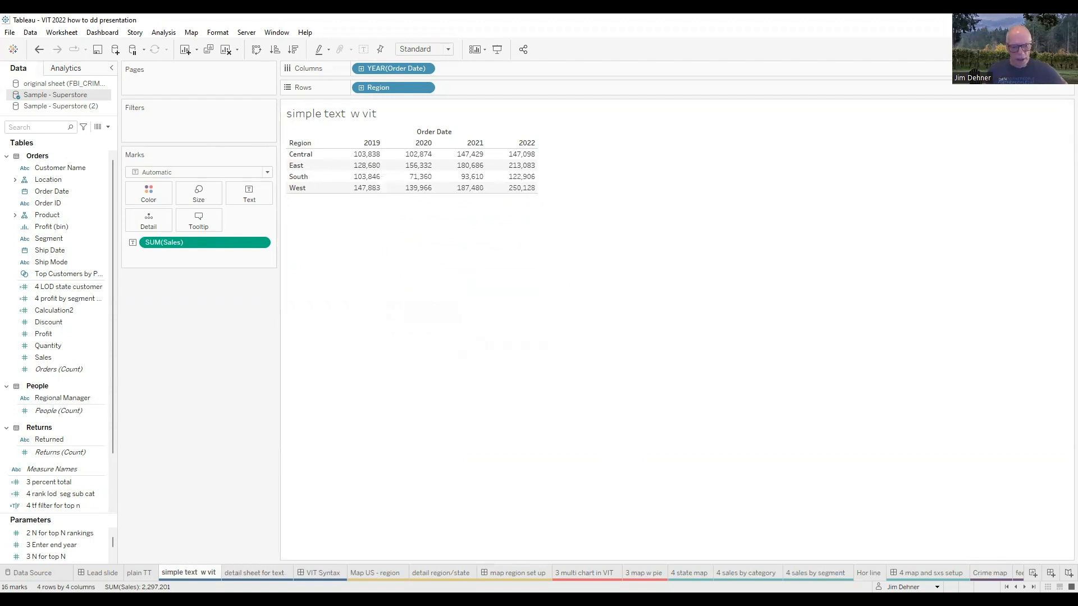
pyautogui.moveTo(254, 573)
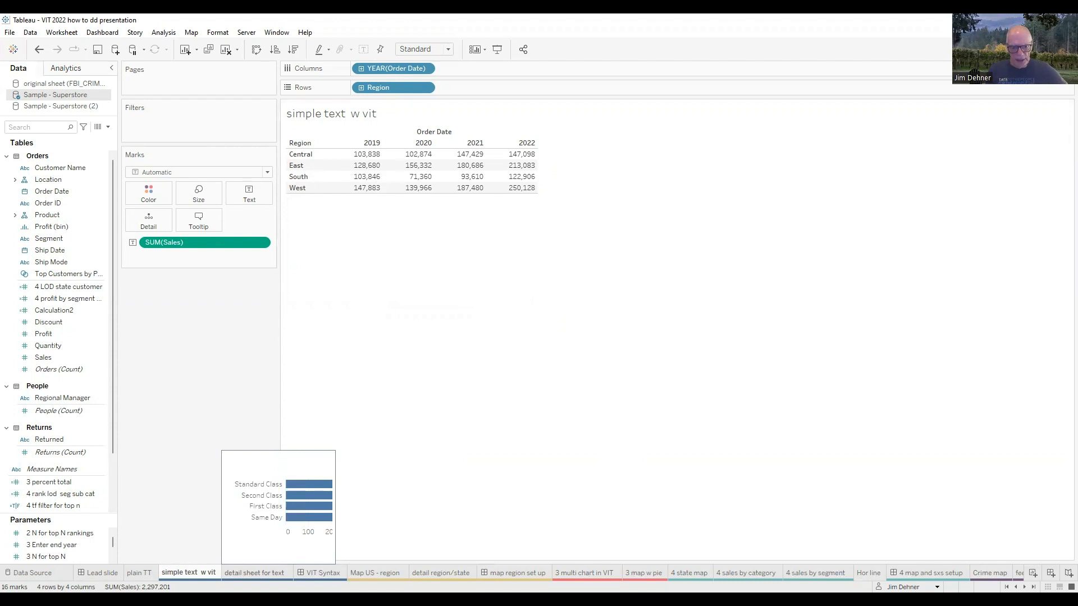
pyautogui.click(254, 573)
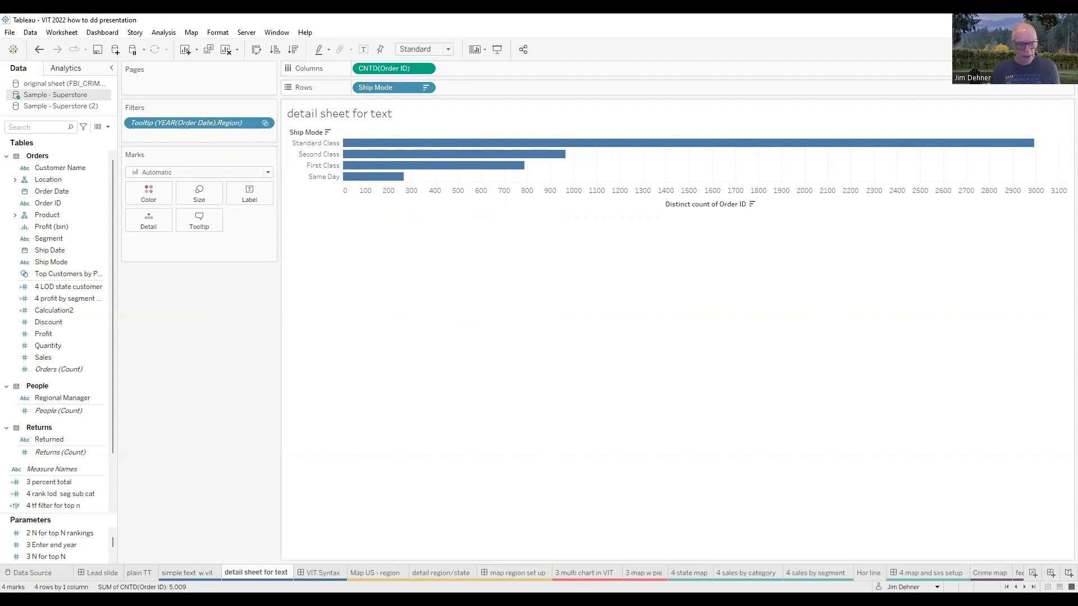
pyautogui.click(187, 573)
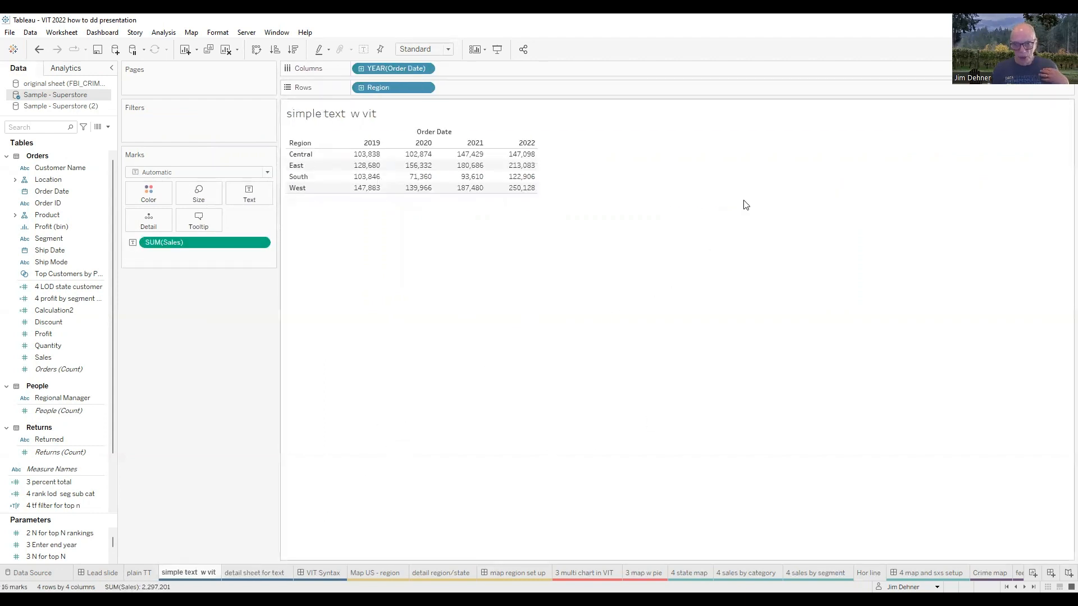
# - Delete the embedded sheet reference from the "simple text w vit" tooltip and insert "detail sheet for text" in its place
pyautogui.click(202, 219)
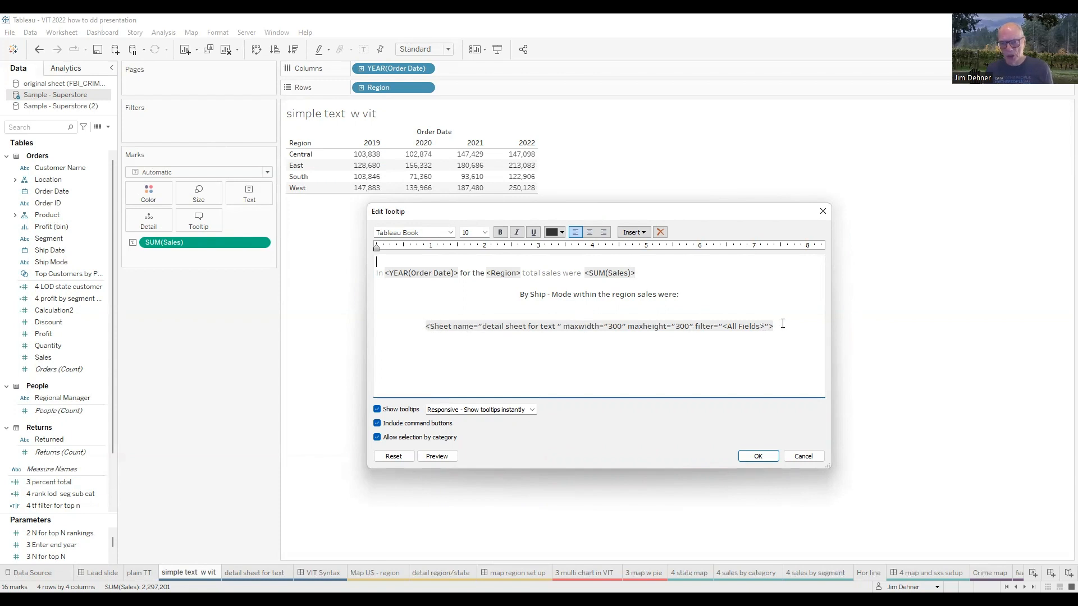
pyautogui.moveTo(785, 325); pyautogui.dragTo(460, 321)
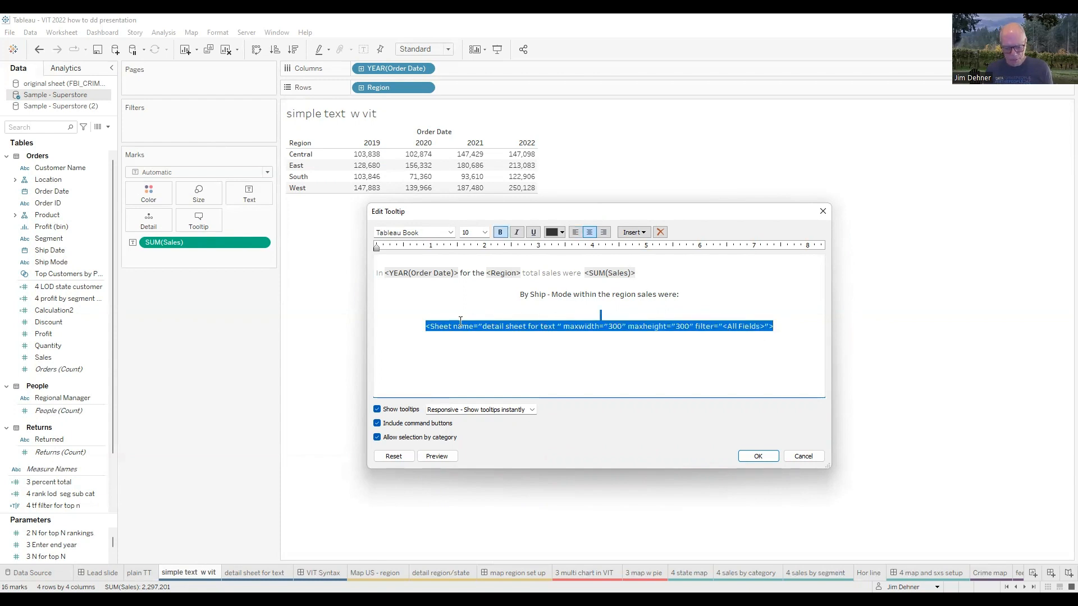
pyautogui.press('Delete')
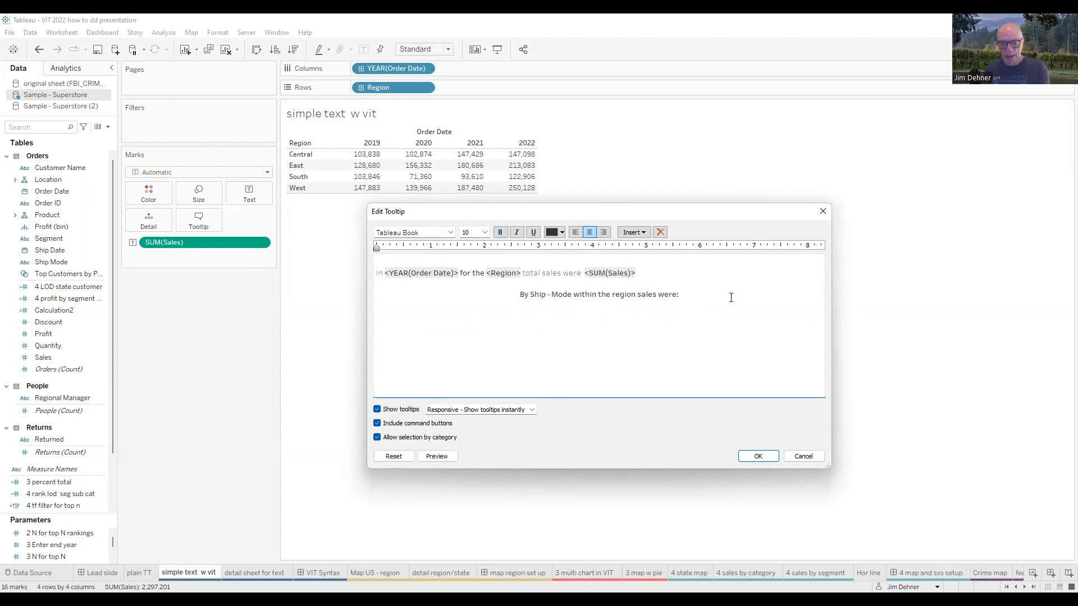
pyautogui.click(644, 233)
pyautogui.moveTo(649, 248)
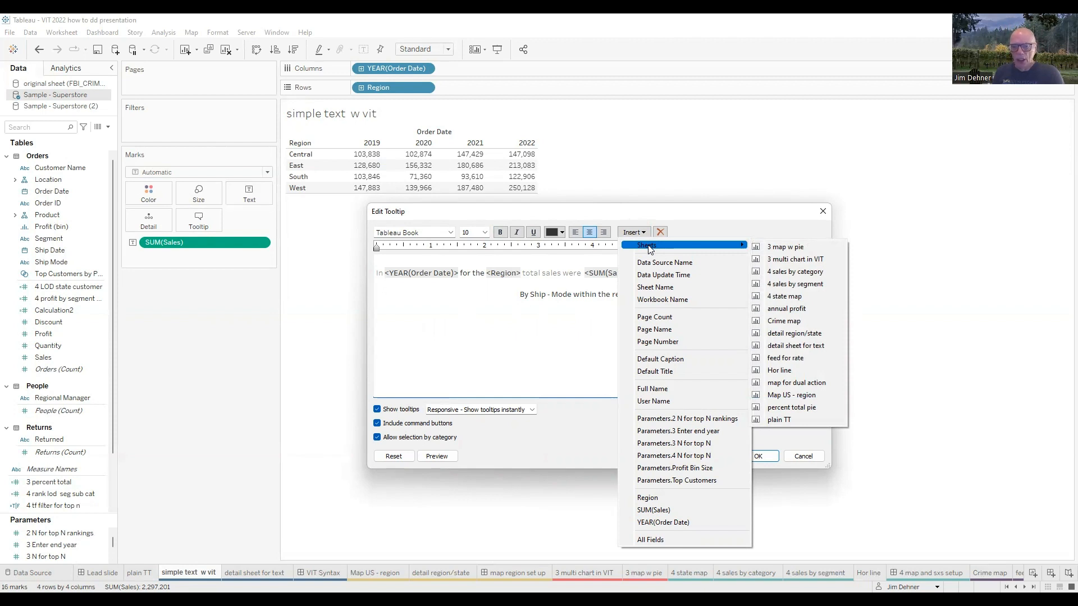
pyautogui.click(820, 347)
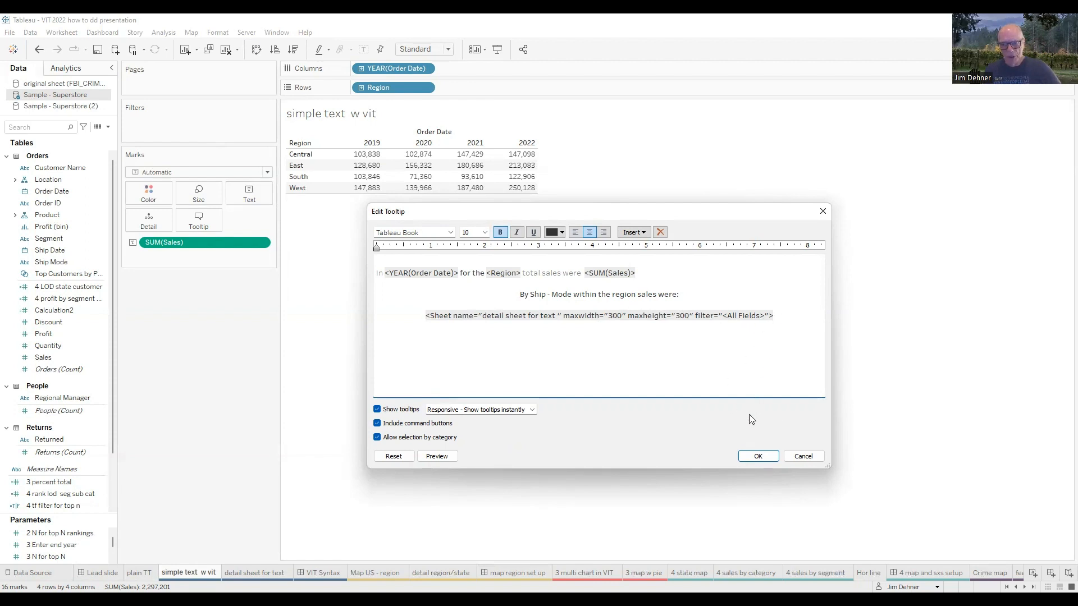
pyautogui.click(757, 457)
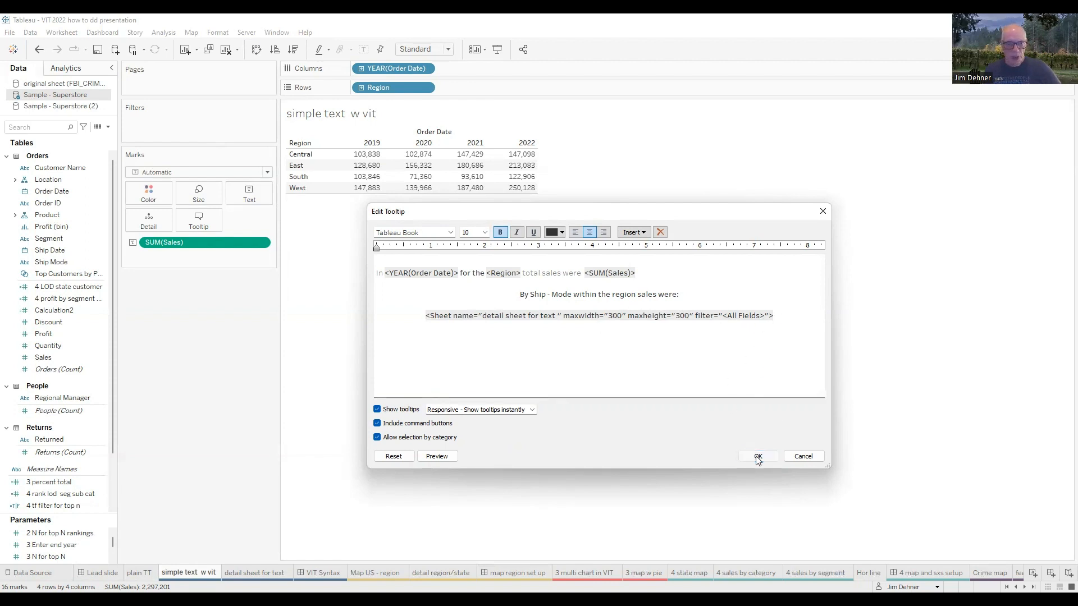
# - Check the embedded ship mode chart in the tooltips of several region and year sales cells
pyautogui.moveTo(411, 169)
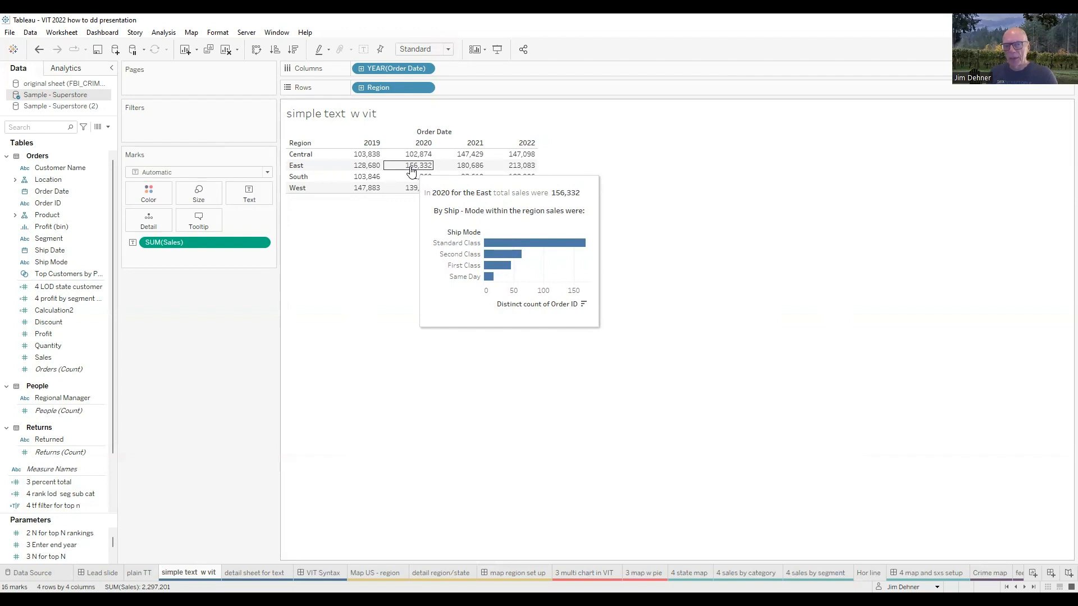
pyautogui.moveTo(468, 170)
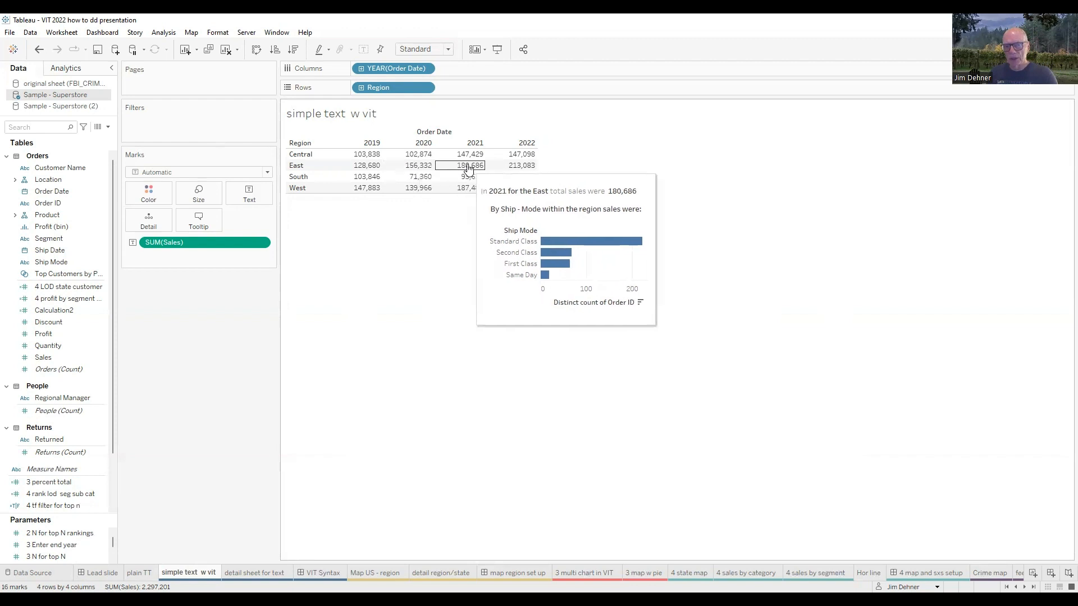
pyautogui.moveTo(516, 159)
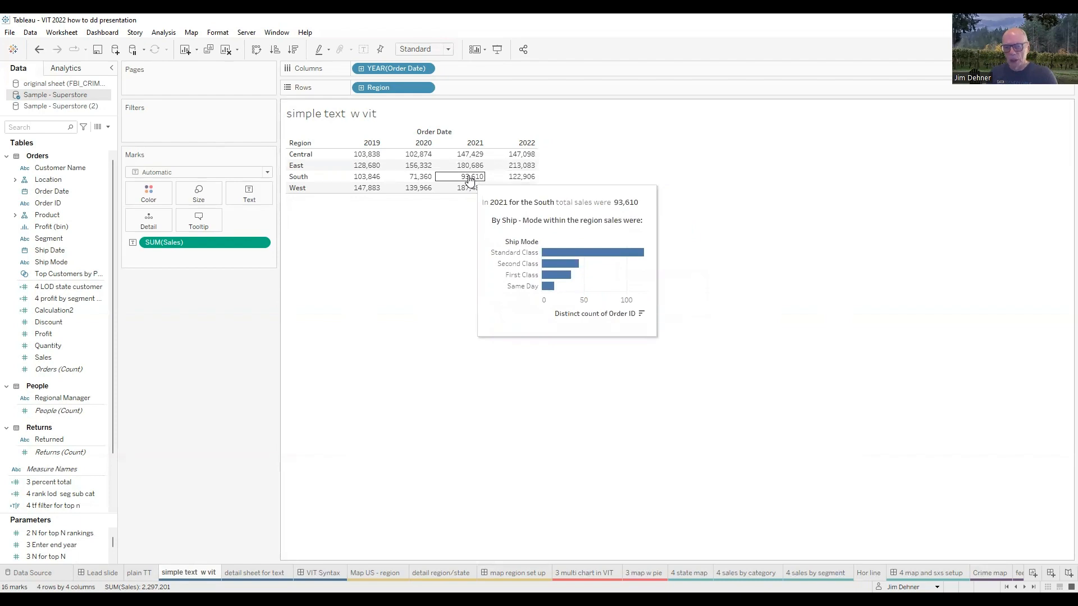
# - Review the VIT Syntax dashboard and compare the fields of "simple text w vit" with the fields and tooltip filter of "detail sheet for text"
pyautogui.click(301, 572)
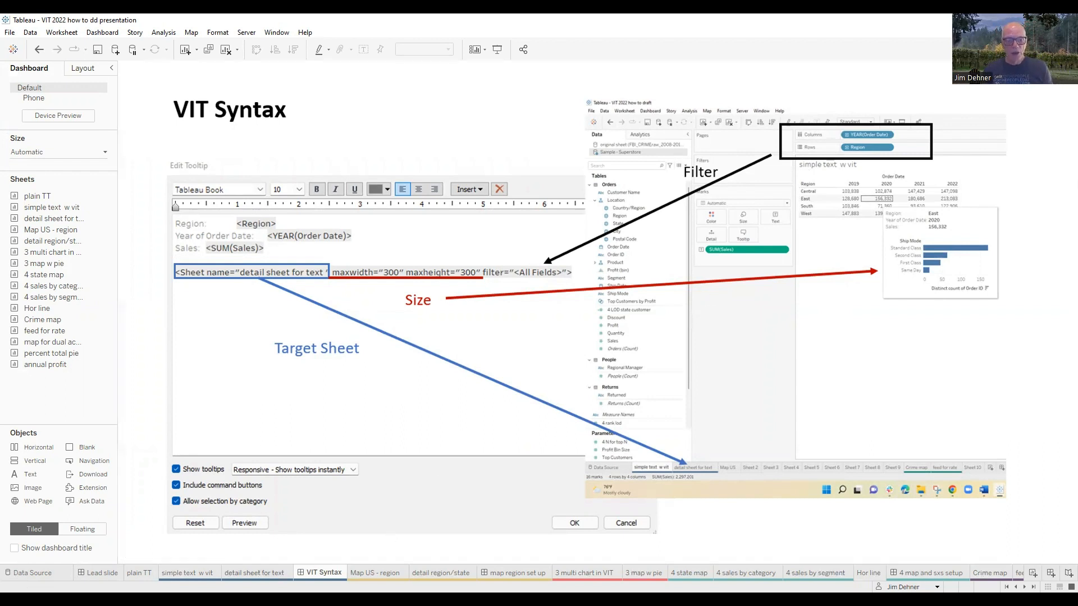
pyautogui.click(256, 572)
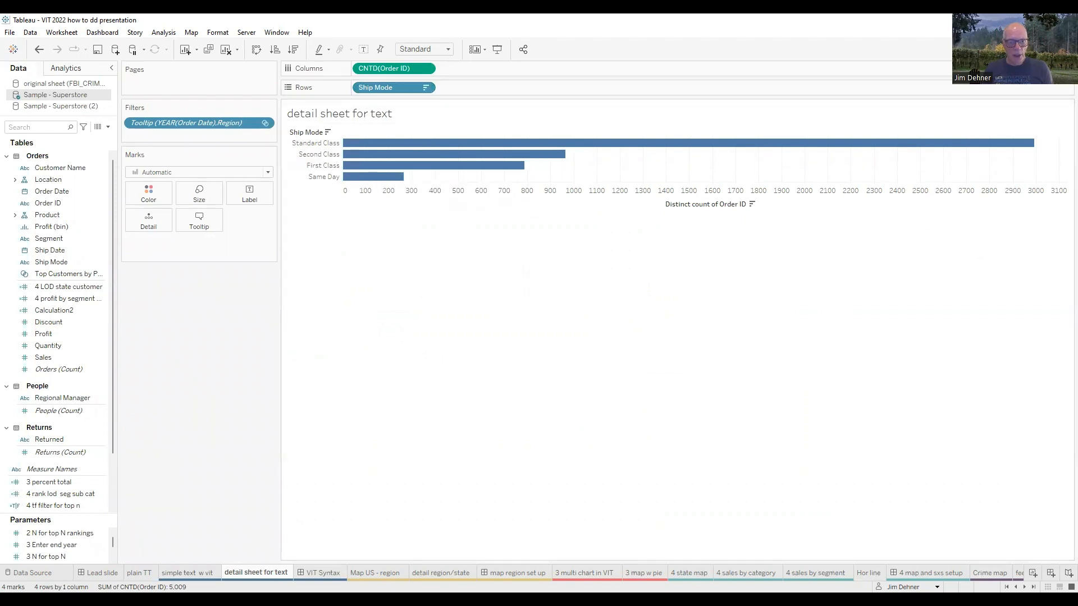
pyautogui.click(187, 573)
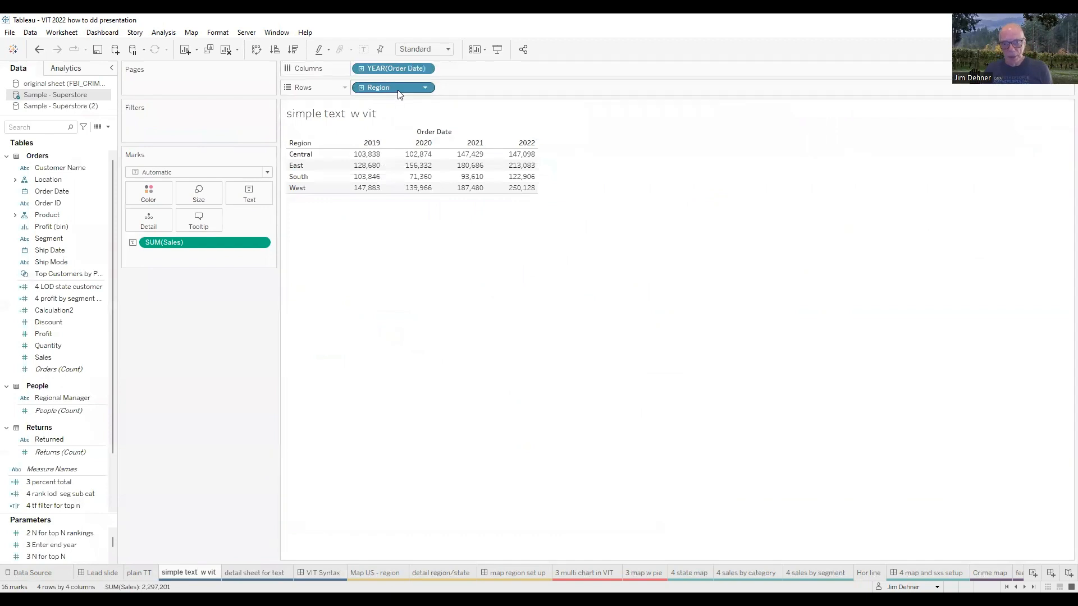
pyautogui.click(254, 573)
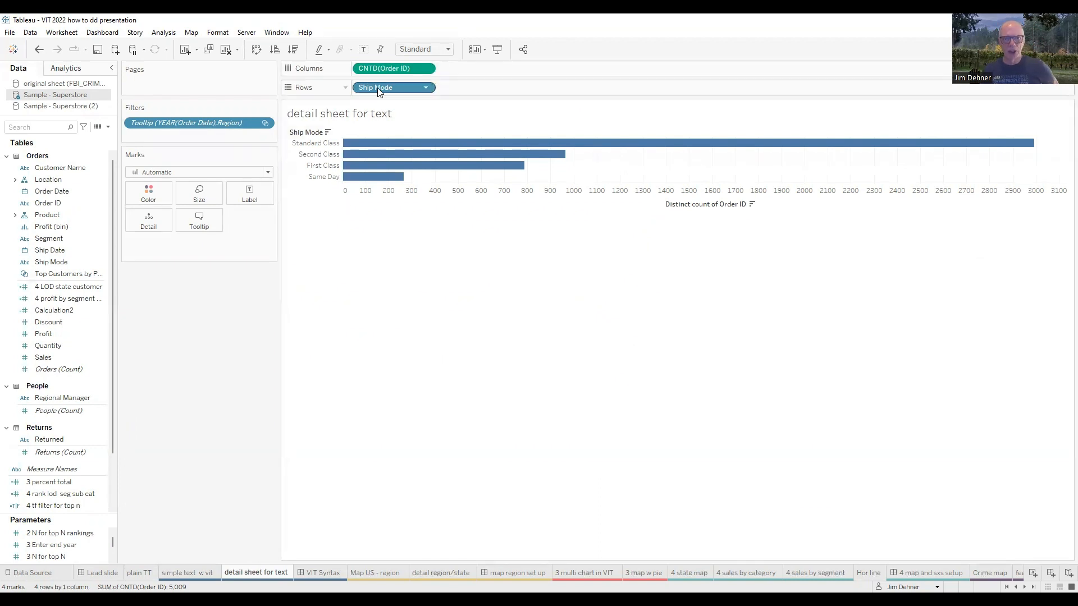
pyautogui.moveTo(397, 166)
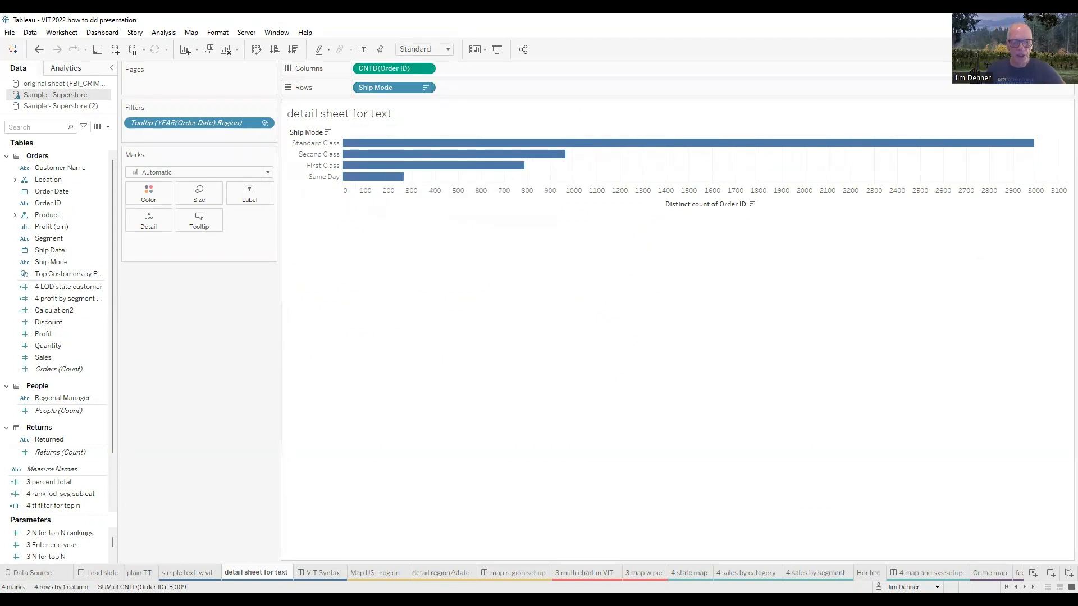
pyautogui.click(187, 573)
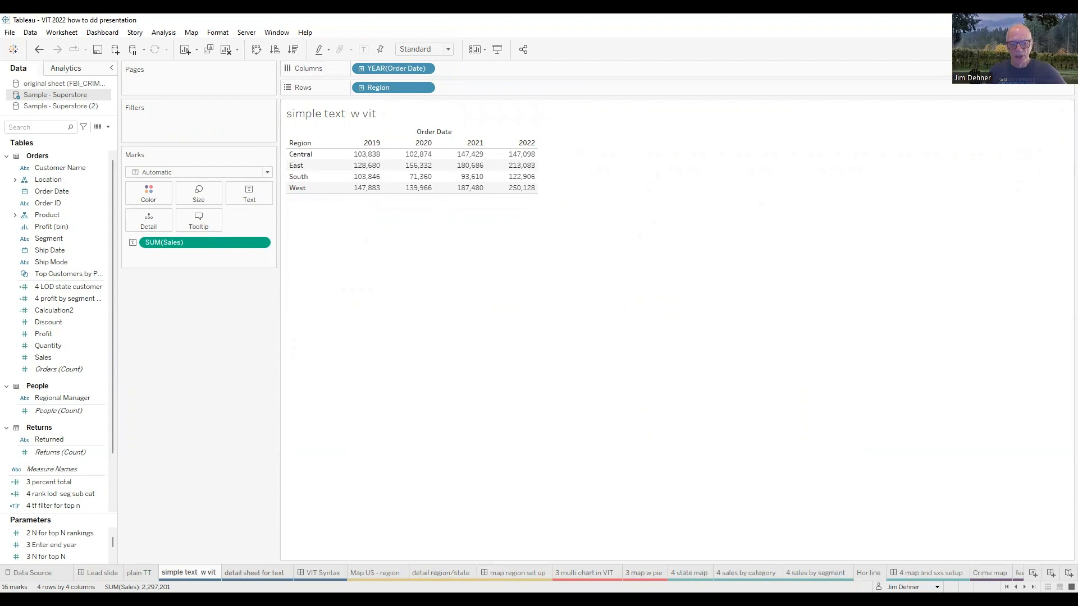
pyautogui.click(256, 573)
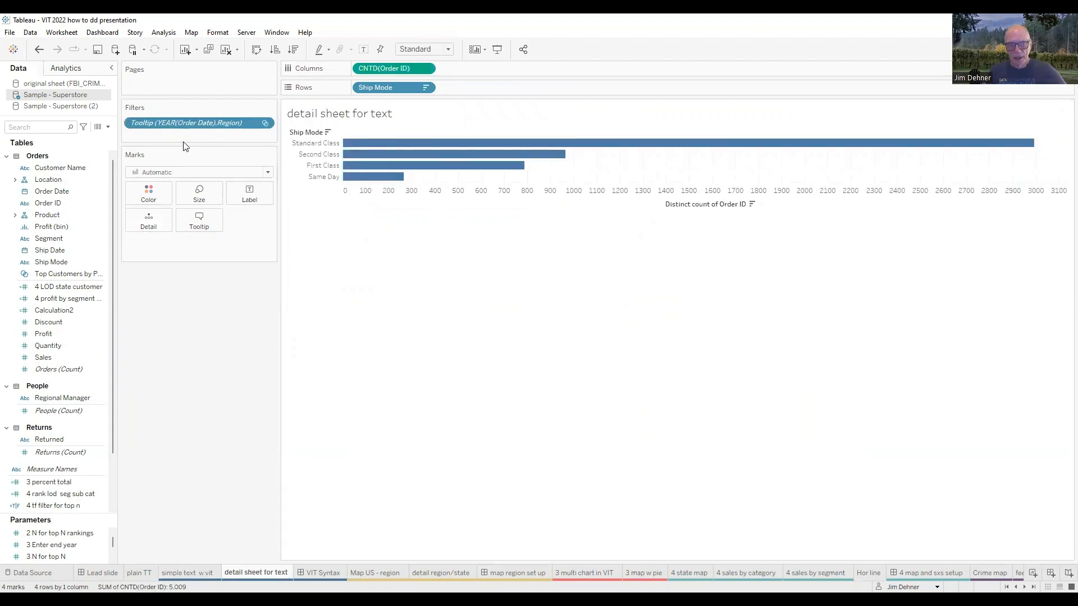
pyautogui.moveTo(278, 134); pyautogui.dragTo(287, 132)
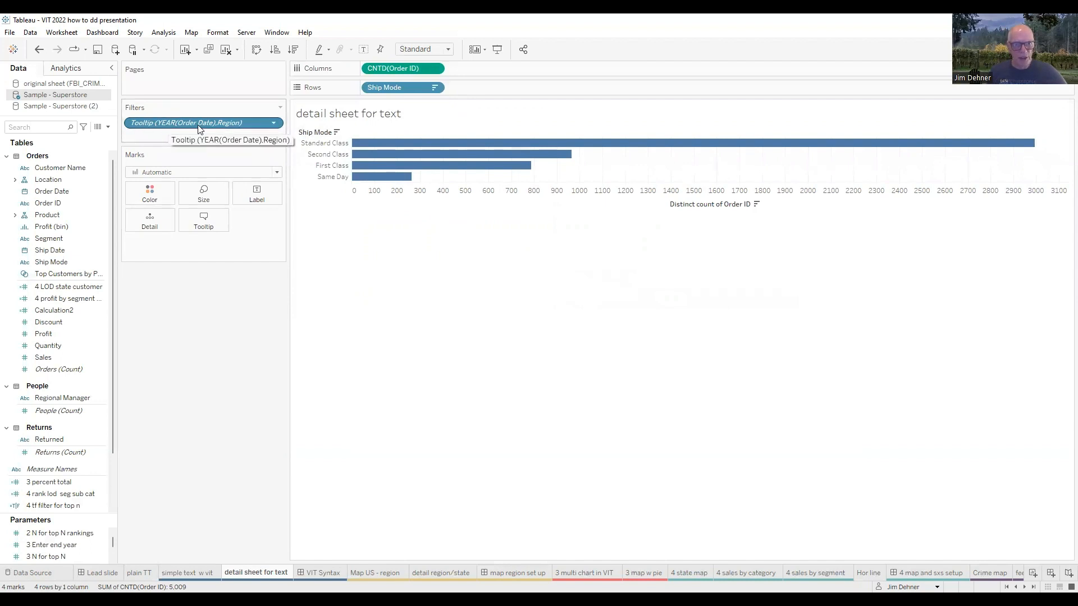
pyautogui.click(187, 572)
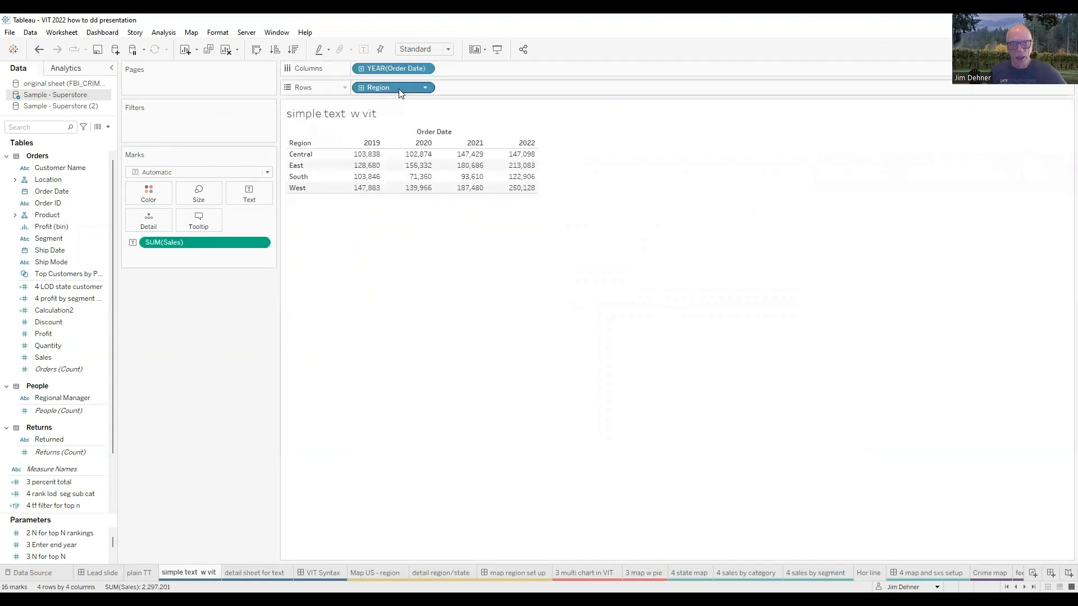
# - Compare the embedded ship mode charts in the tooltips of the Central and South sales cells across different years
pyautogui.moveTo(422, 160)
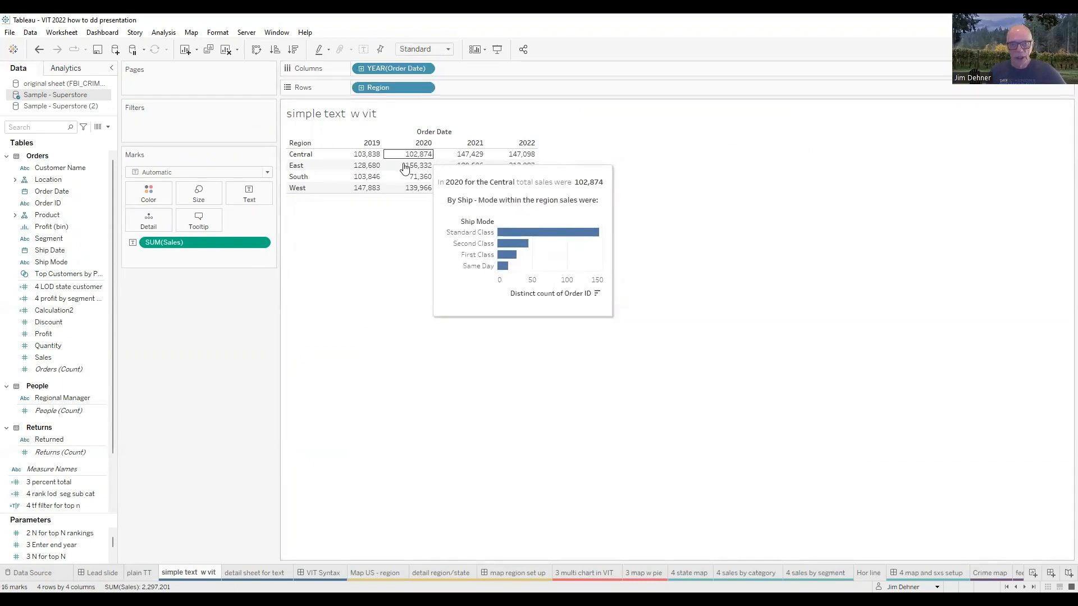
pyautogui.moveTo(362, 181)
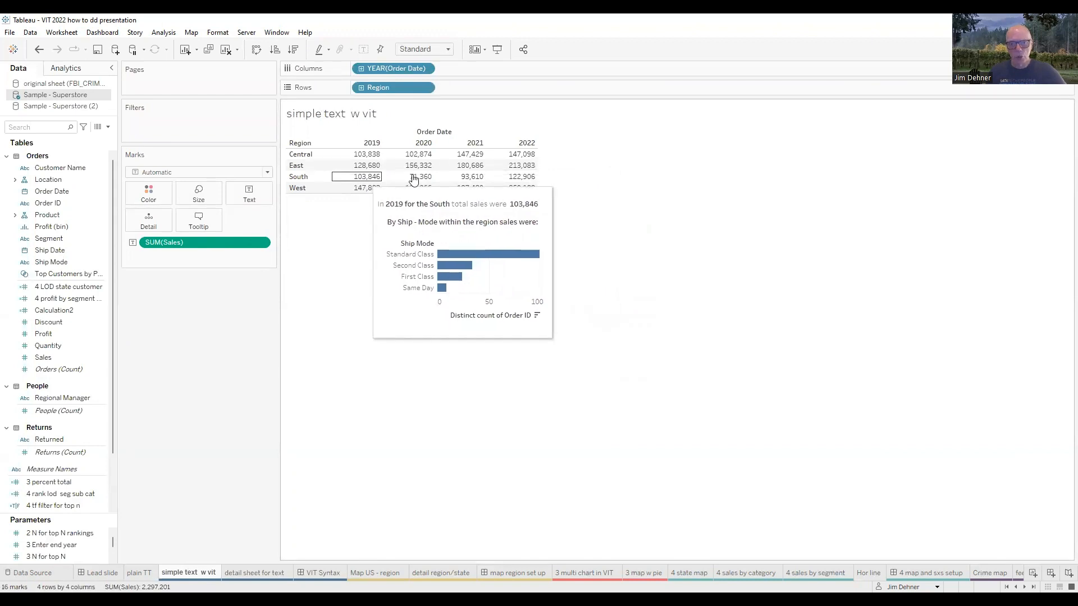
pyautogui.moveTo(470, 161)
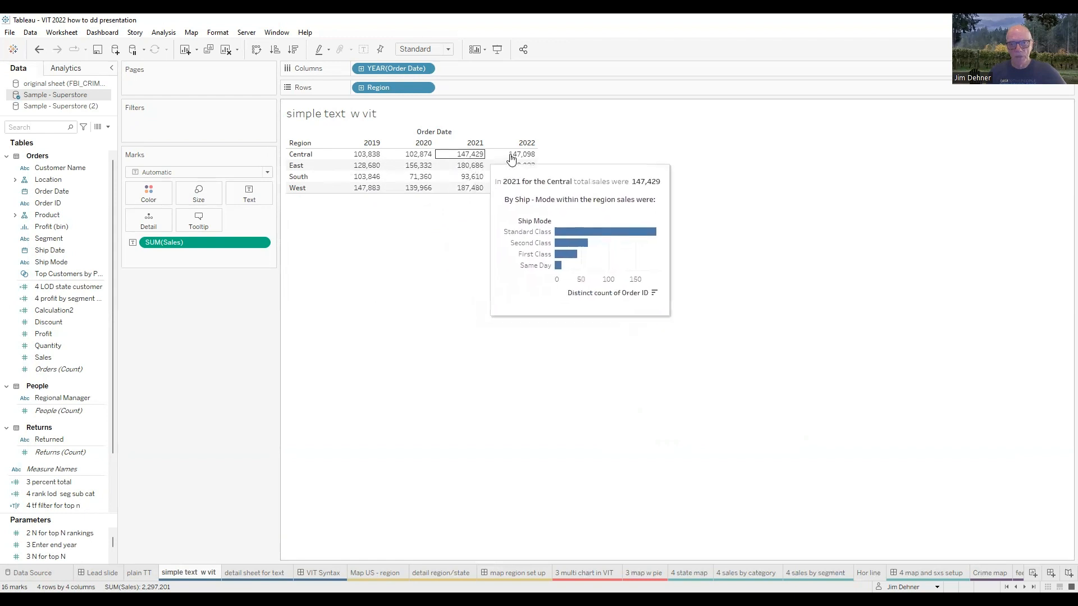
pyautogui.moveTo(514, 156)
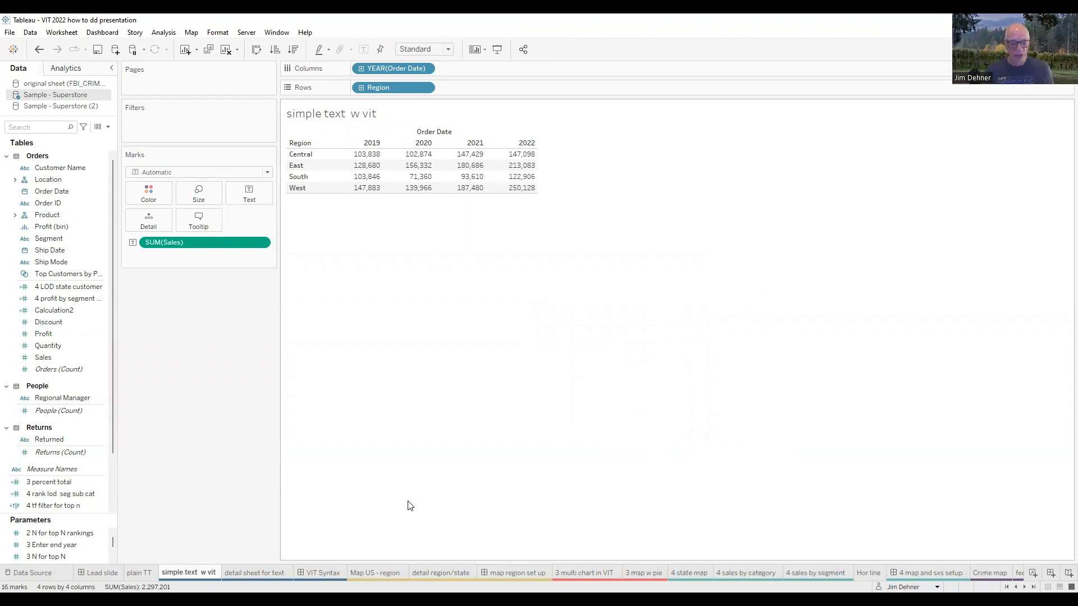
# - Examine the state and region layers of "Map US - region" and the fields, sorting and tooltip filter of "detail region/state"
pyautogui.click(376, 571)
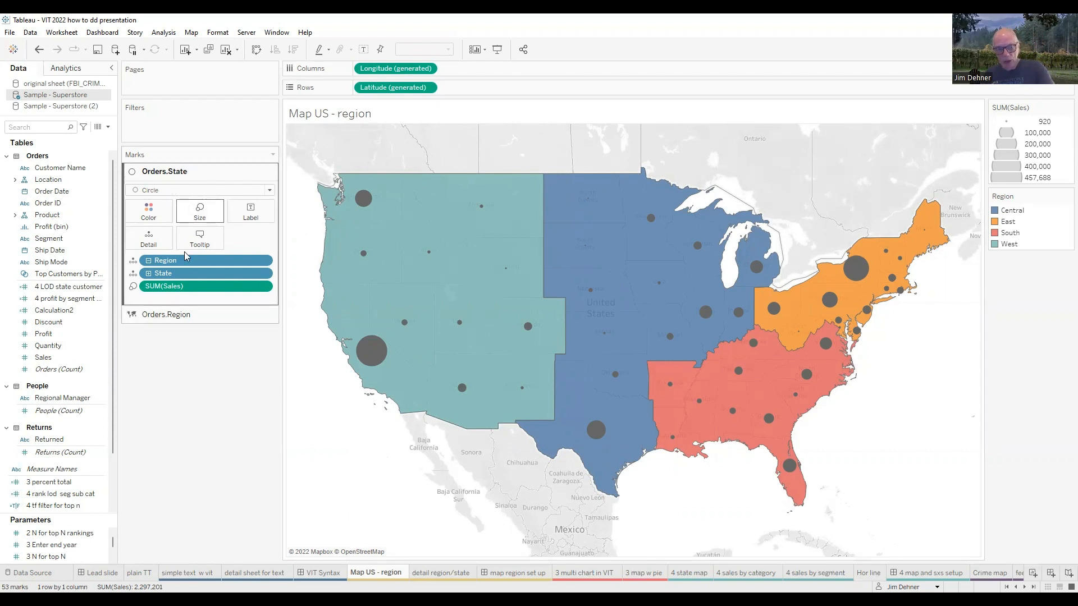
pyautogui.click(184, 316)
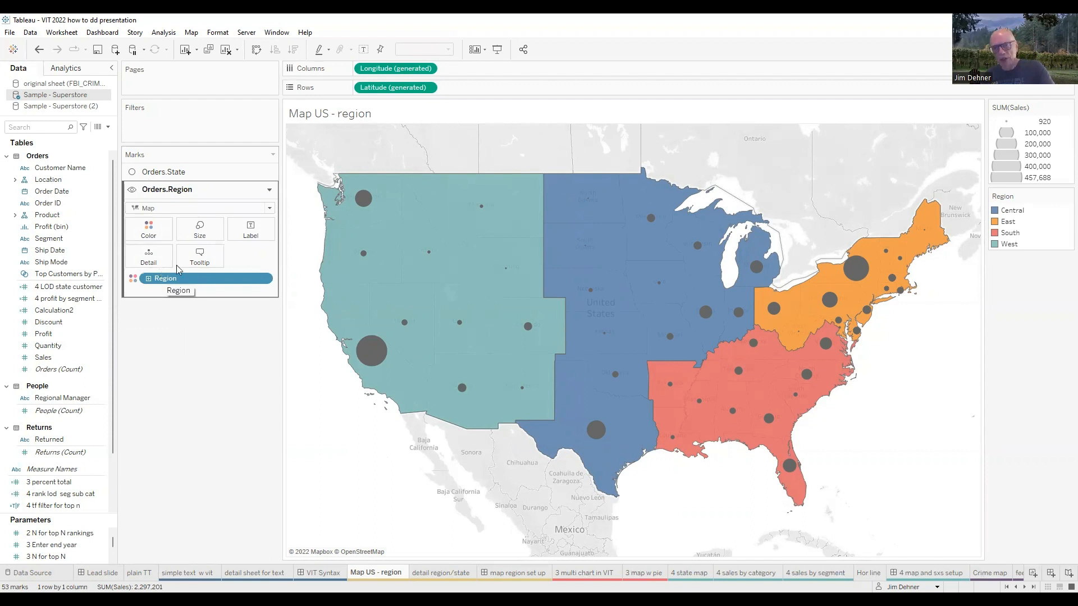
pyautogui.click(162, 173)
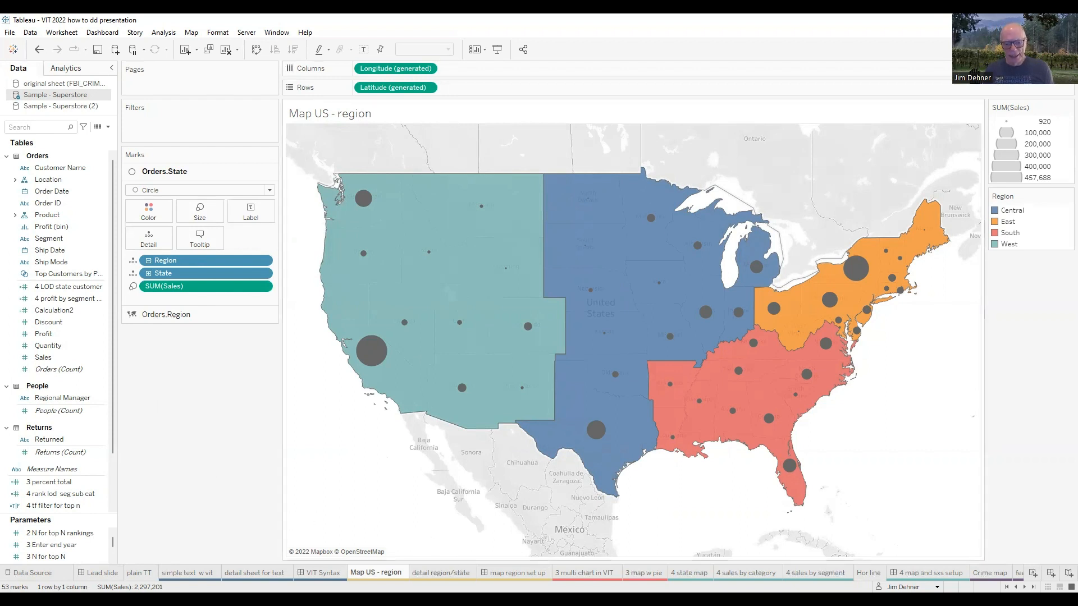
pyautogui.click(443, 573)
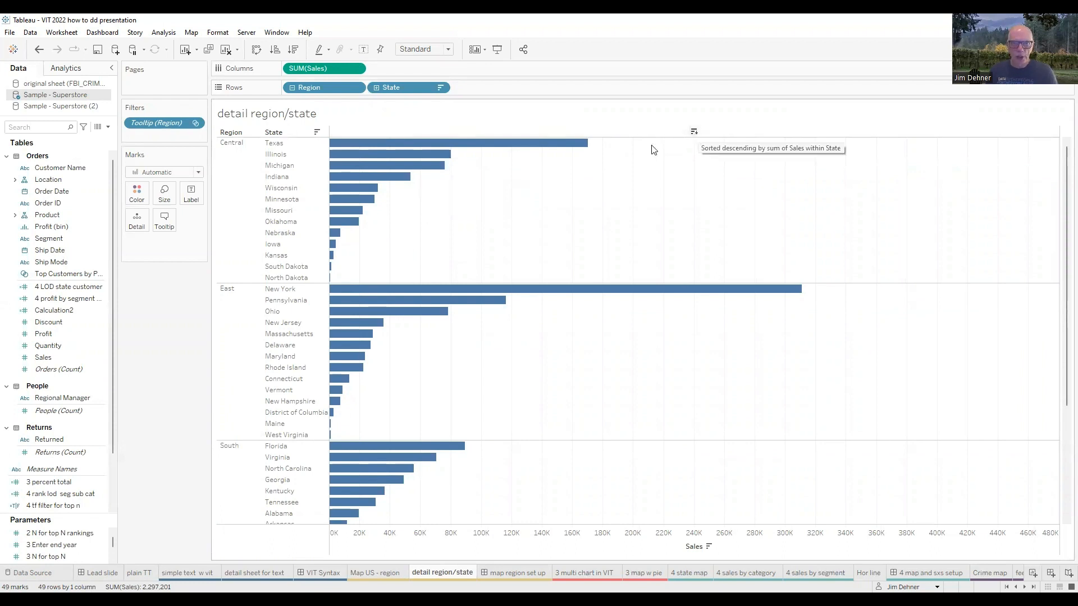
pyautogui.moveTo(567, 152)
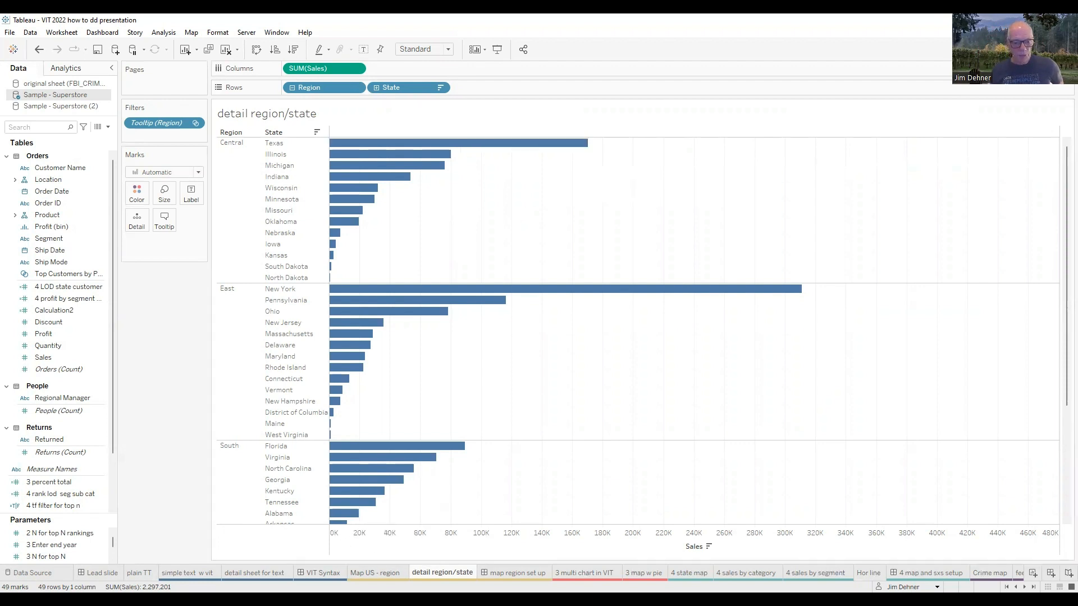
# - Check the tooltips of state circles in the West and East regions on "Map US - region"
pyautogui.click(375, 572)
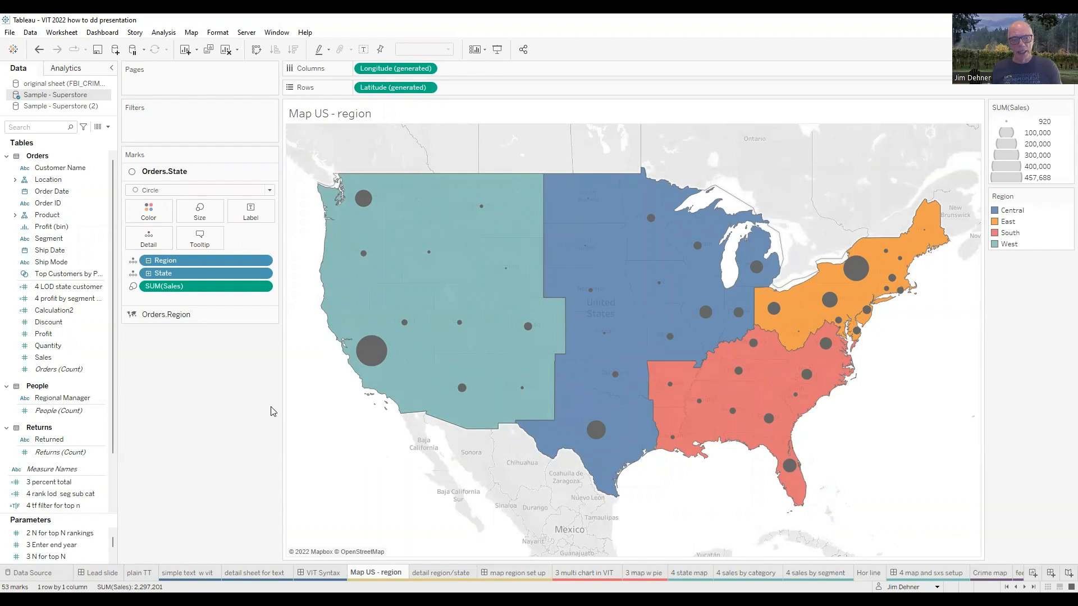
pyautogui.moveTo(373, 350)
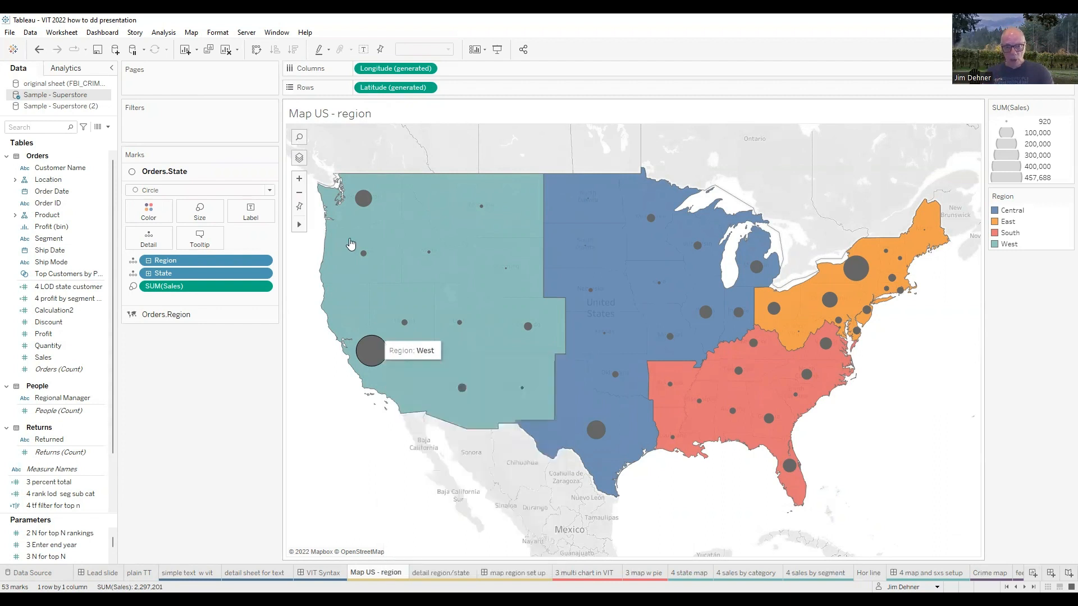
pyautogui.moveTo(366, 200)
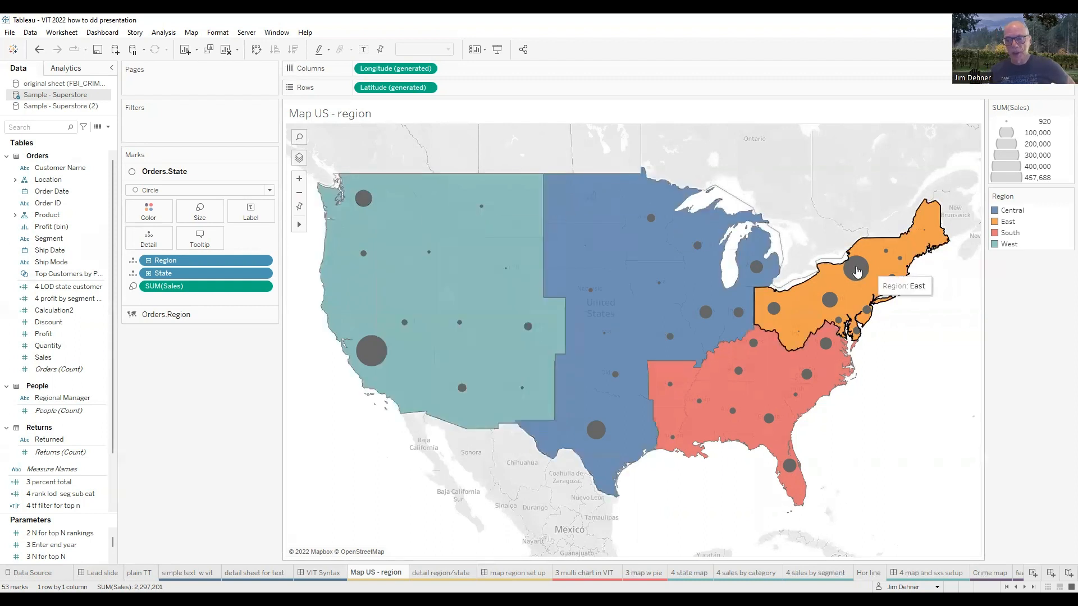
pyautogui.moveTo(861, 270)
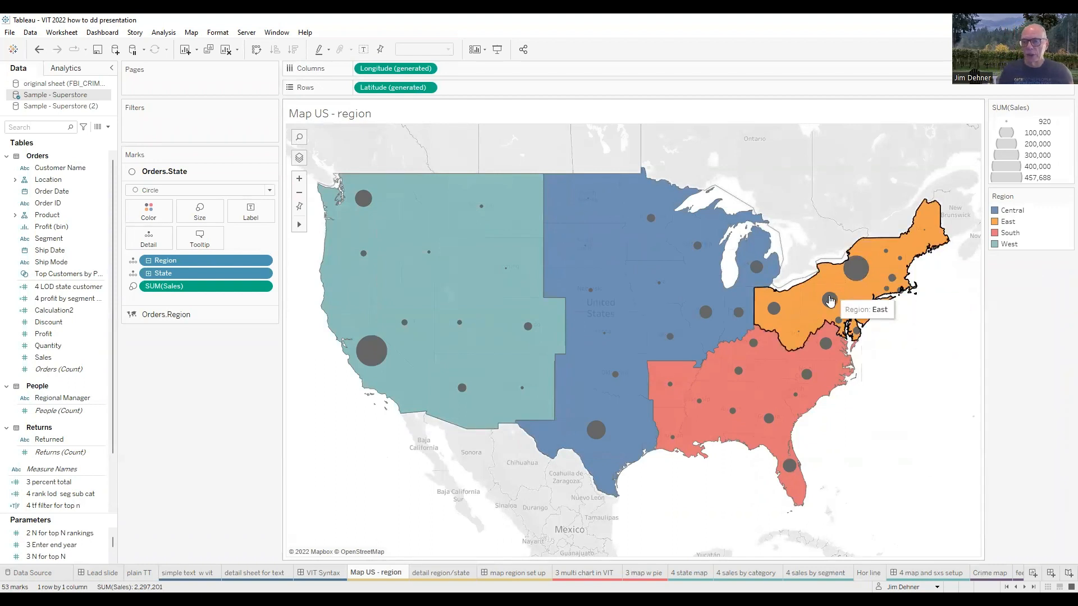
pyautogui.moveTo(829, 301)
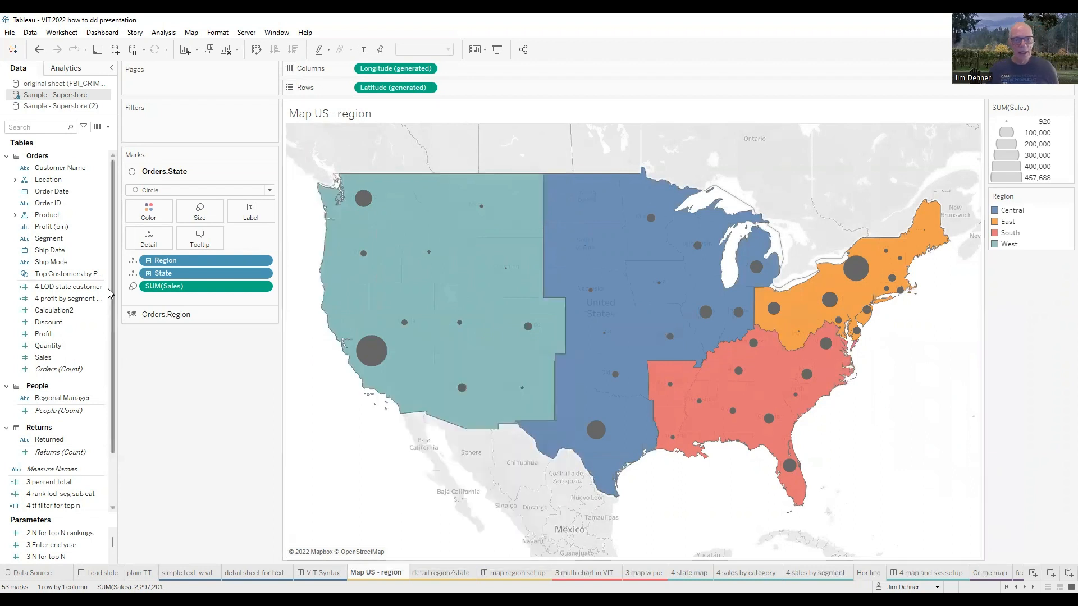
# - Review the <Region> filter of the embedded "detail region/state" sheet and the insertable fields, then check the tooltips of western state circles
pyautogui.click(201, 237)
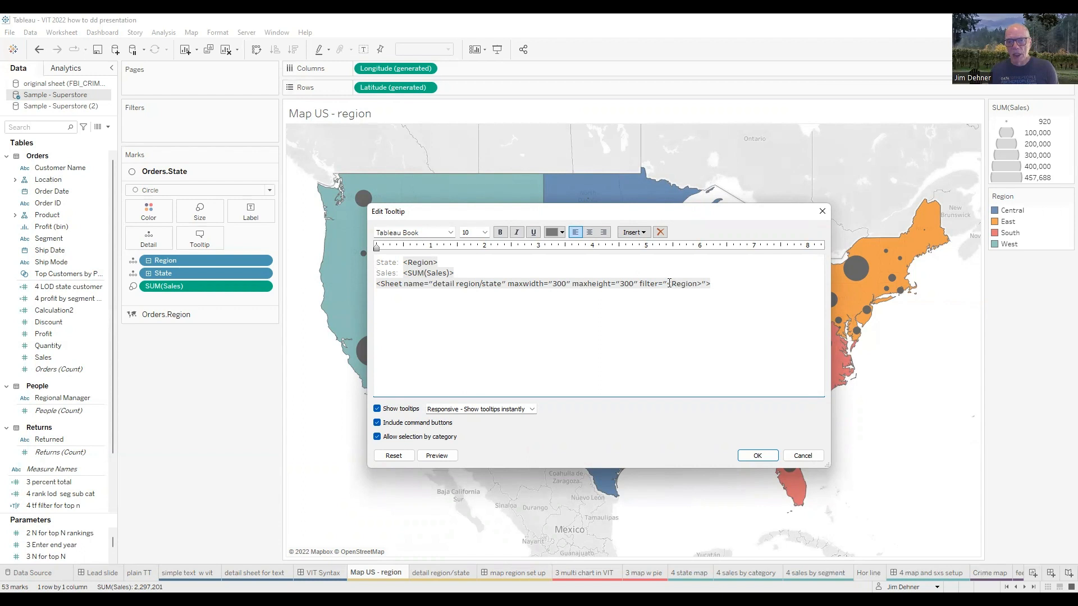
pyautogui.moveTo(668, 283); pyautogui.dragTo(704, 284)
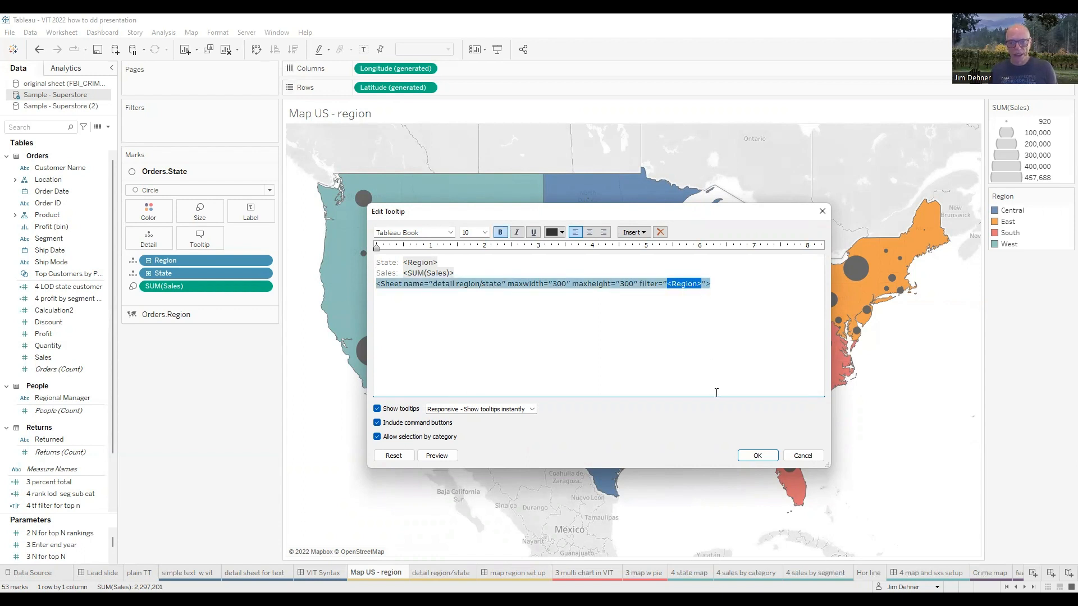
pyautogui.click(644, 232)
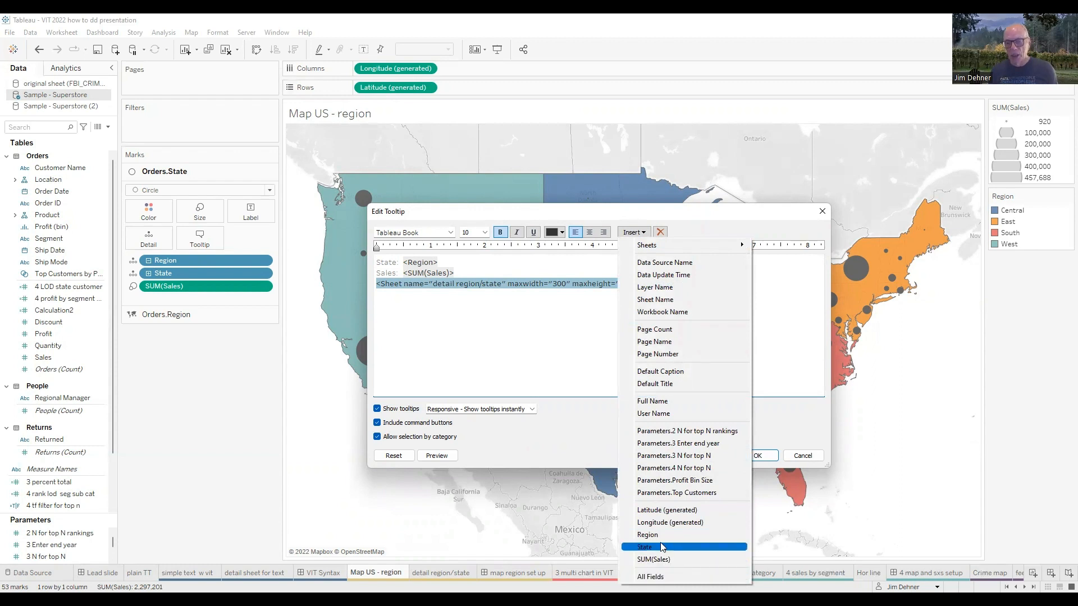
pyautogui.click(525, 334)
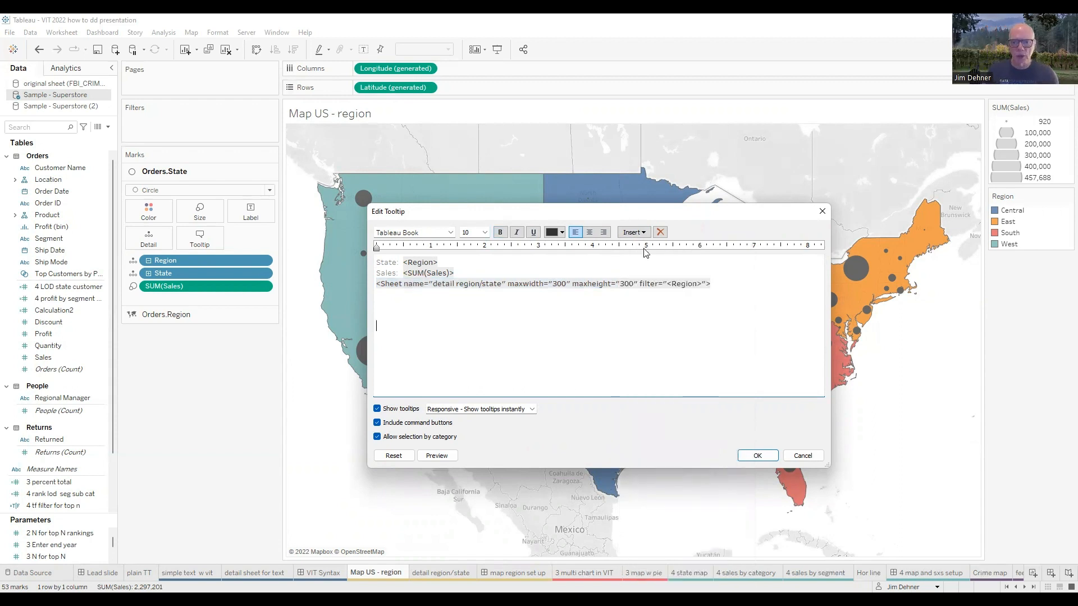
pyautogui.click(824, 216)
pyautogui.moveTo(364, 353)
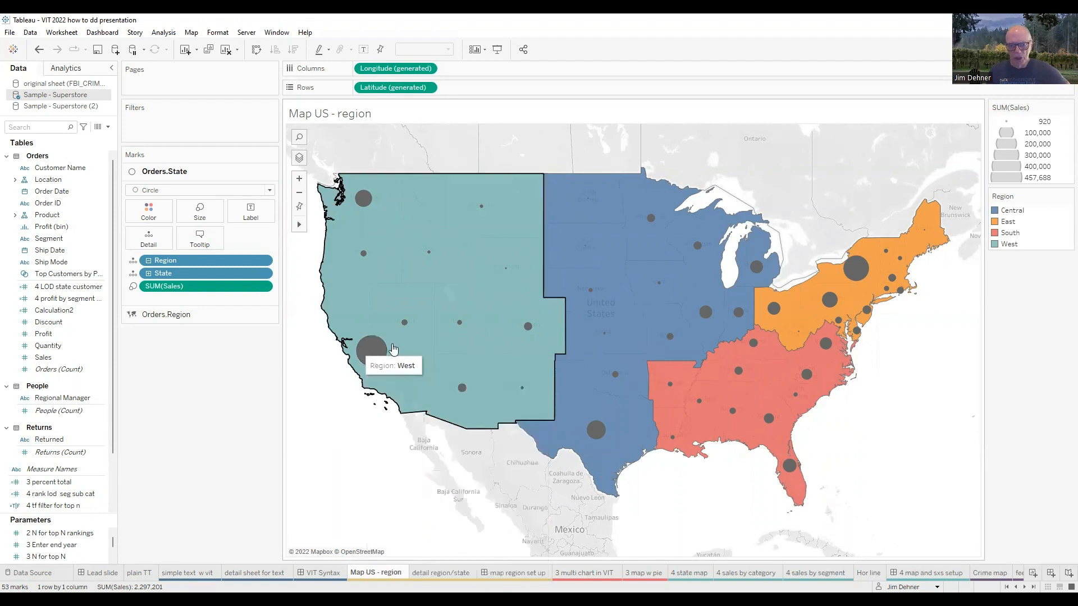
pyautogui.moveTo(531, 332)
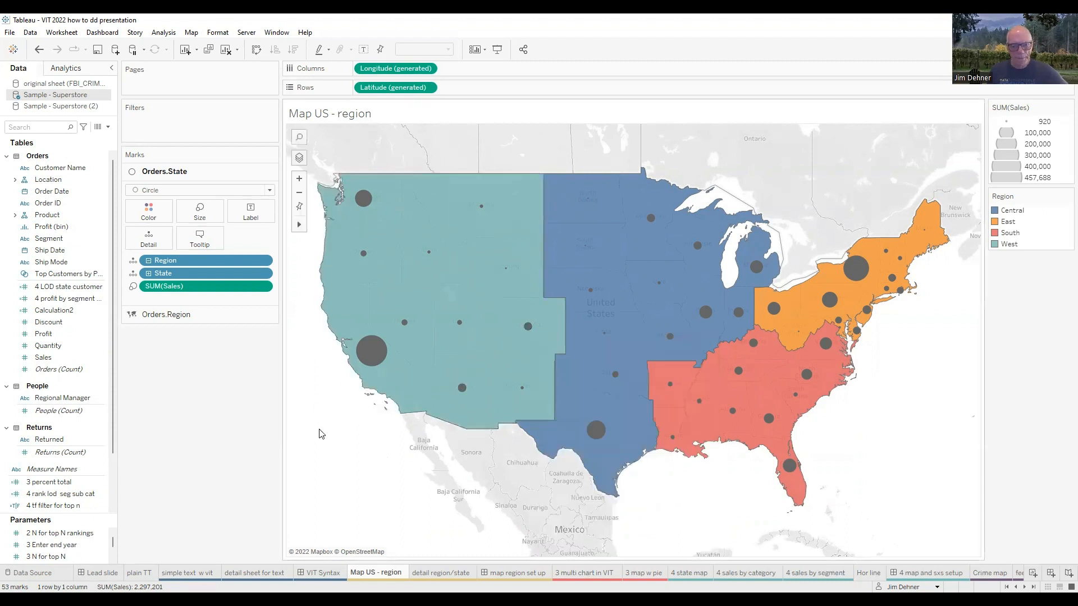
# - Replace the <Region> filter in the state tooltip's embedded sheet with <All Fields> and check the tooltips of two western state circles
pyautogui.click(201, 236)
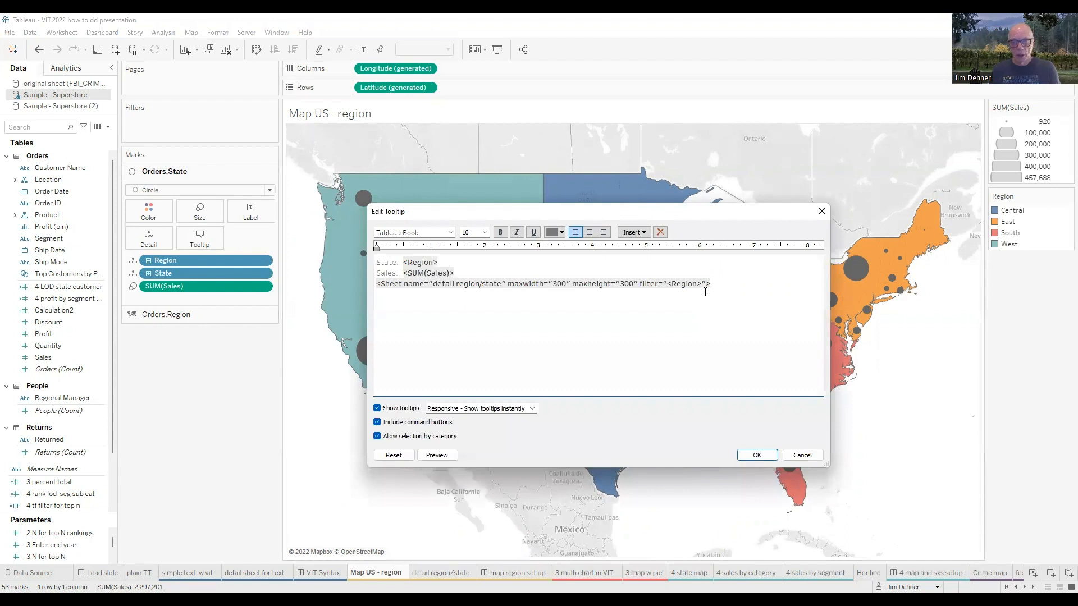
pyautogui.moveTo(703, 285); pyautogui.dragTo(668, 284)
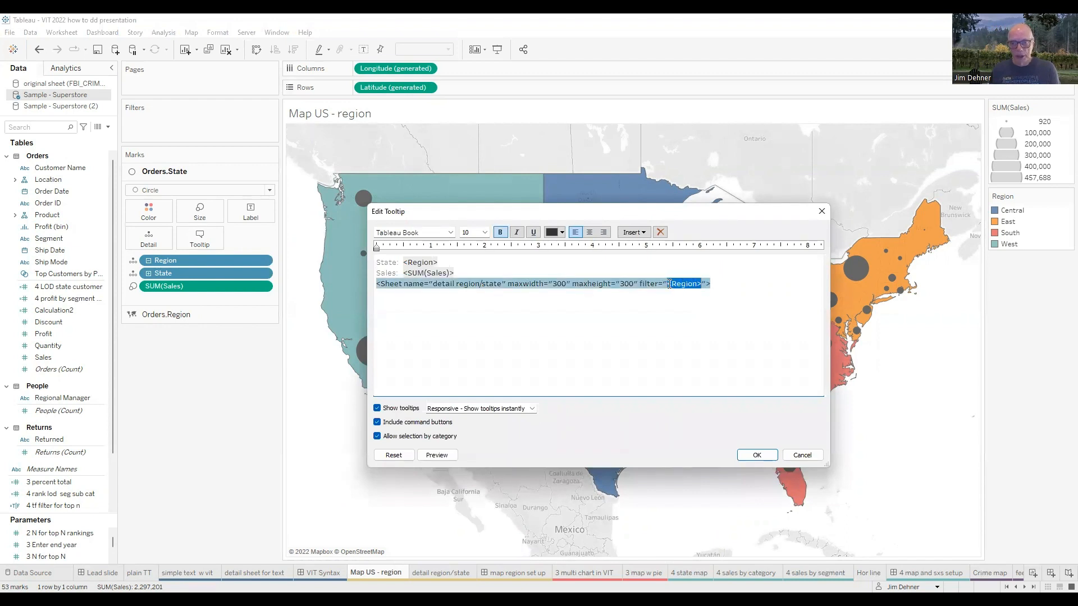
pyautogui.click(634, 232)
pyautogui.click(651, 577)
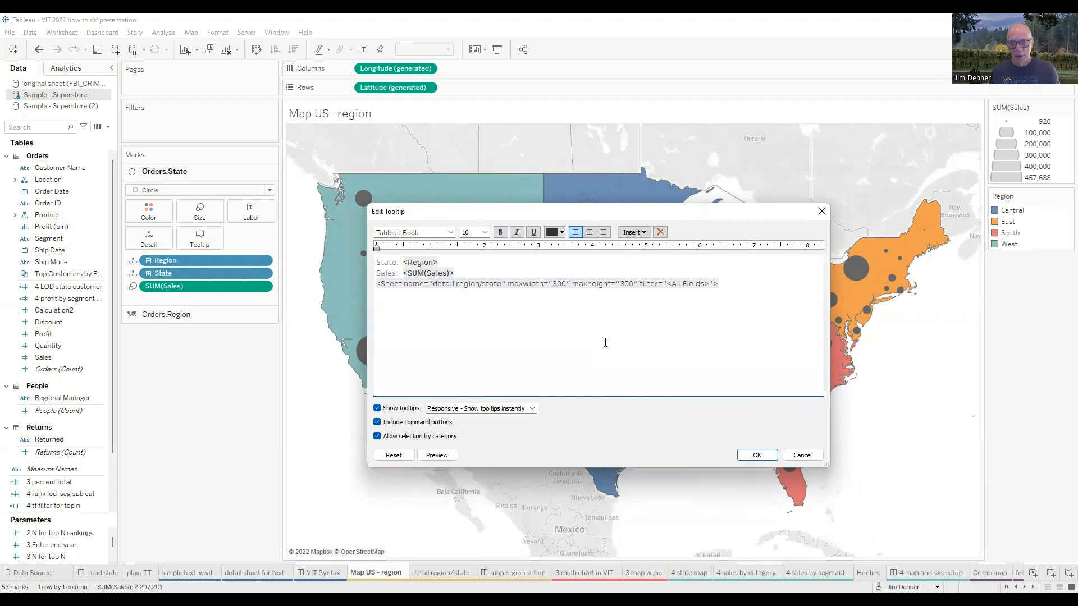
pyautogui.press('Return')
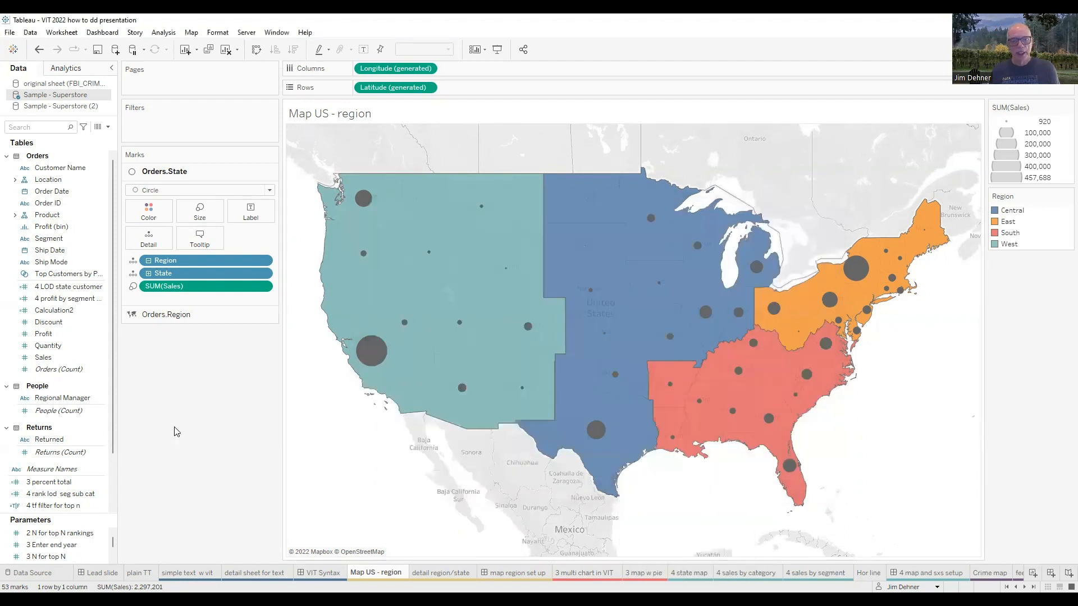
pyautogui.moveTo(380, 355)
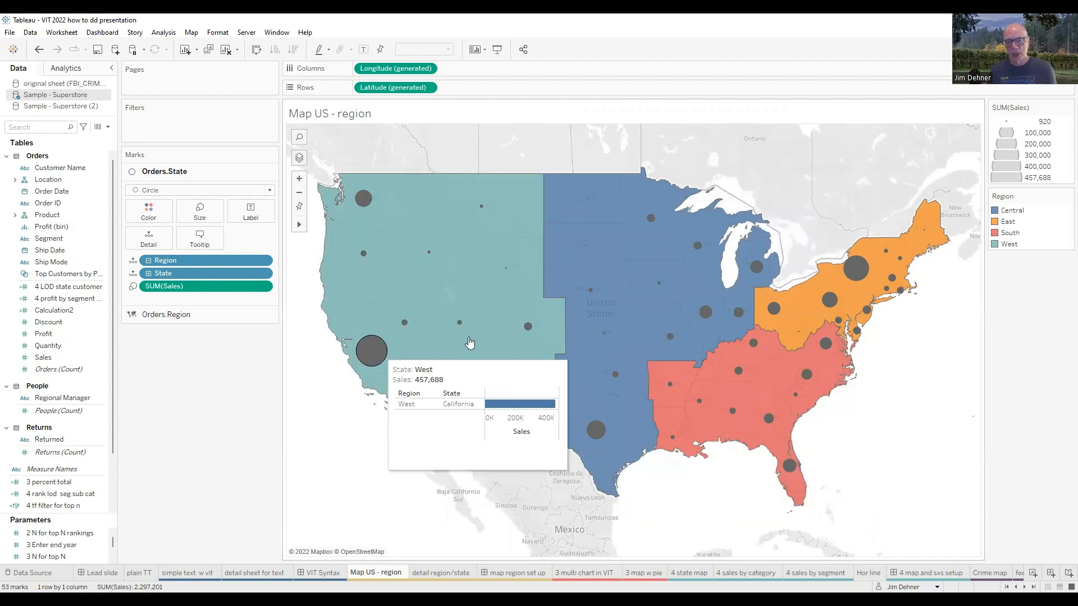
pyautogui.moveTo(528, 329)
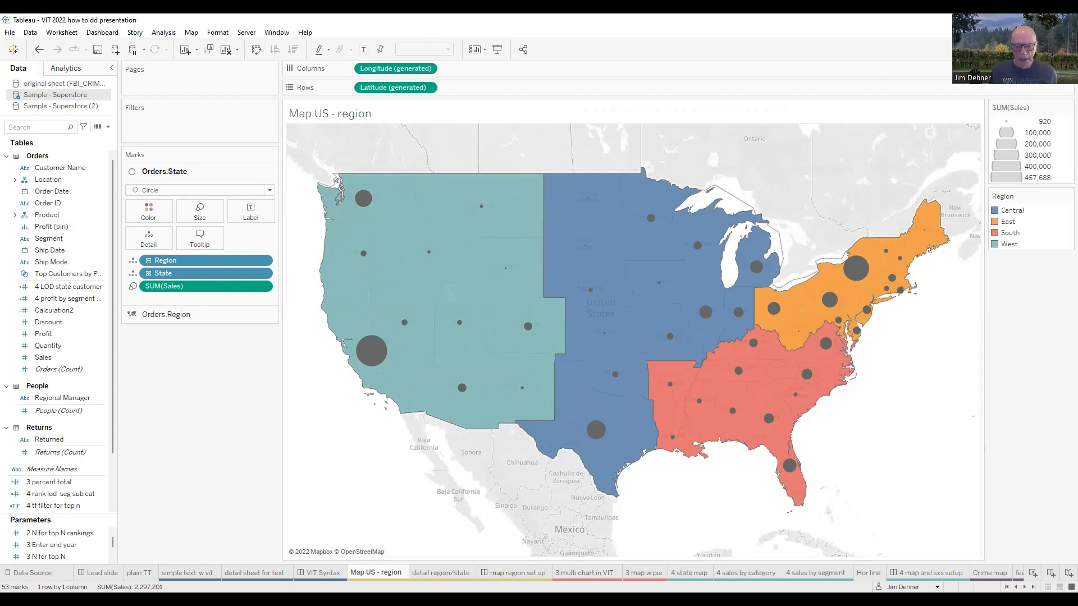
# - View the segment sales table on "3 multi chart in VIT" and the state pie tooltips on "3 map w pie"
pyautogui.click(585, 572)
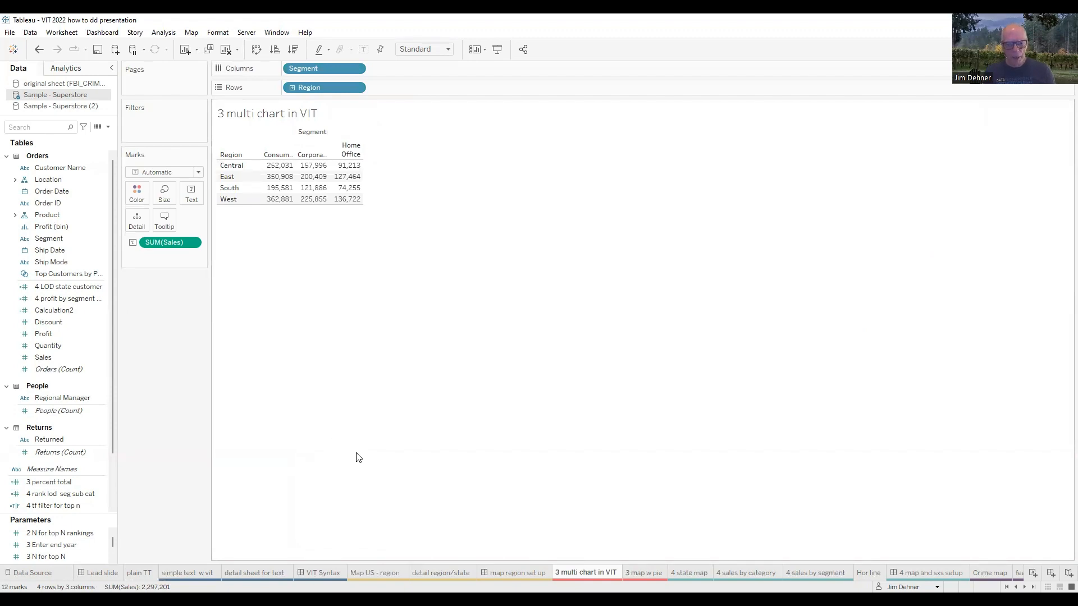
pyautogui.click(643, 573)
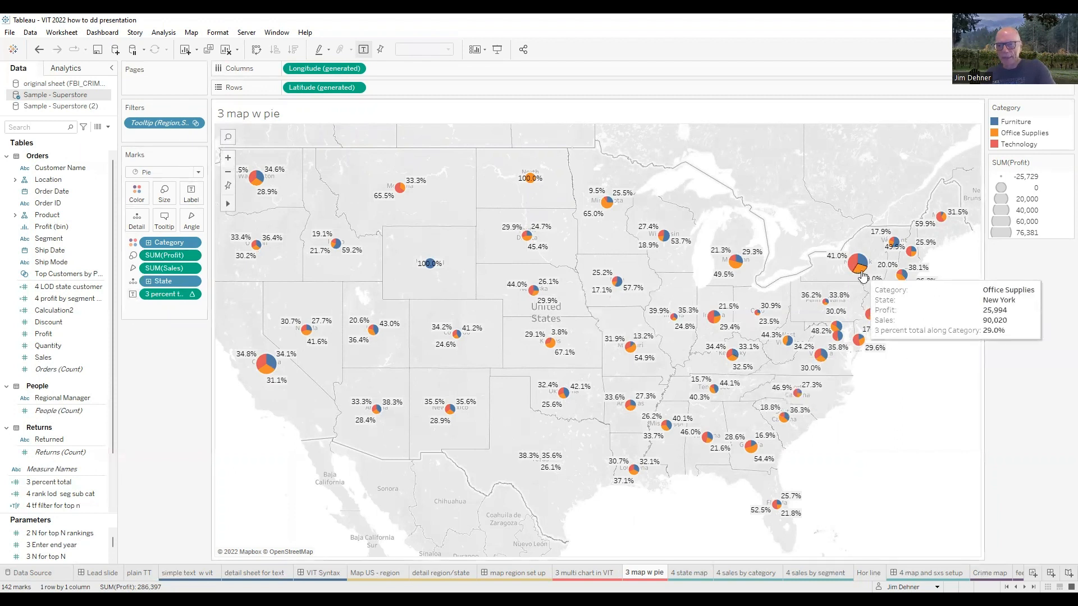
pyautogui.moveTo(905, 247)
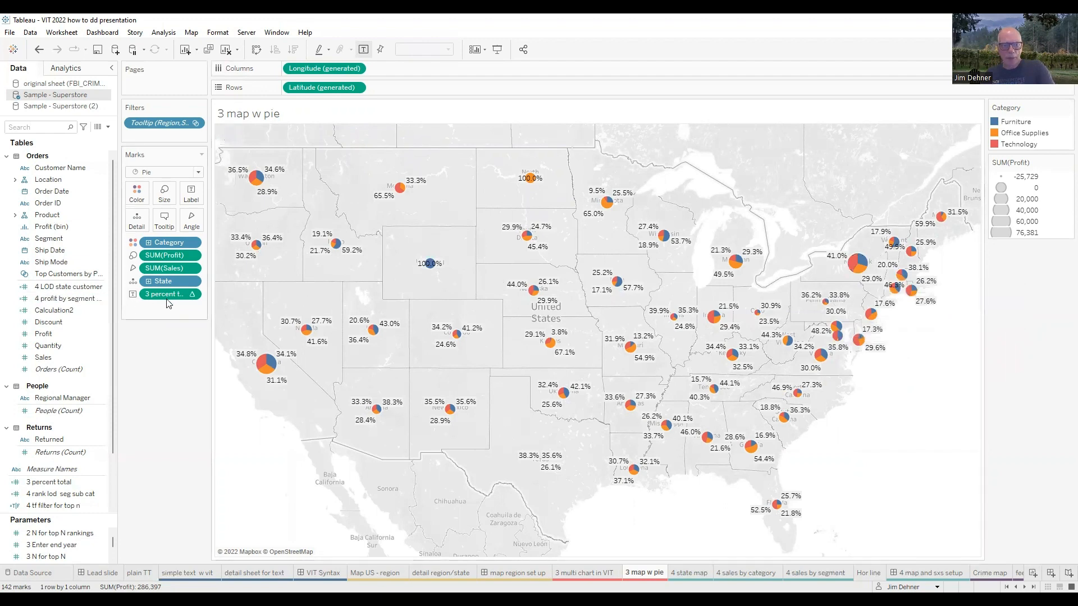
# - Widen the marks area of "3 map w pie" and inspect the enlarged formula of the "3 percent total" calculated field
pyautogui.moveTo(209, 304); pyautogui.dragTo(247, 304)
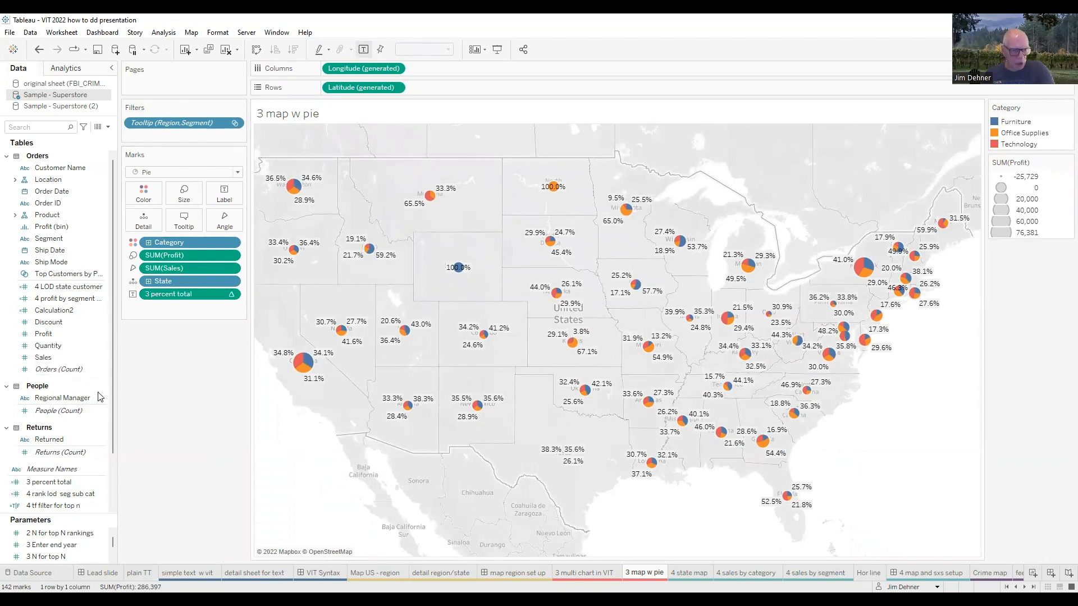
pyautogui.rightClick(37, 482)
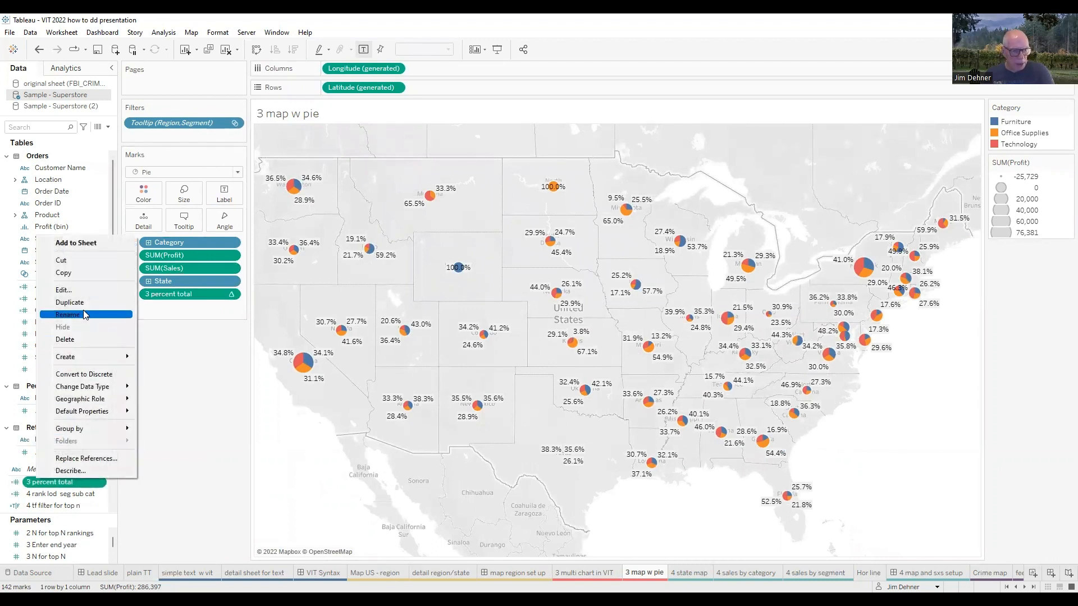
pyautogui.press('Return')
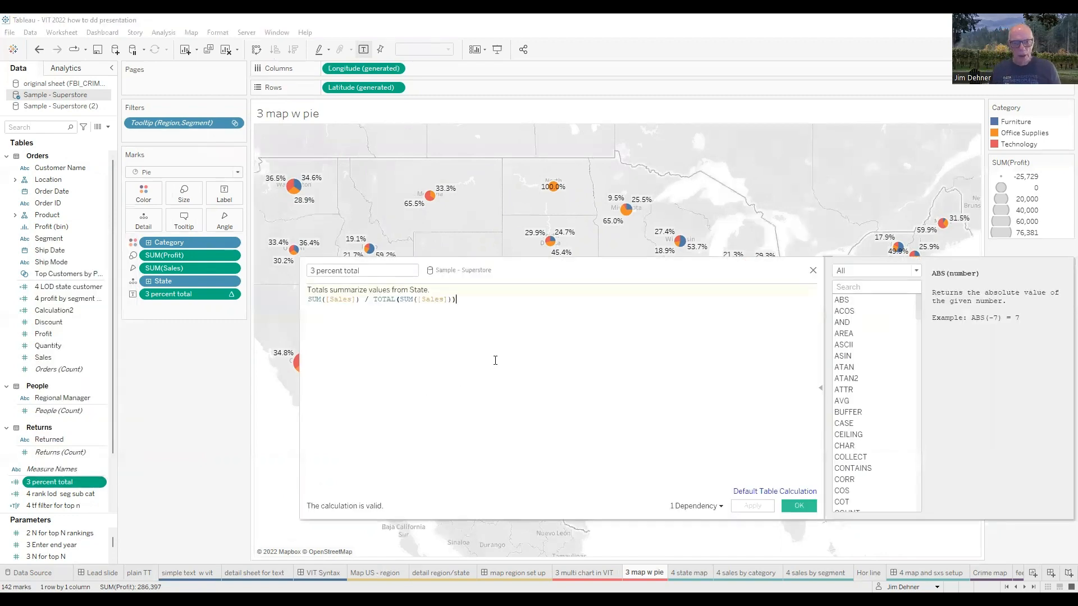
pyautogui.keyDown('ctrl'); pyautogui.scroll(6, 495, 362); pyautogui.keyUp('ctrl')
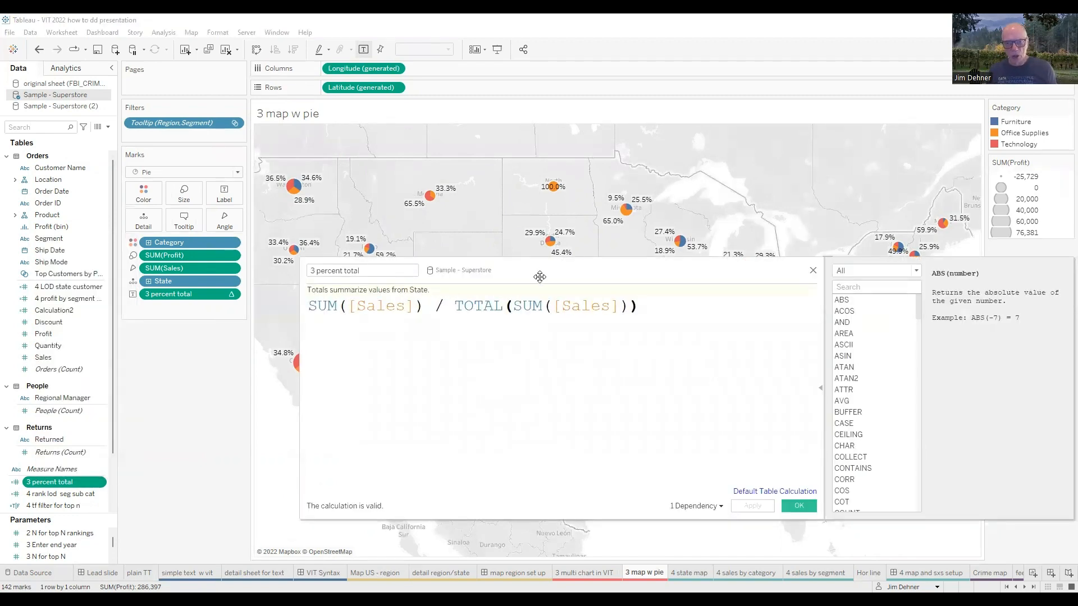
pyautogui.moveTo(539, 276); pyautogui.dragTo(524, 325)
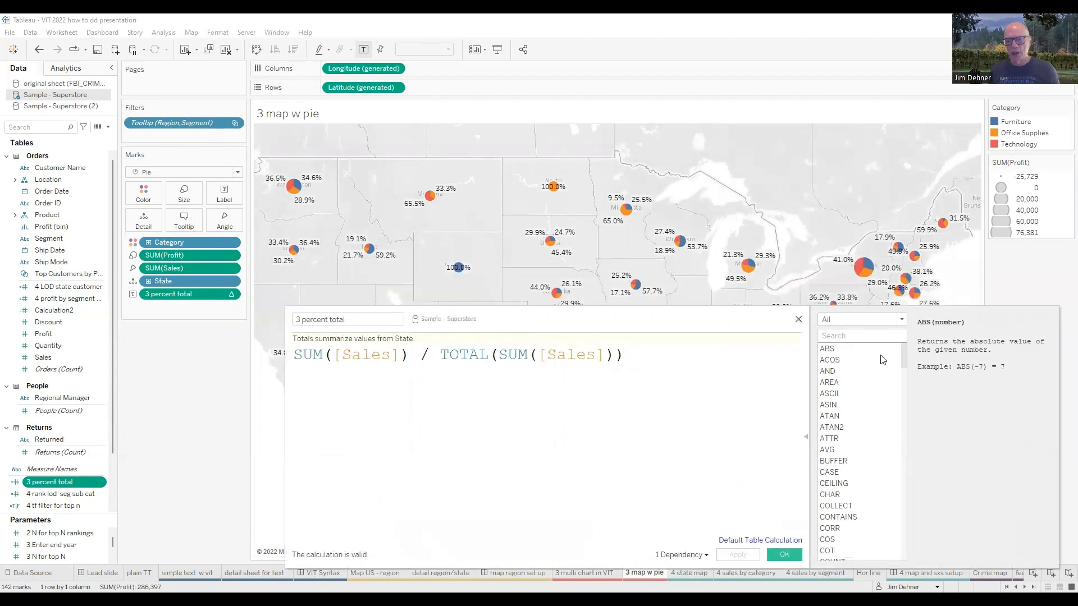
pyautogui.click(798, 319)
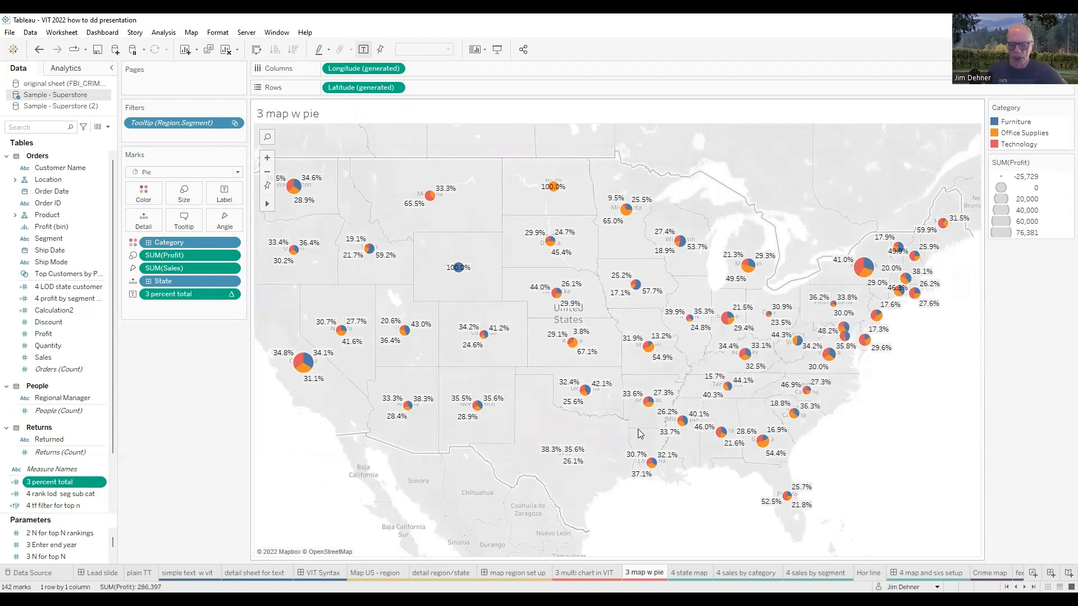
# - Check the map tooltips of East region's Corporate and Home Office sales on "3 multi chart in VIT"
pyautogui.click(587, 570)
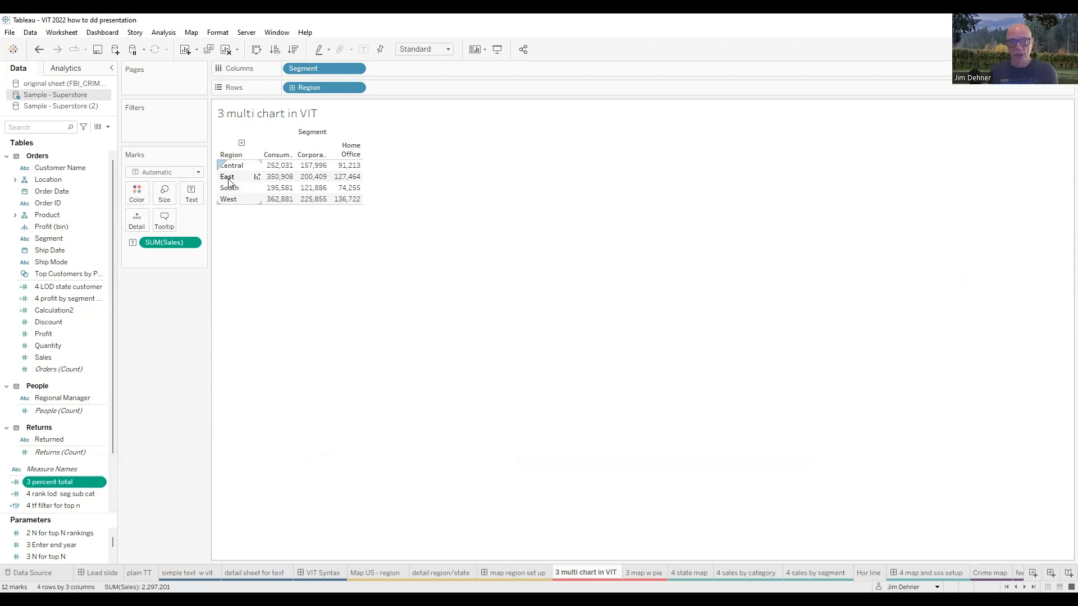
pyautogui.moveTo(315, 179)
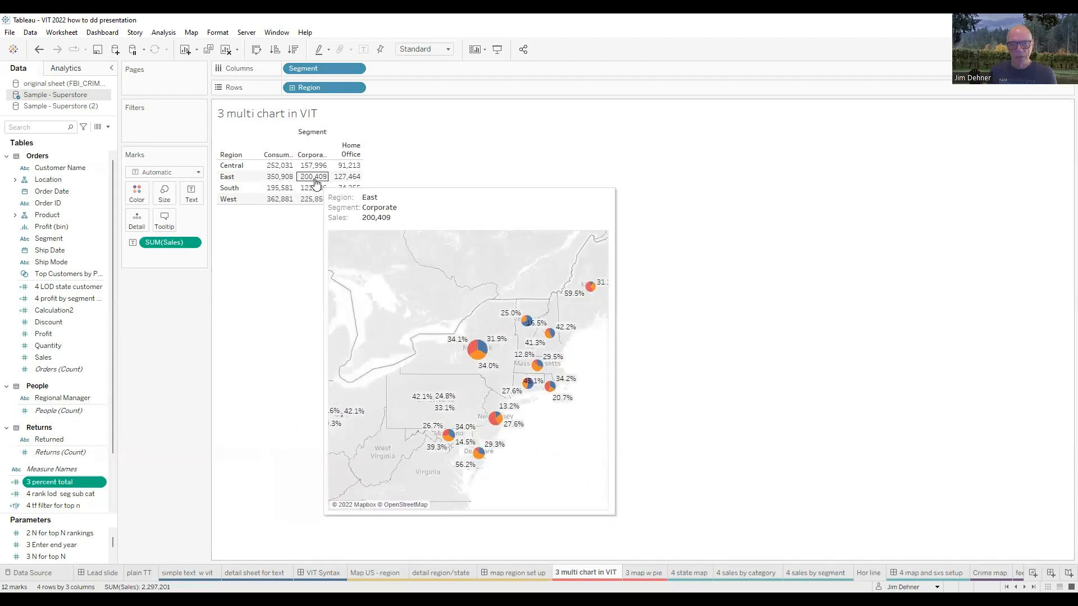
pyautogui.moveTo(353, 179)
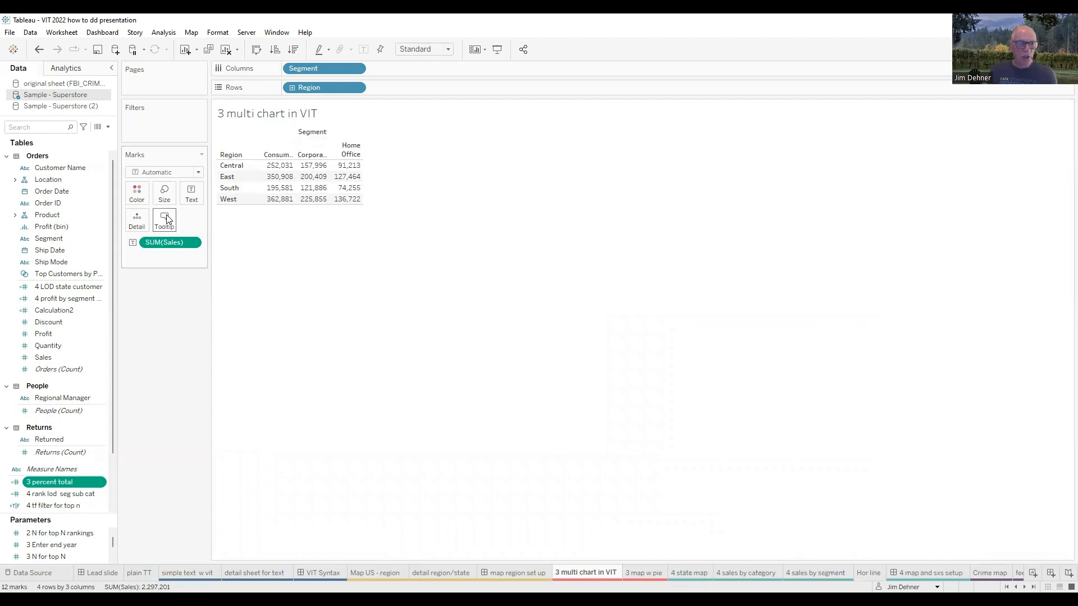
# - Review the embedded "3 map w pie" sheet syntax and the insertable sheets in the sales table's tooltip, leaving it unedited
pyautogui.click(164, 219)
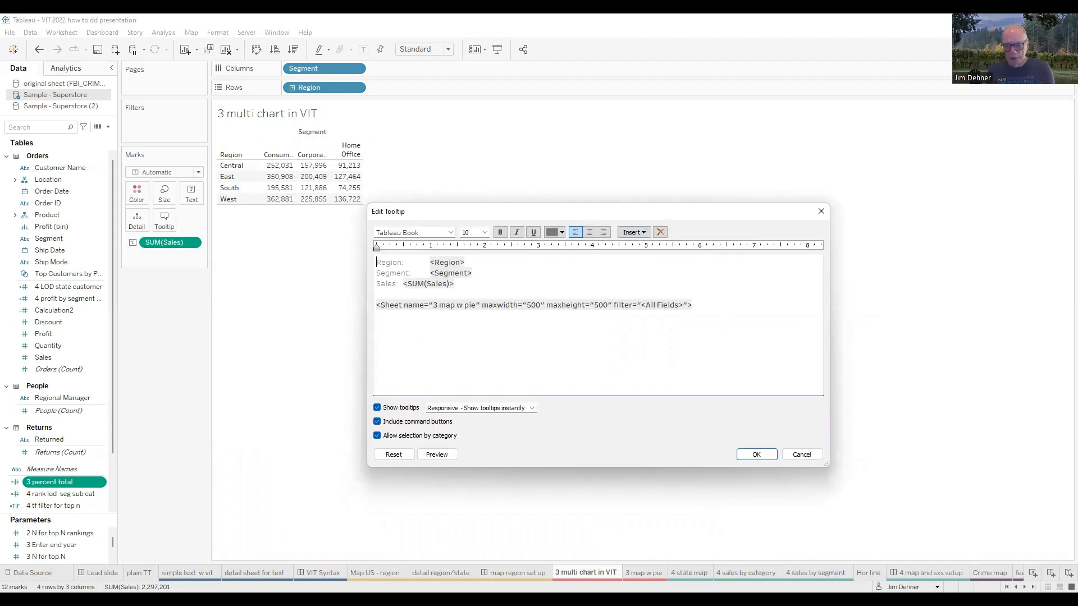
pyautogui.click(633, 232)
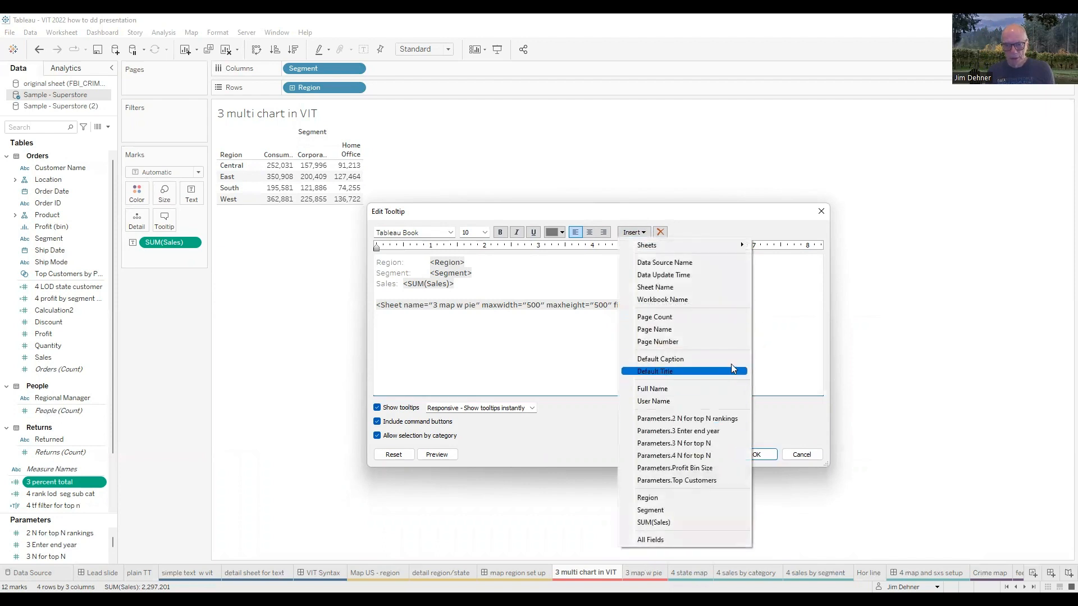
pyautogui.moveTo(684, 246)
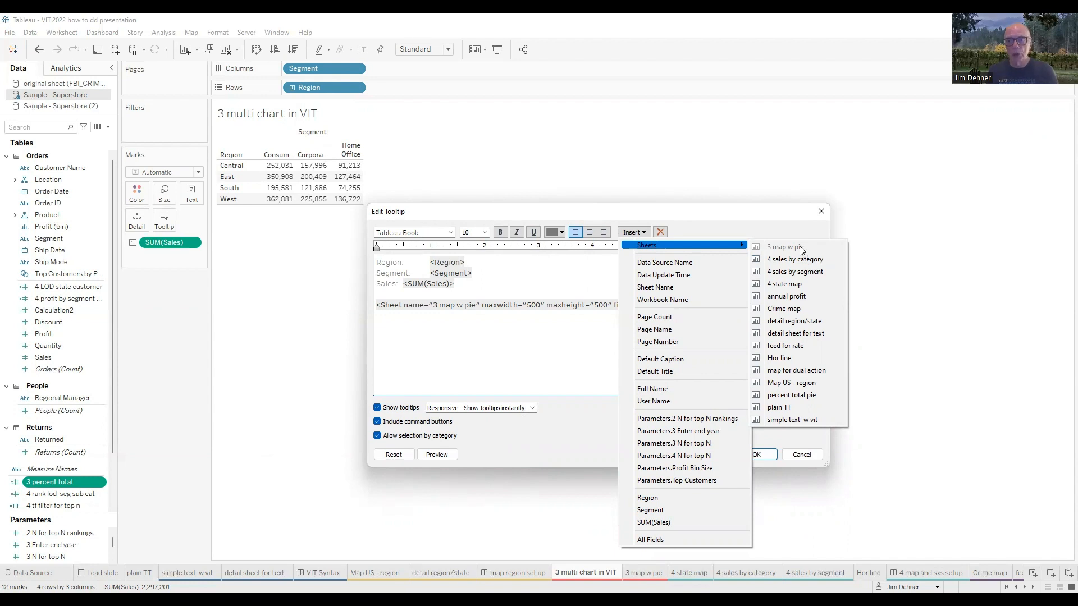
pyautogui.click(572, 282)
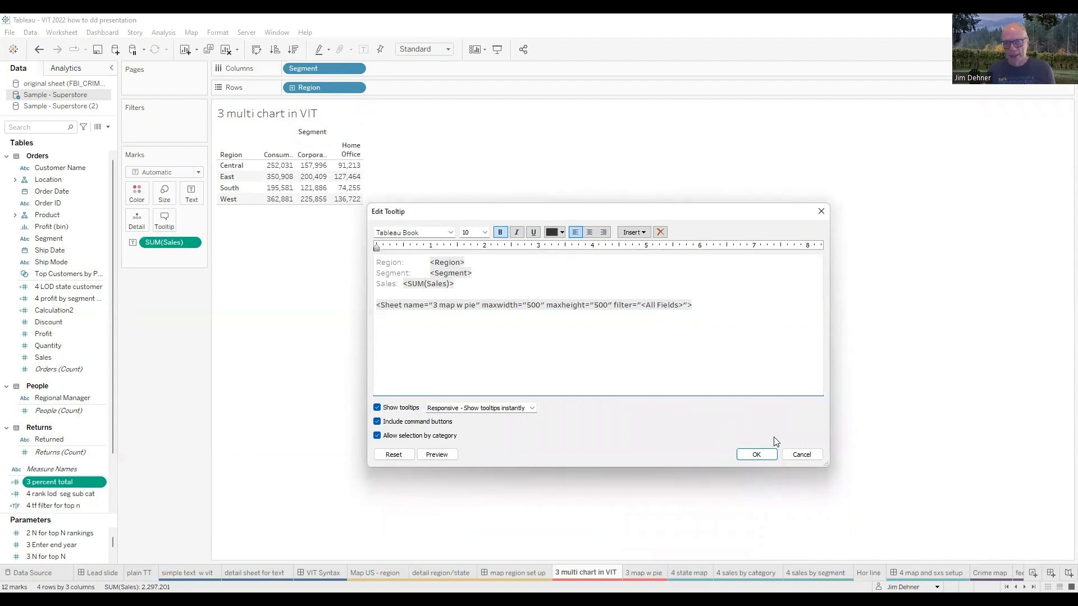
pyautogui.click(801, 455)
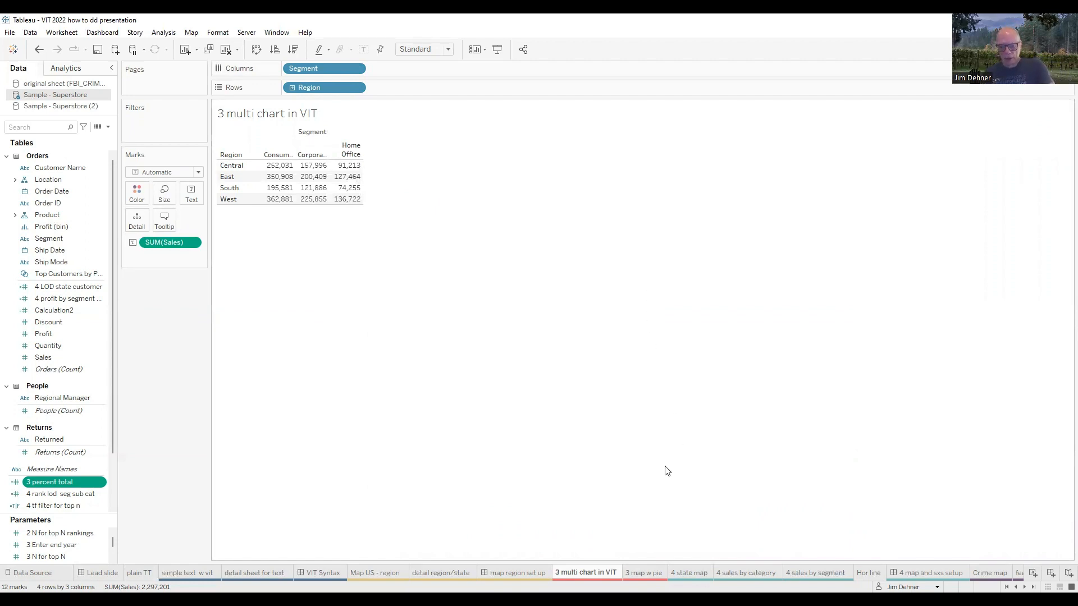
# - View the "4 state map", "4 sales by category", "4 sales by segment" and "Hor line" sheets
pyautogui.click(689, 573)
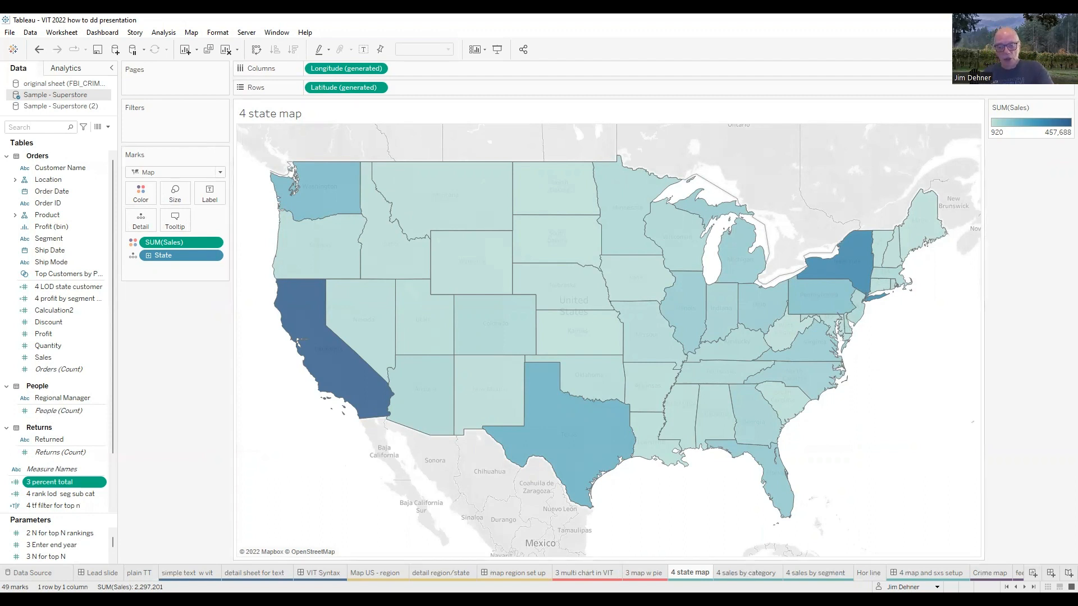
pyautogui.moveTo(745, 573)
pyautogui.click(744, 573)
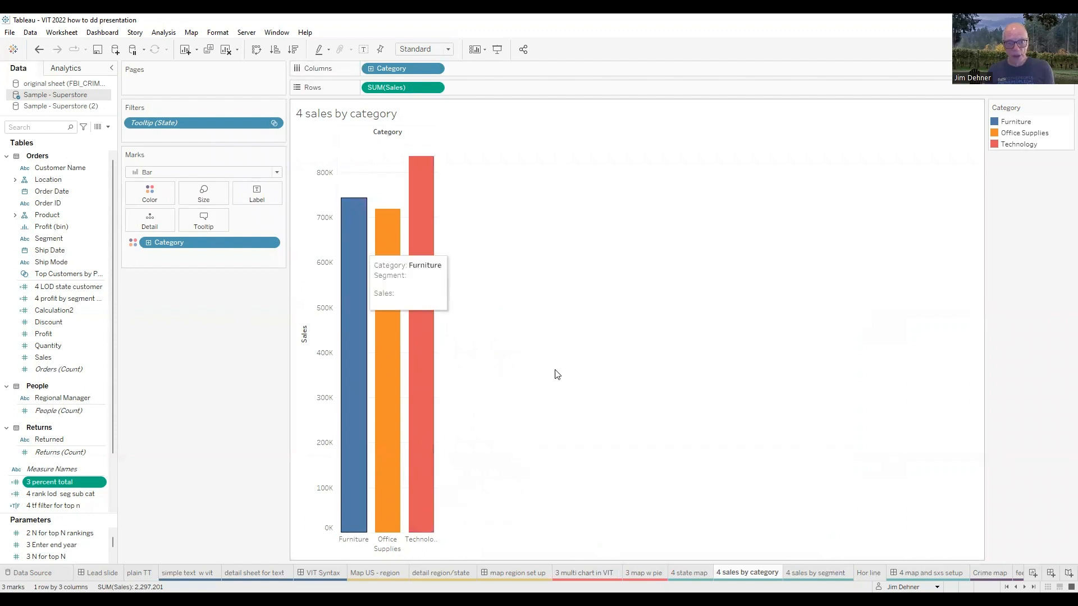
pyautogui.click(809, 572)
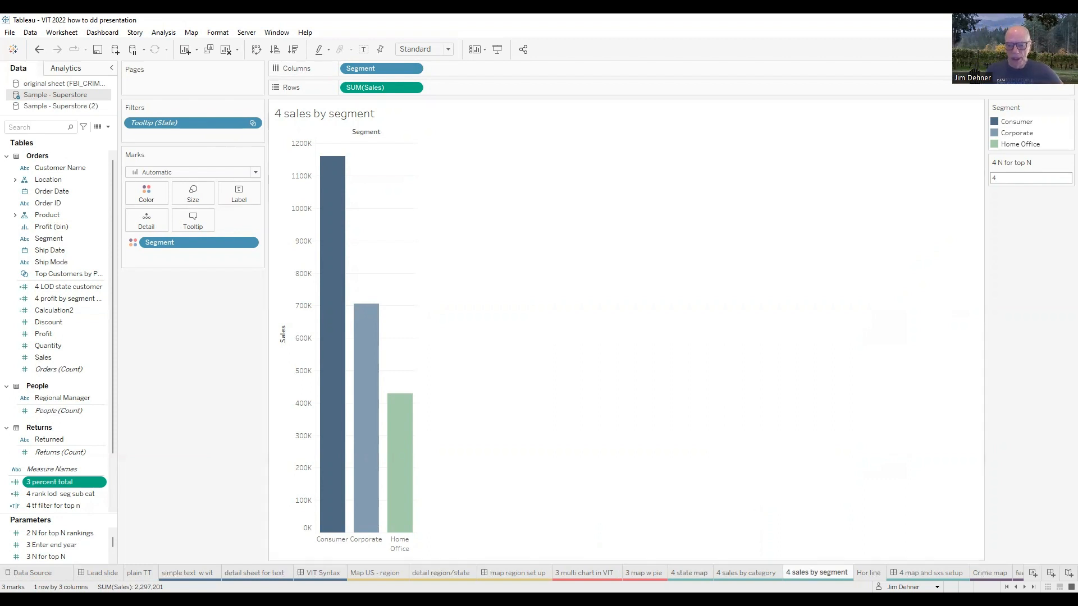
pyautogui.click(690, 573)
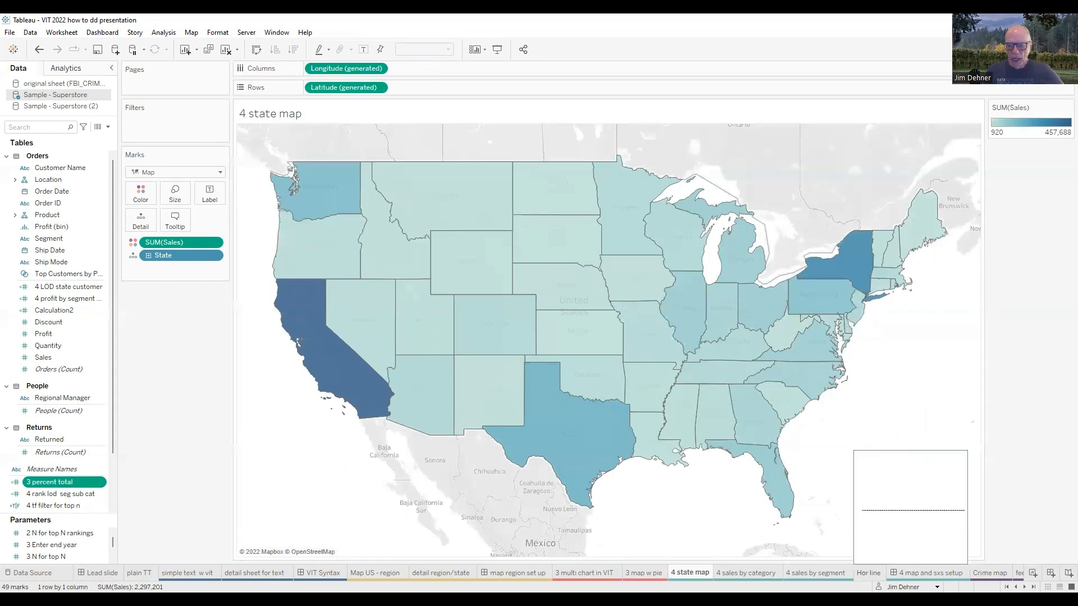
pyautogui.click(869, 572)
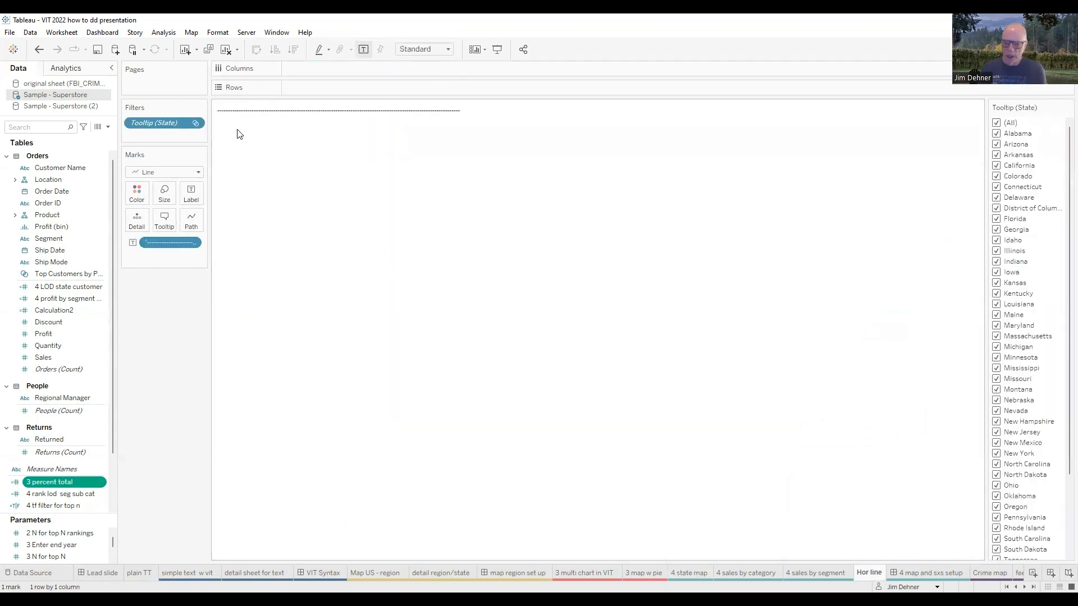
pyautogui.moveTo(243, 110)
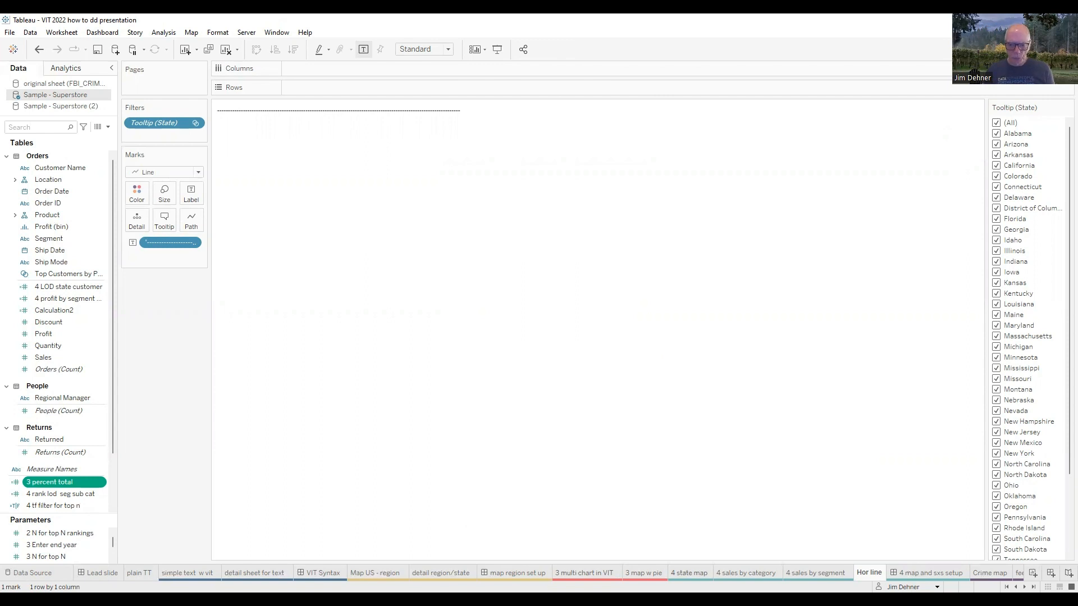
# - Check the multi-chart tooltips of California, Washington and Oregon on "4 state map"
pyautogui.click(689, 573)
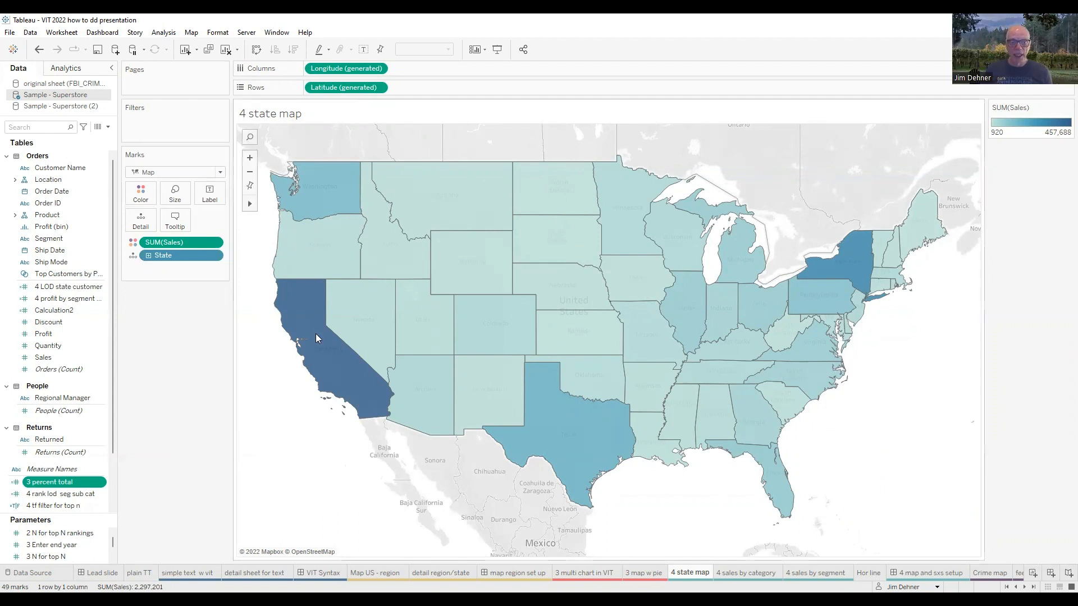
pyautogui.moveTo(317, 330)
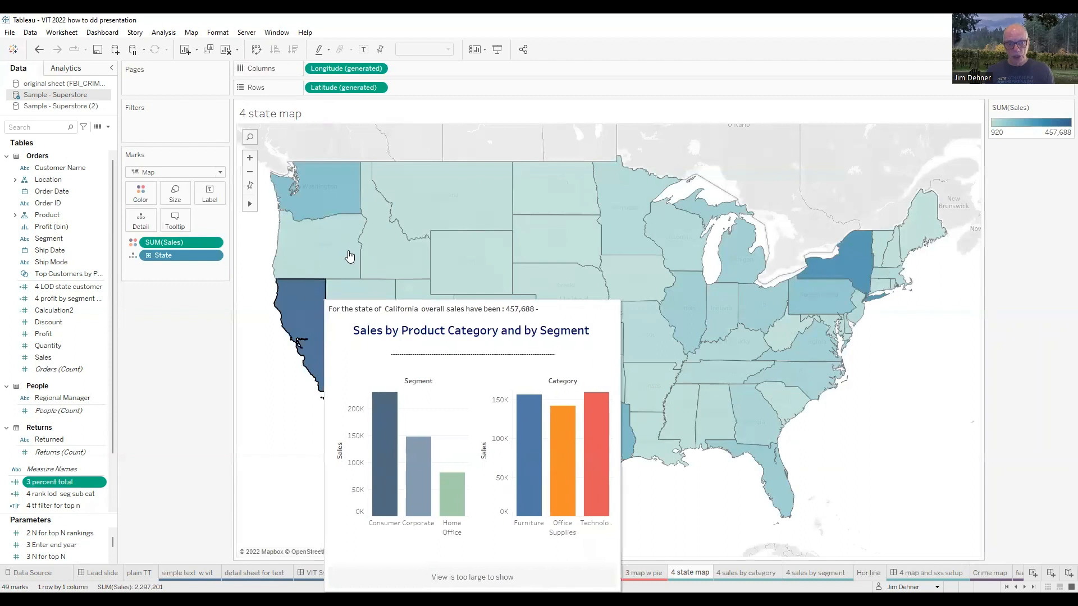
pyautogui.moveTo(338, 197)
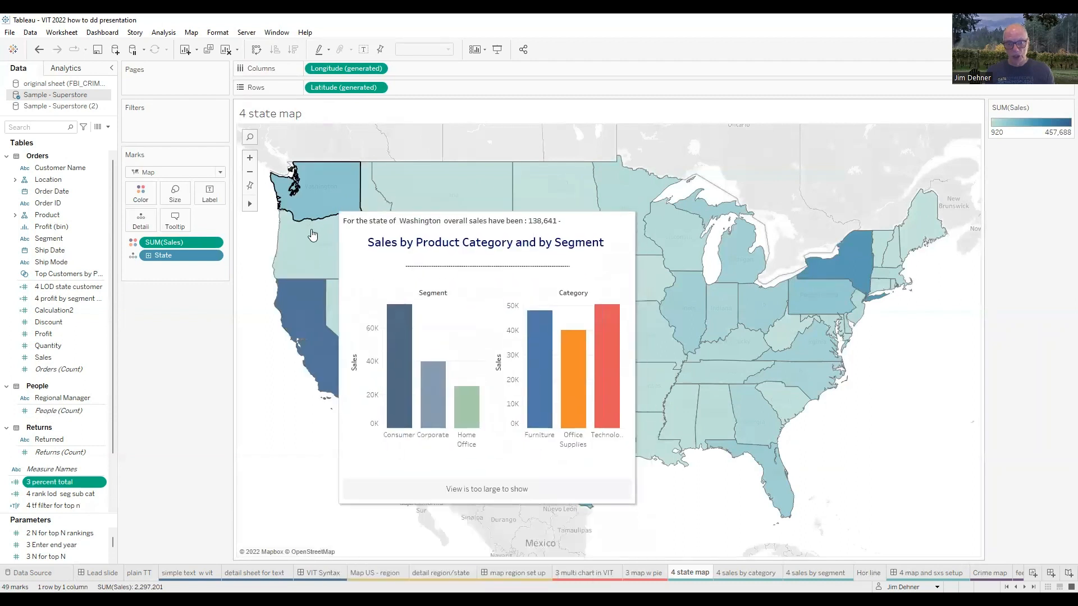
pyautogui.moveTo(309, 243)
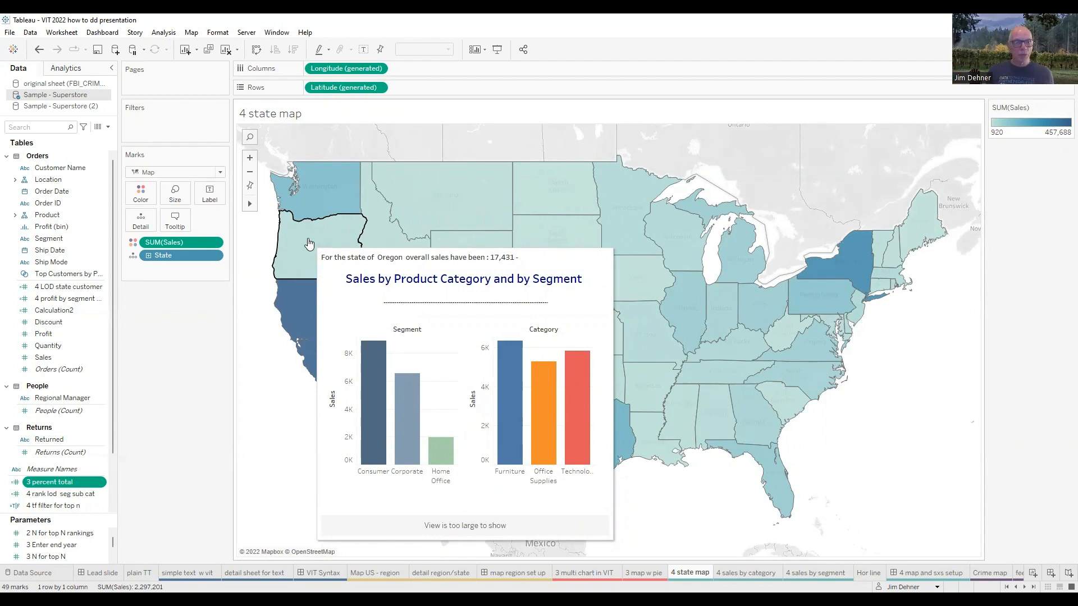
# - Add a blank line between the "Sales by Product Category and by Segment" heading and the embedded "Hor line" sheet in the state map's tooltip
pyautogui.click(178, 222)
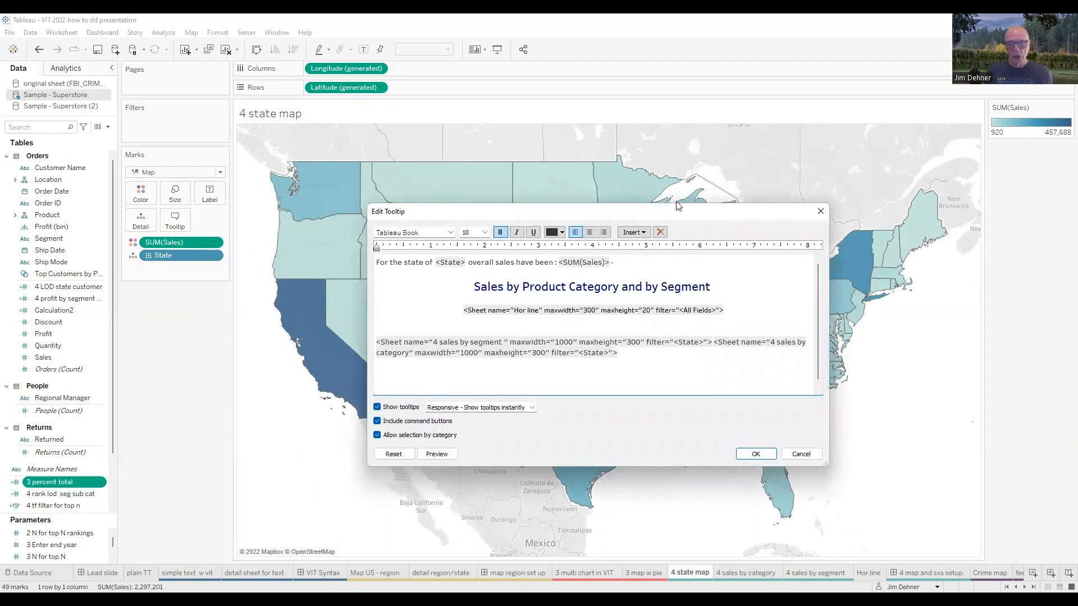
pyautogui.moveTo(677, 206); pyautogui.dragTo(563, 152)
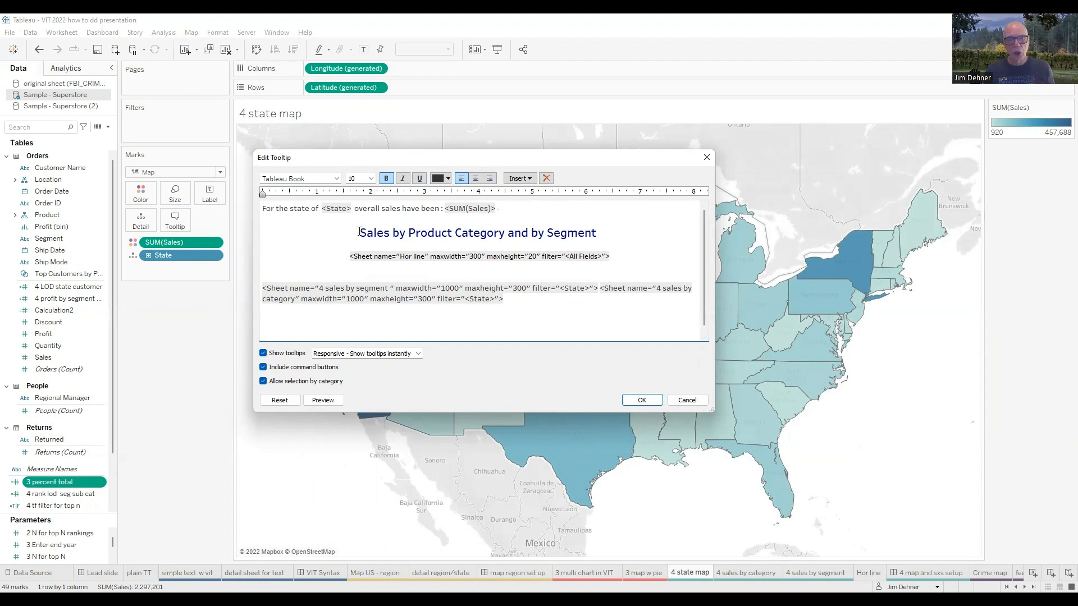
pyautogui.moveTo(360, 231); pyautogui.dragTo(595, 235)
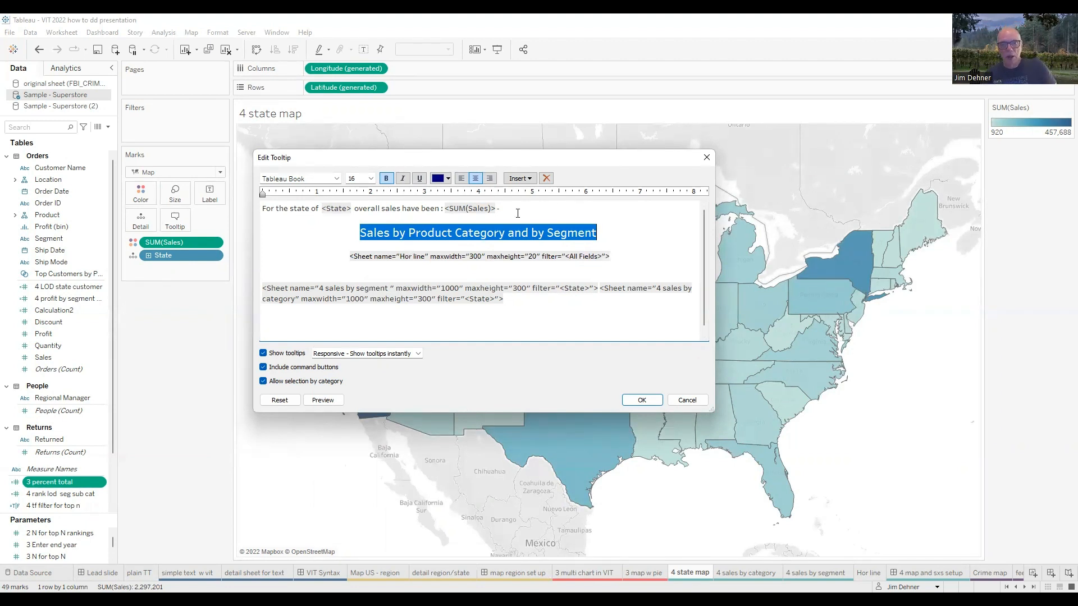
pyautogui.click(611, 242)
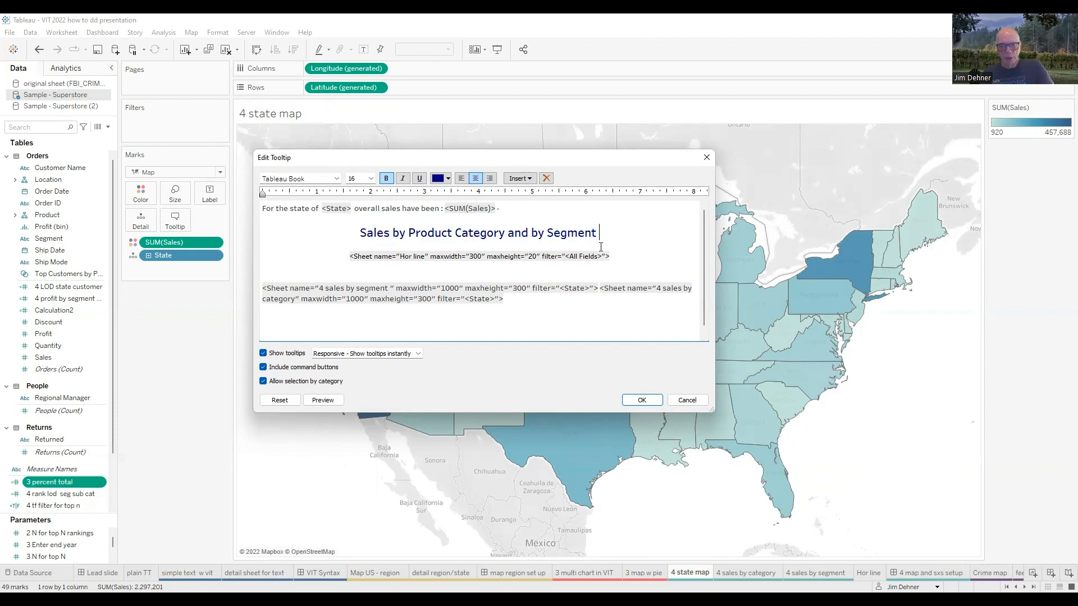
pyautogui.click(600, 247)
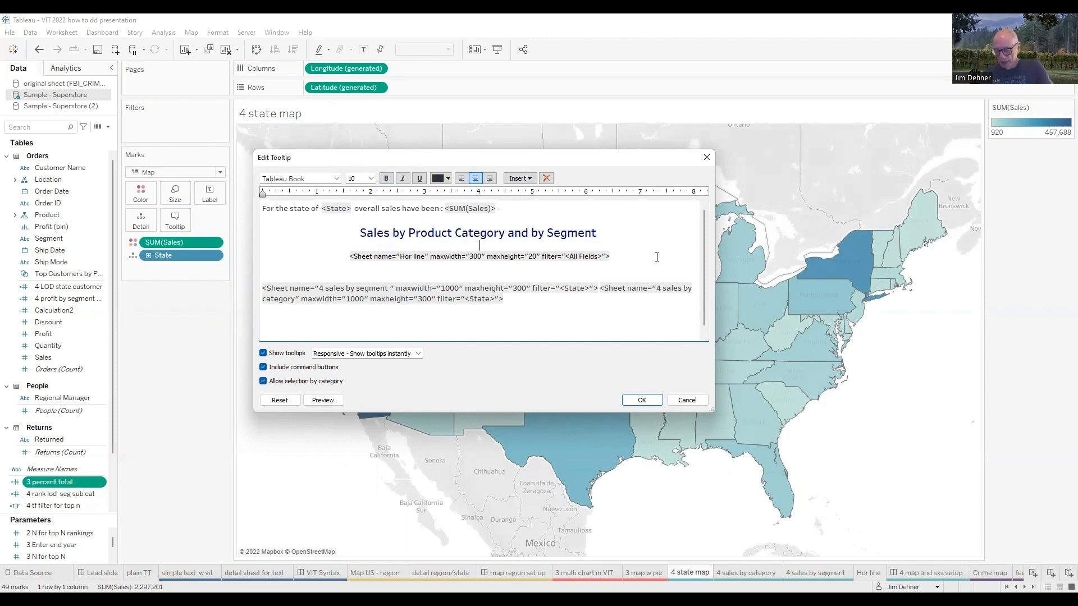
pyautogui.press('Return')
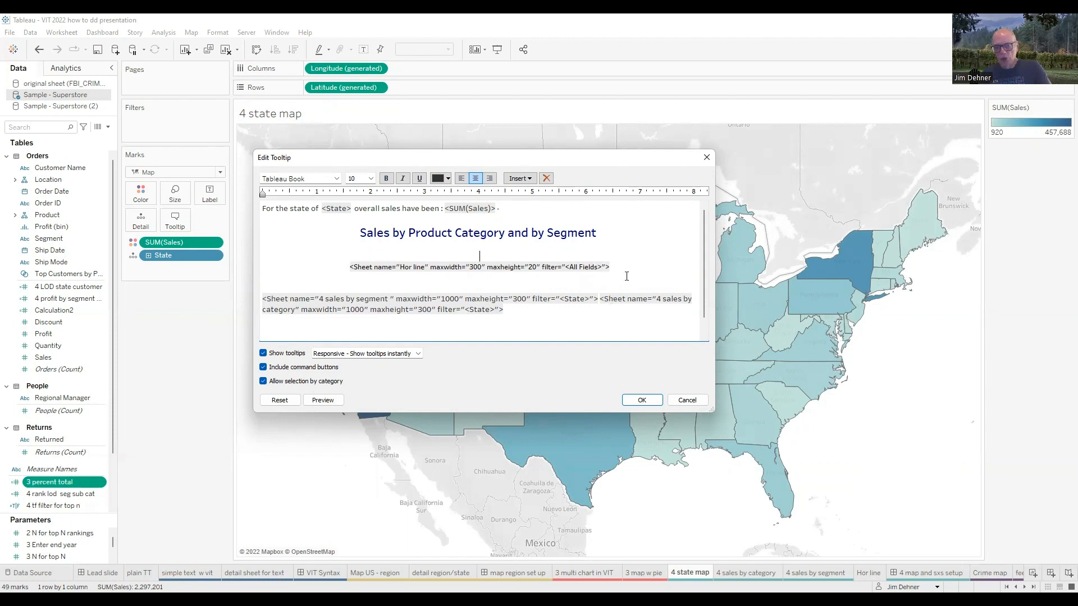
pyautogui.click(520, 178)
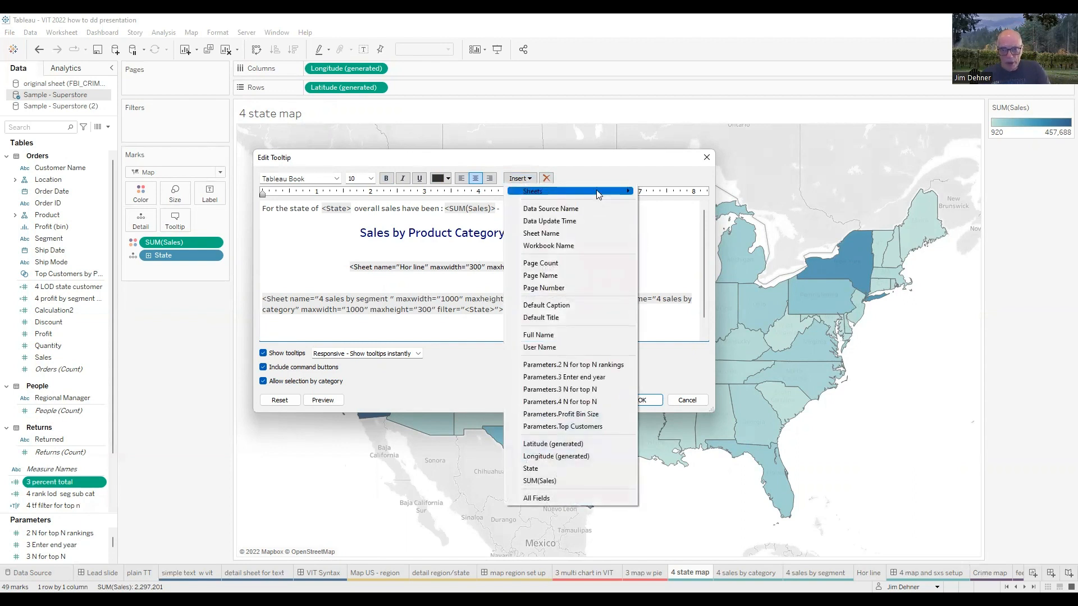
pyautogui.moveTo(599, 194)
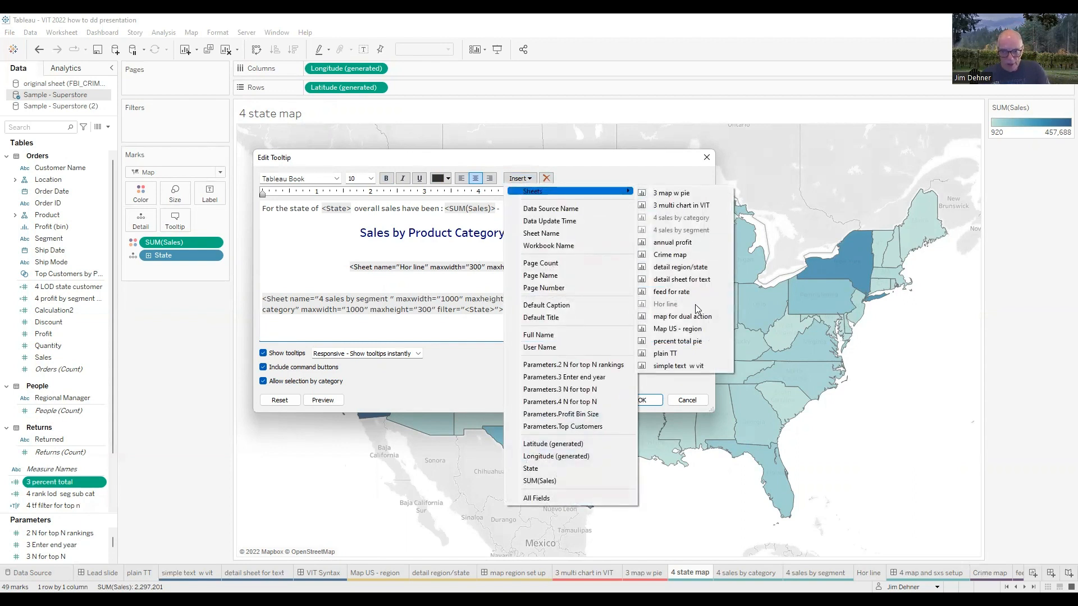
pyautogui.click(447, 253)
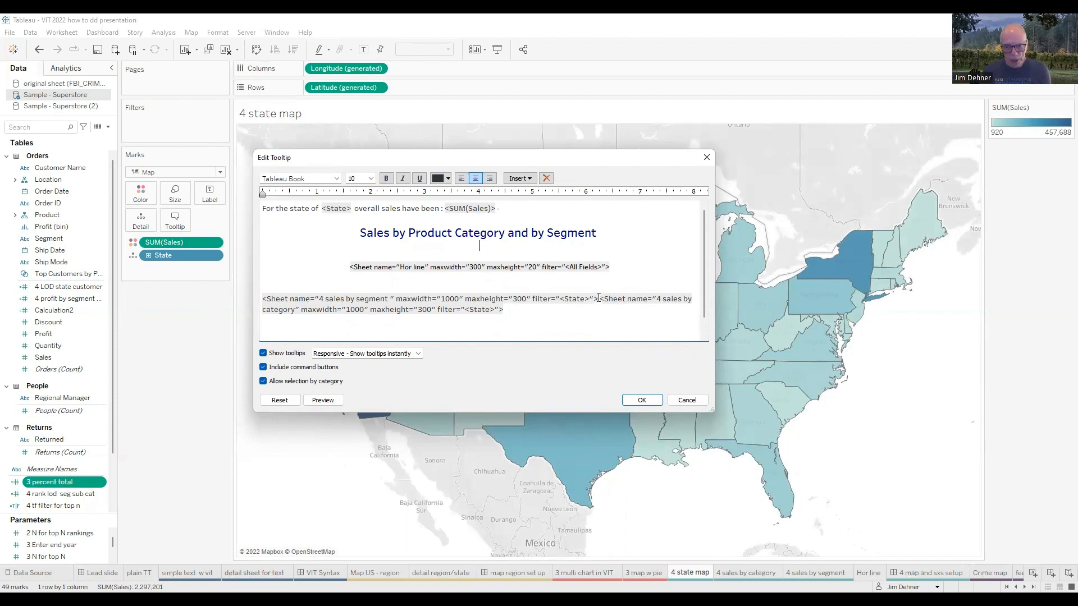
pyautogui.click(643, 405)
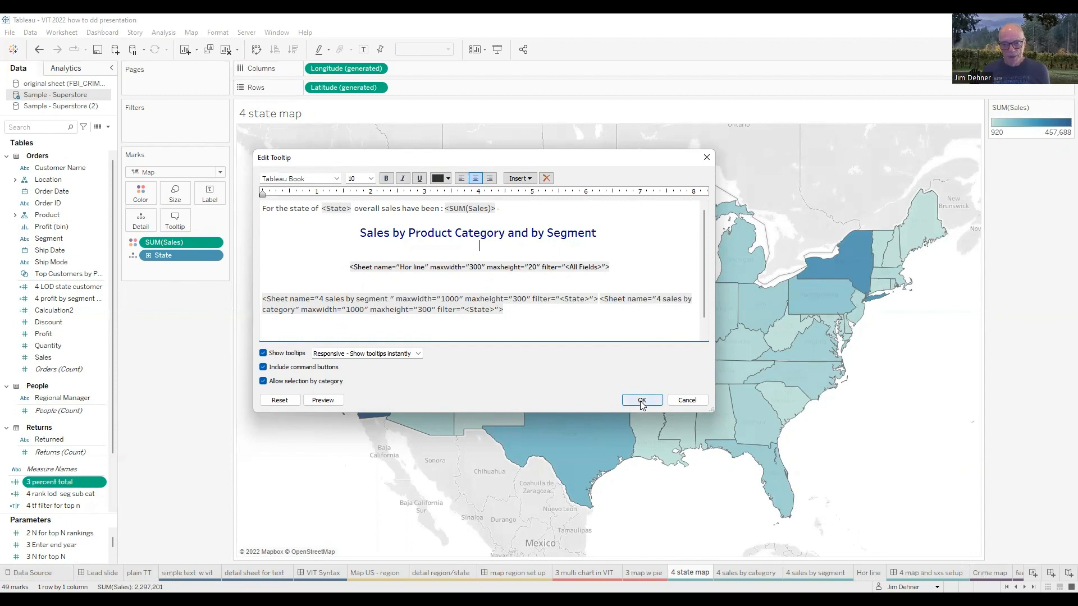
# - Check the spacing around the horizontal line in the California and Oklahoma tooltips
pyautogui.moveTo(322, 343)
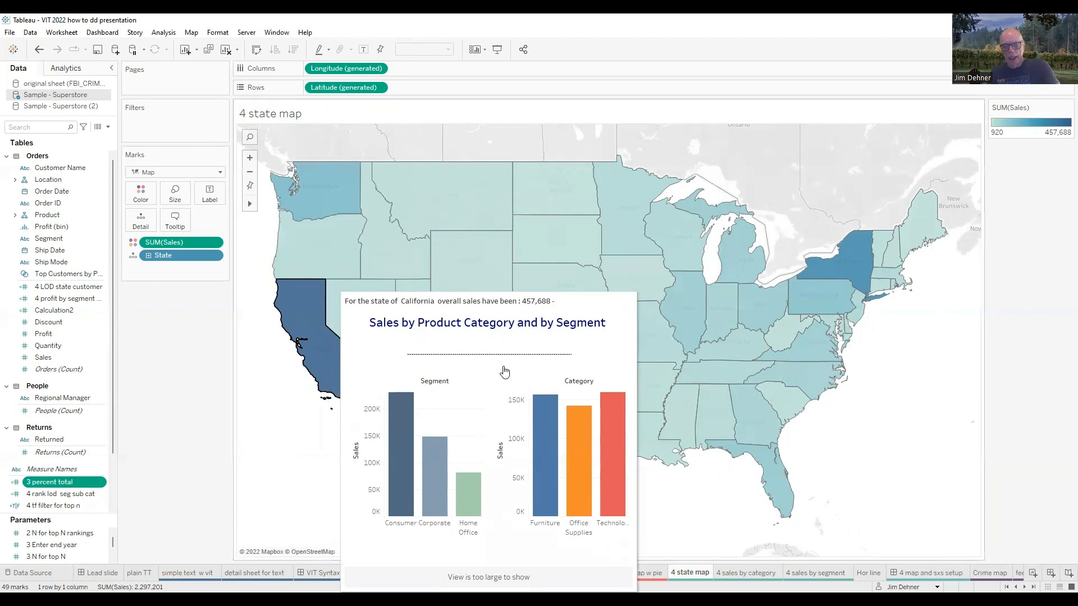
pyautogui.moveTo(496, 362)
pyautogui.moveTo(575, 372)
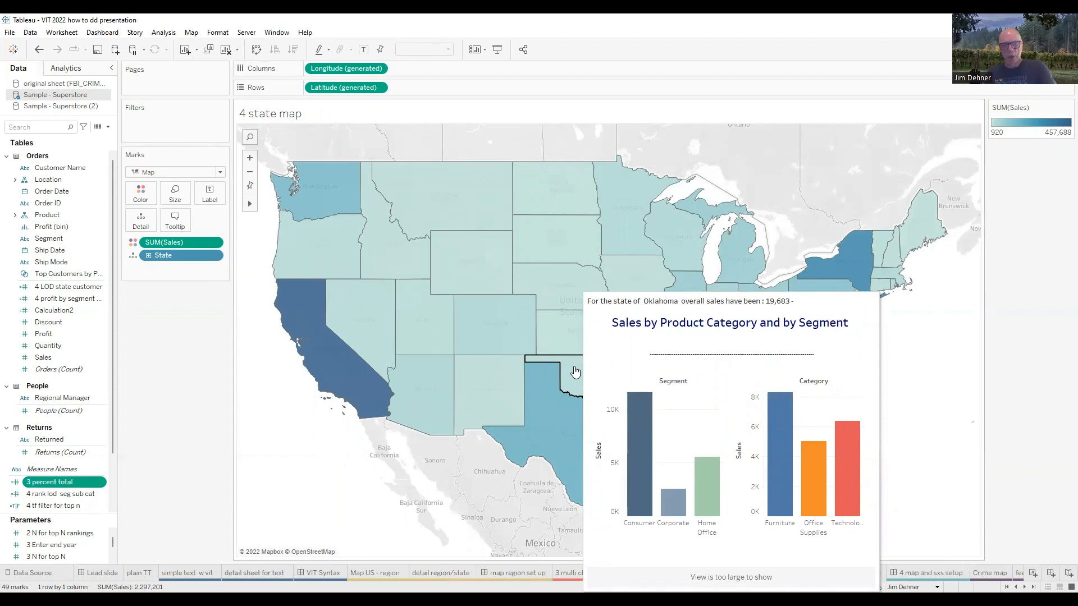
# - Try placing the embedded "4 sales by category" sheet on its own line below "4 sales by segment" in the tooltip, and undo the change
pyautogui.click(174, 219)
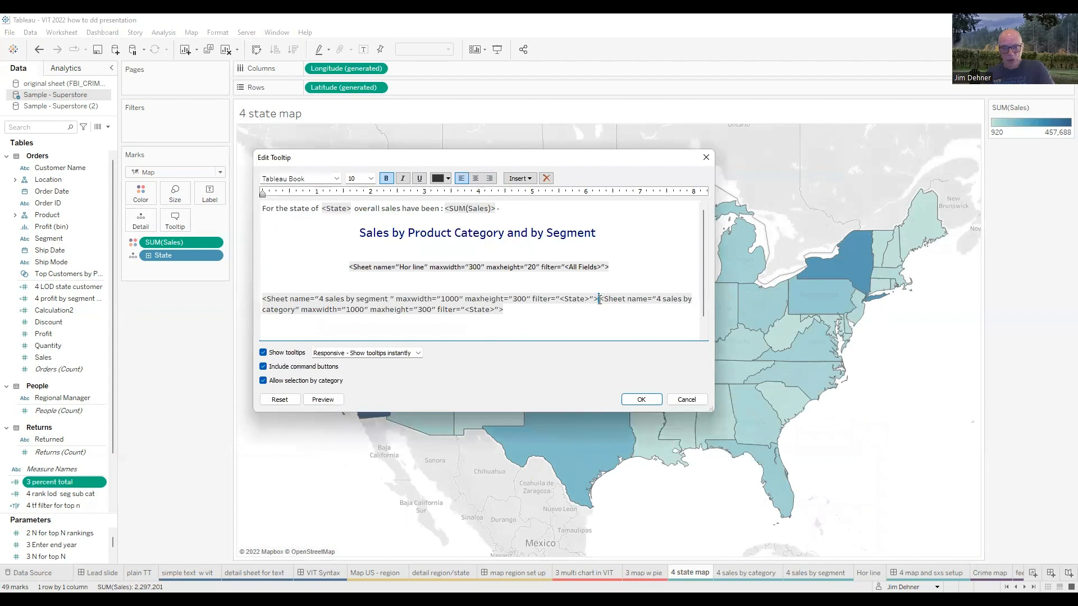
pyautogui.press('Return')
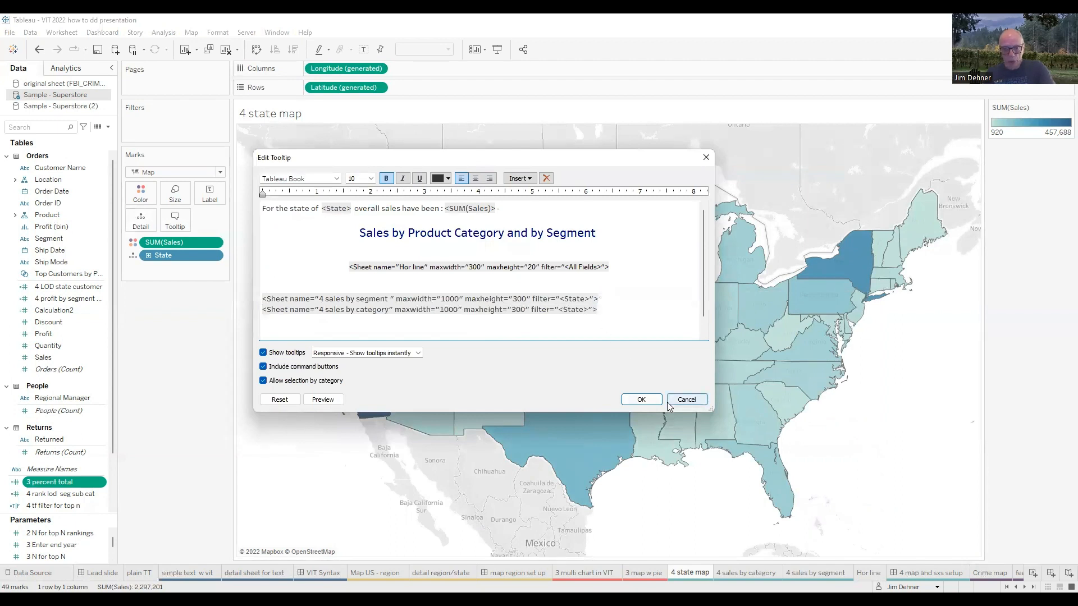
pyautogui.click(638, 403)
pyautogui.moveTo(589, 435)
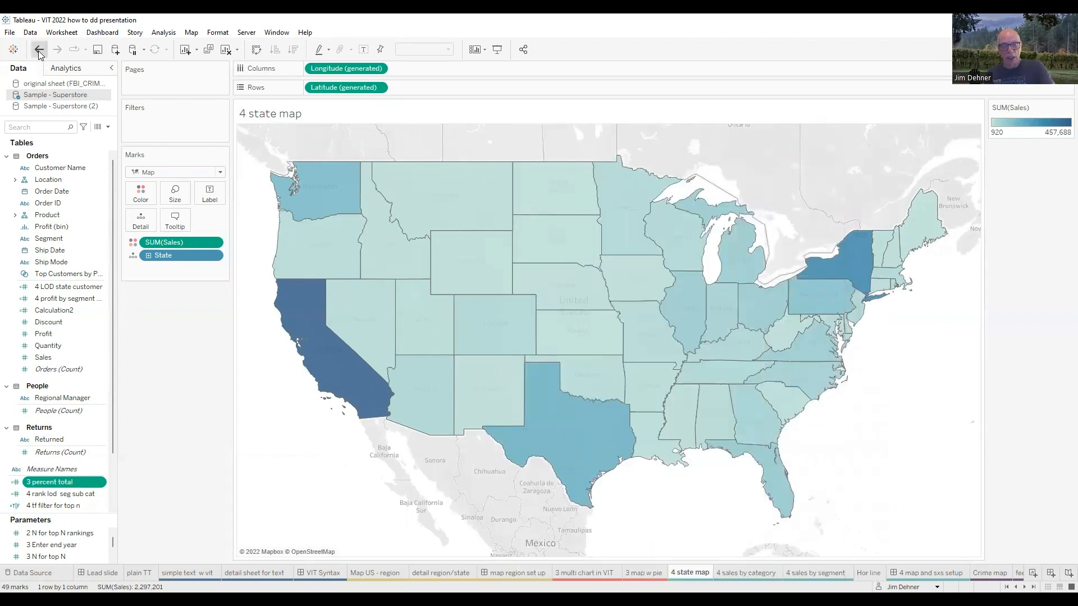
pyautogui.moveTo(508, 332)
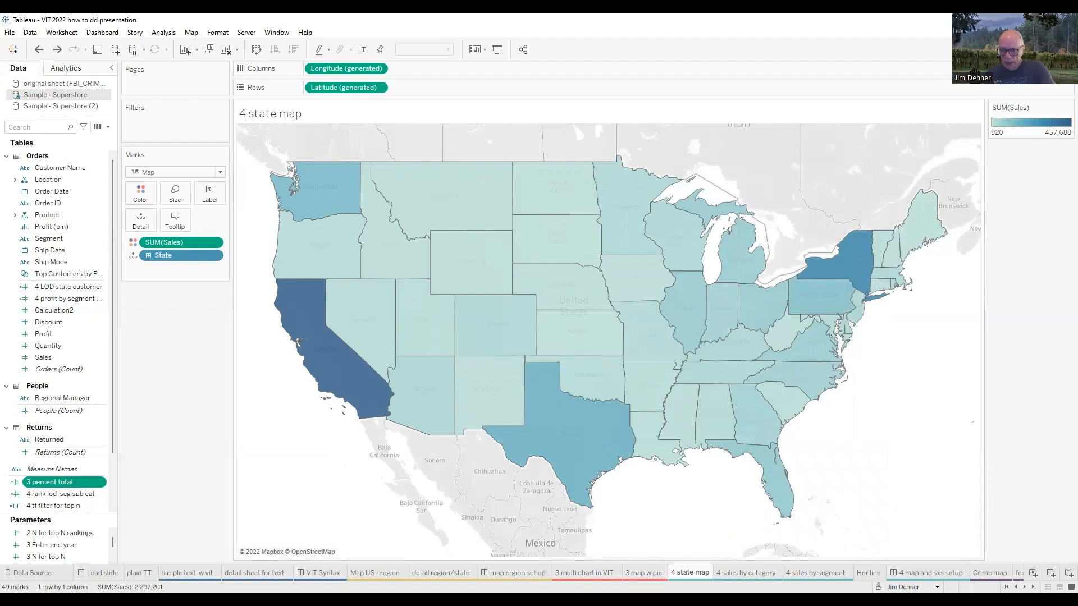
# - Open the "Crime map" worksheet
pyautogui.click(1024, 587)
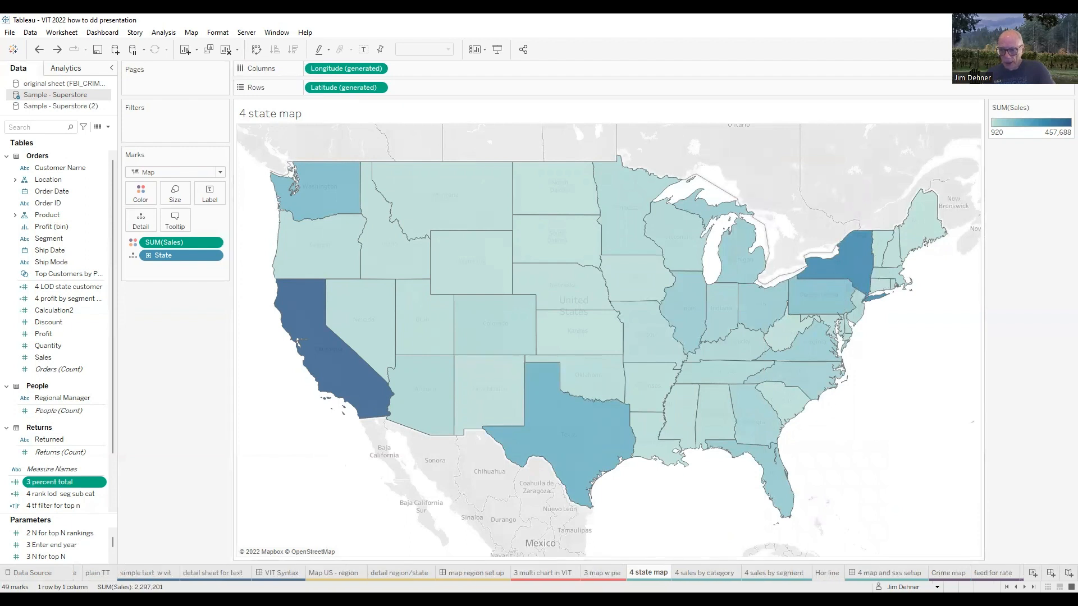
pyautogui.click(1024, 587)
pyautogui.click(1024, 587)
pyautogui.click(1024, 587)
pyautogui.click(1024, 587)
pyautogui.click(1024, 587)
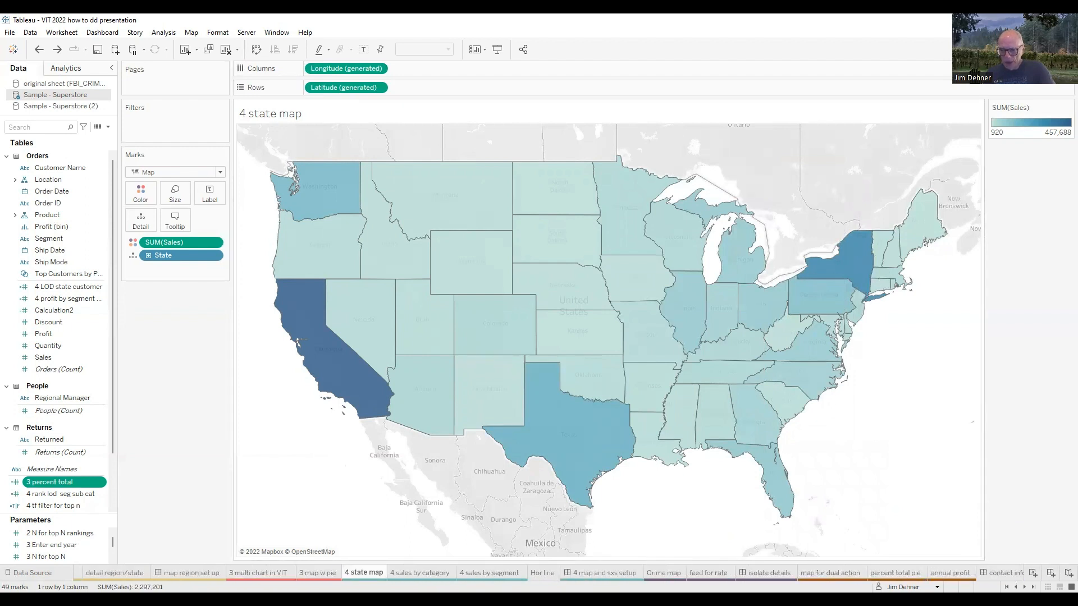
pyautogui.click(1024, 587)
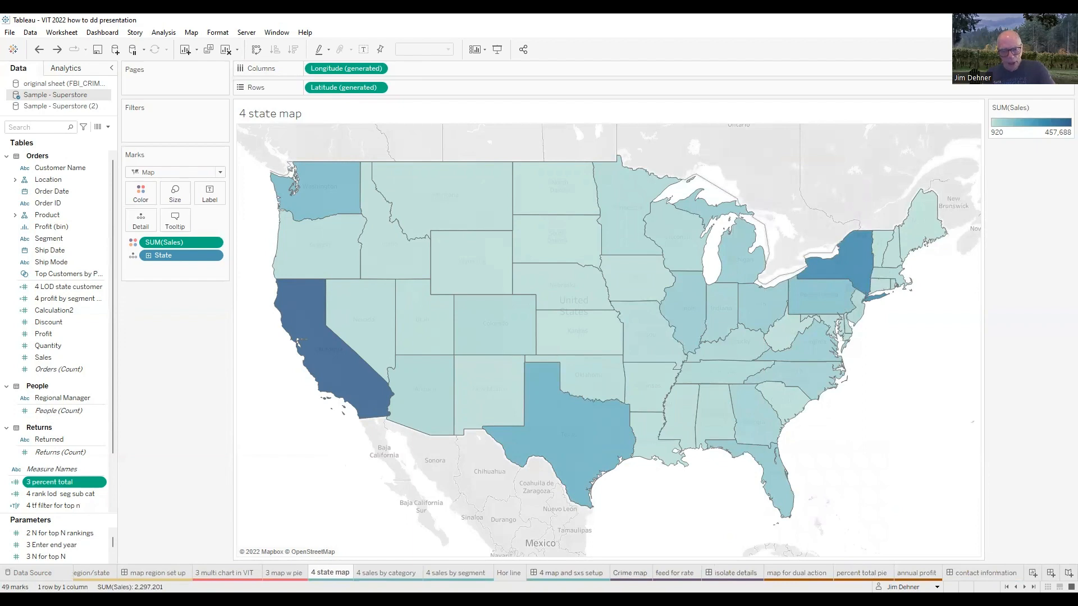
pyautogui.click(629, 572)
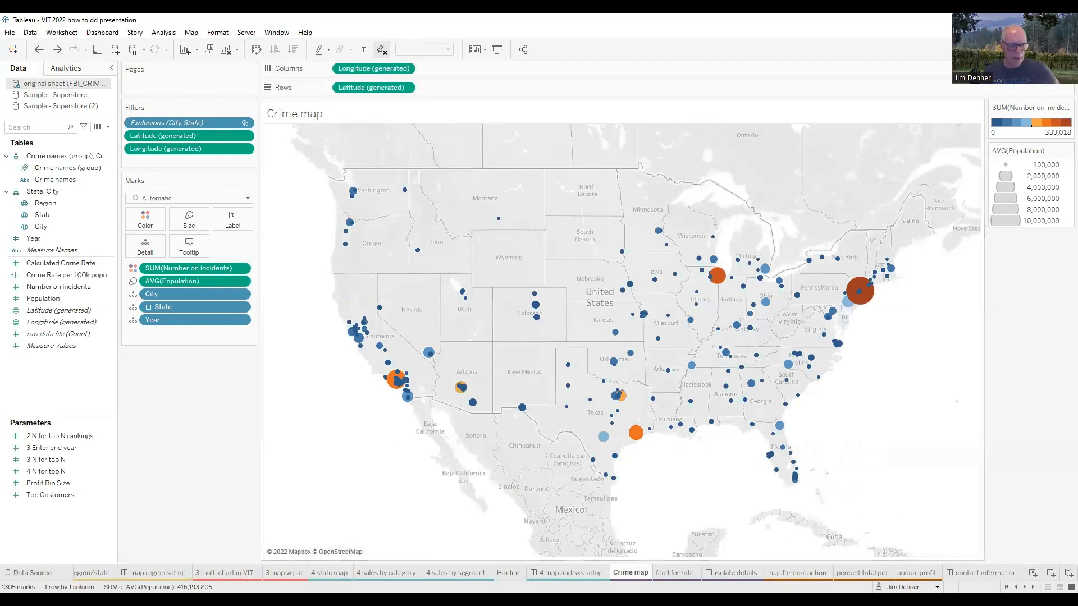
# - Examine the fields and rows of the FBI crime "raw data file" source, and return to "Crime map"
pyautogui.click(32, 573)
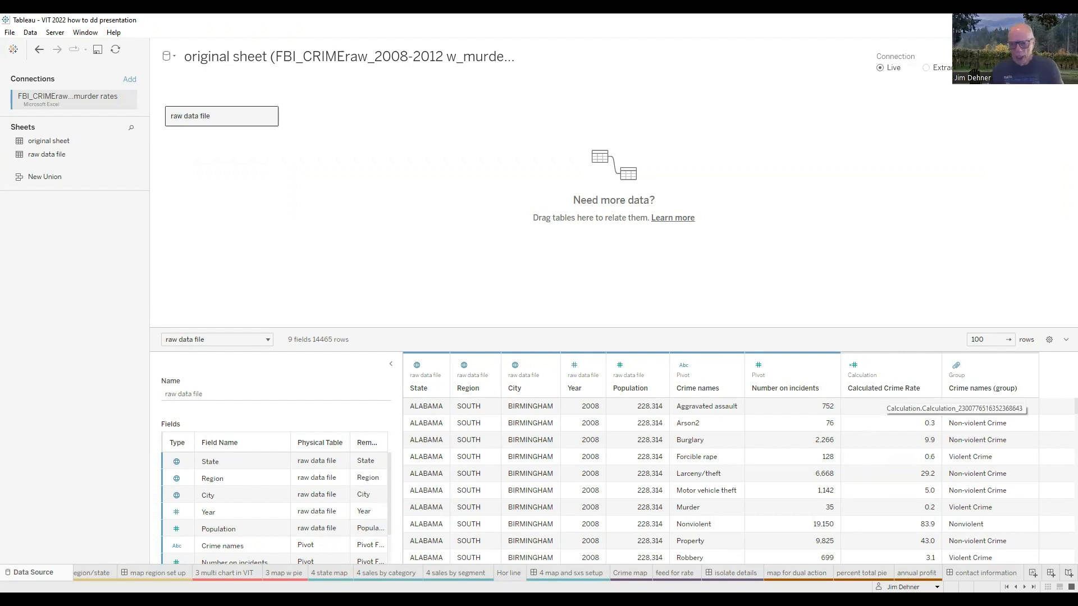
pyautogui.moveTo(798, 571)
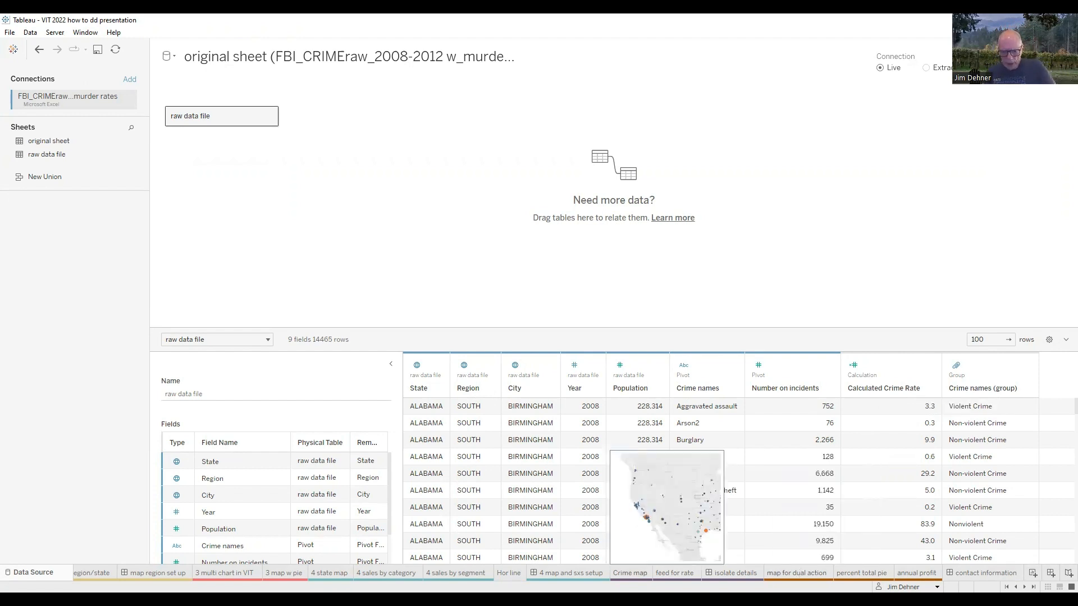
pyautogui.click(629, 573)
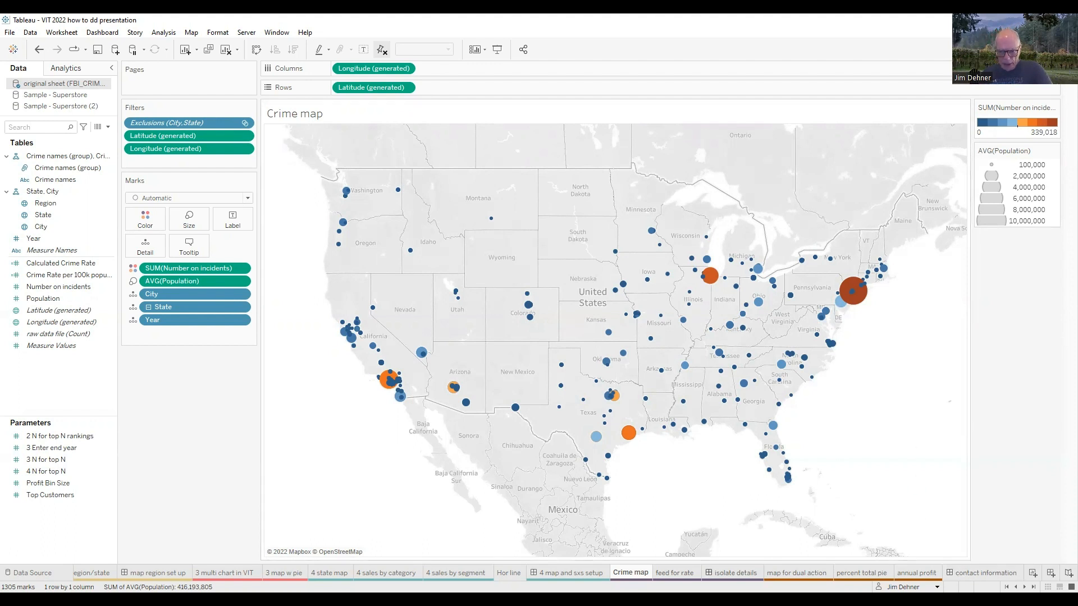
# - Create a worksheet after "feed for rate" that plots Calculated Crime Rate in rows against Year in columns
pyautogui.rightClick(658, 569)
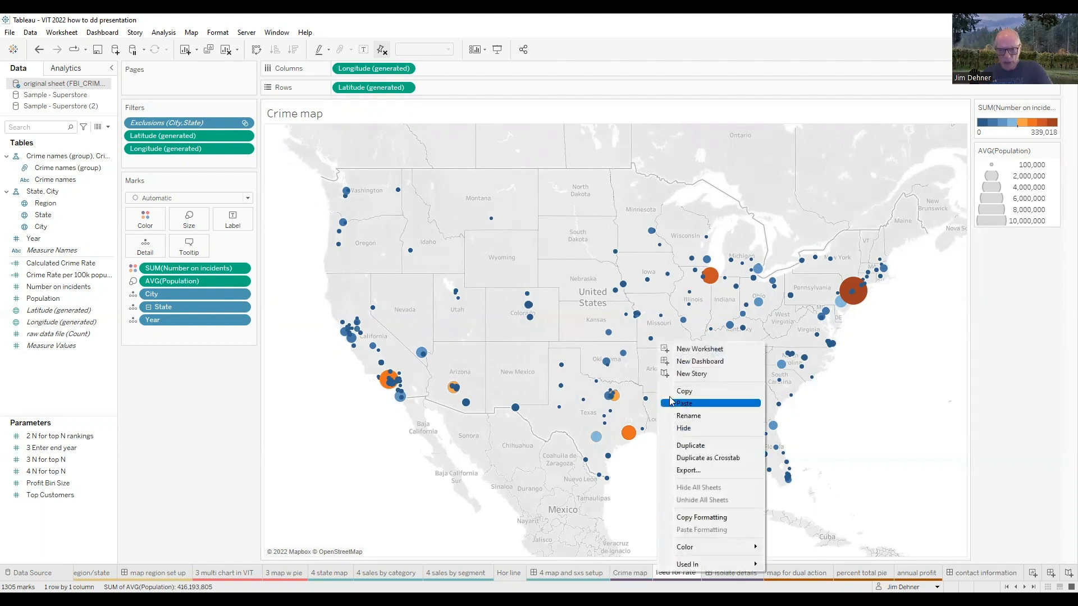
pyautogui.click(687, 349)
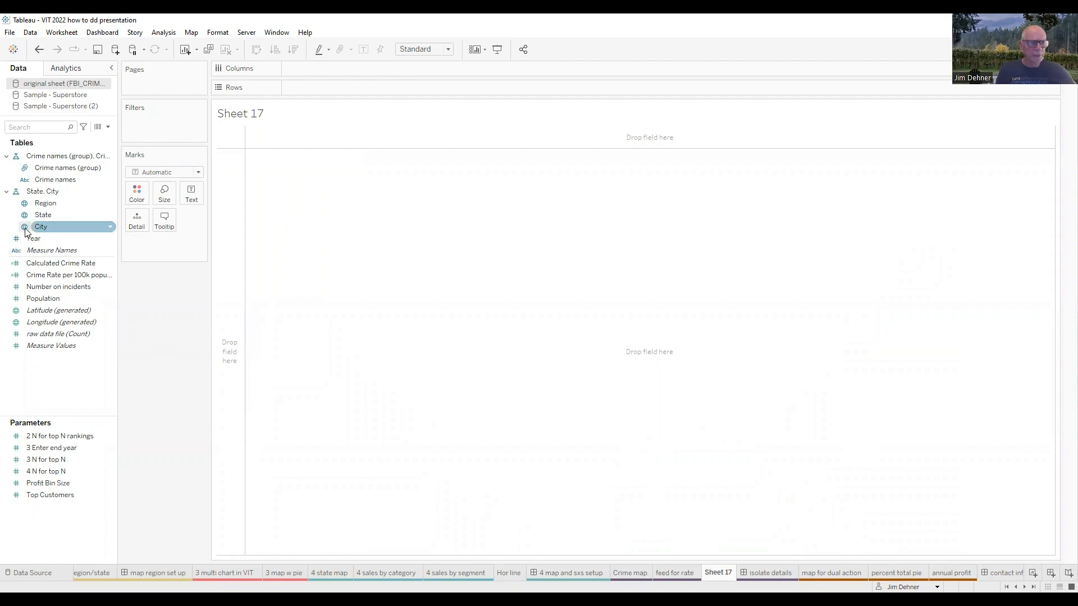
pyautogui.click(35, 239)
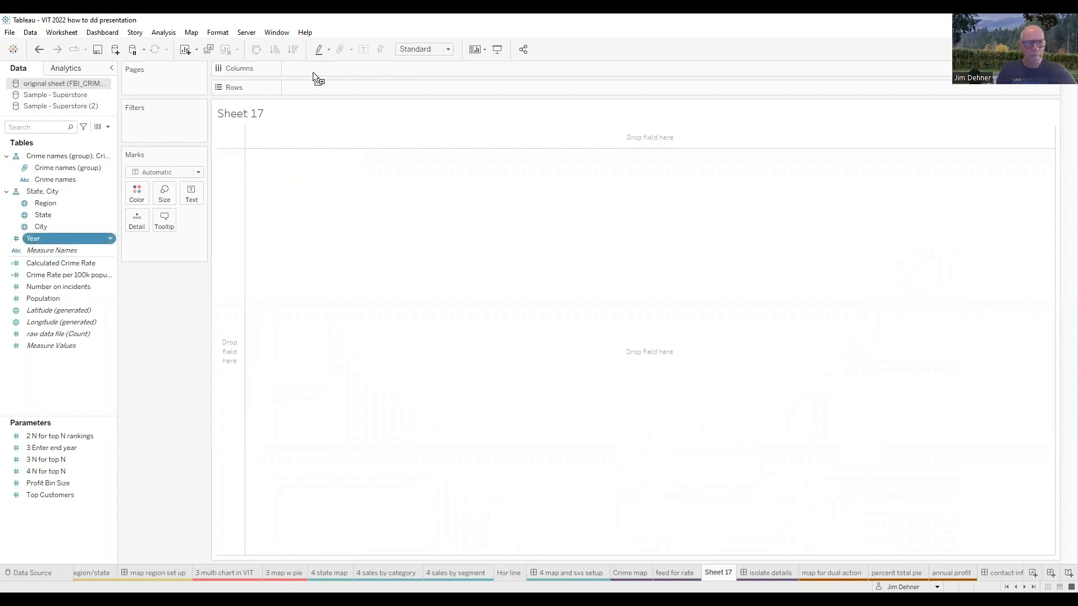
pyautogui.doubleClick(70, 239)
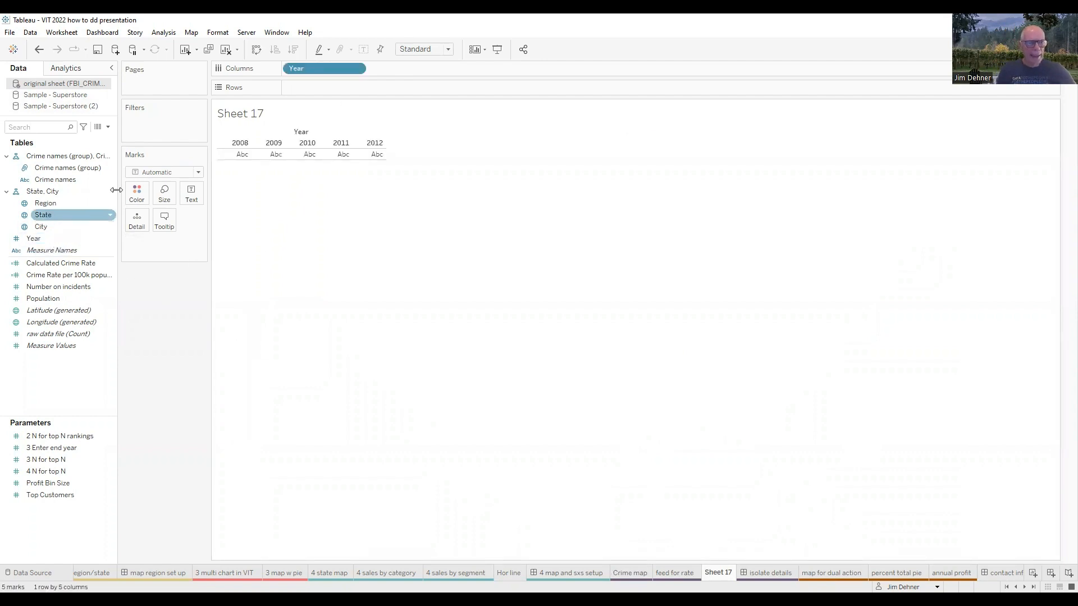
pyautogui.click(33, 263)
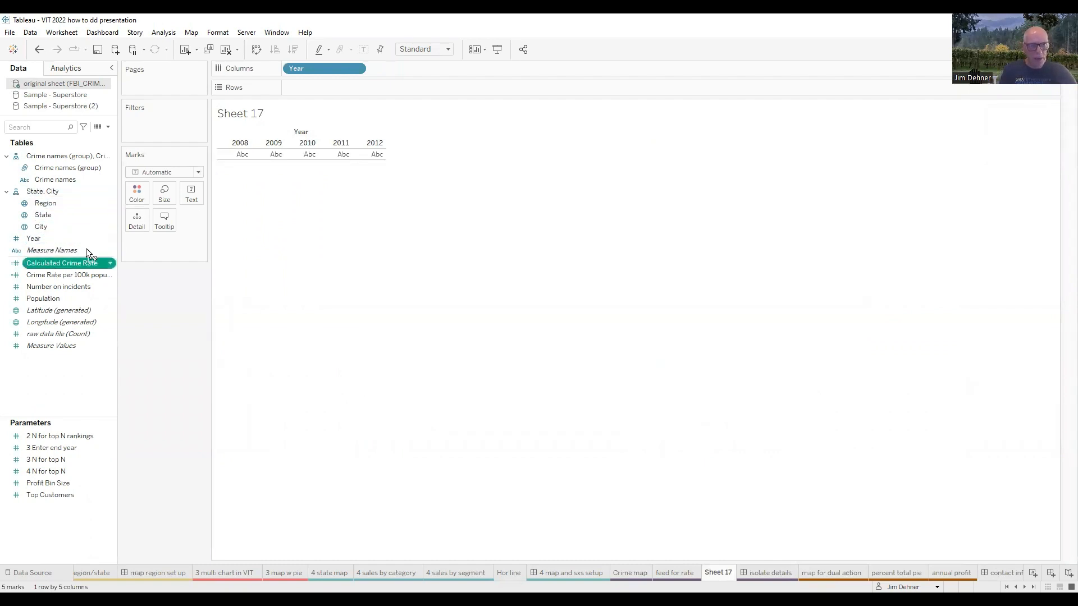
pyautogui.moveTo(317, 89); pyautogui.dragTo(318, 87)
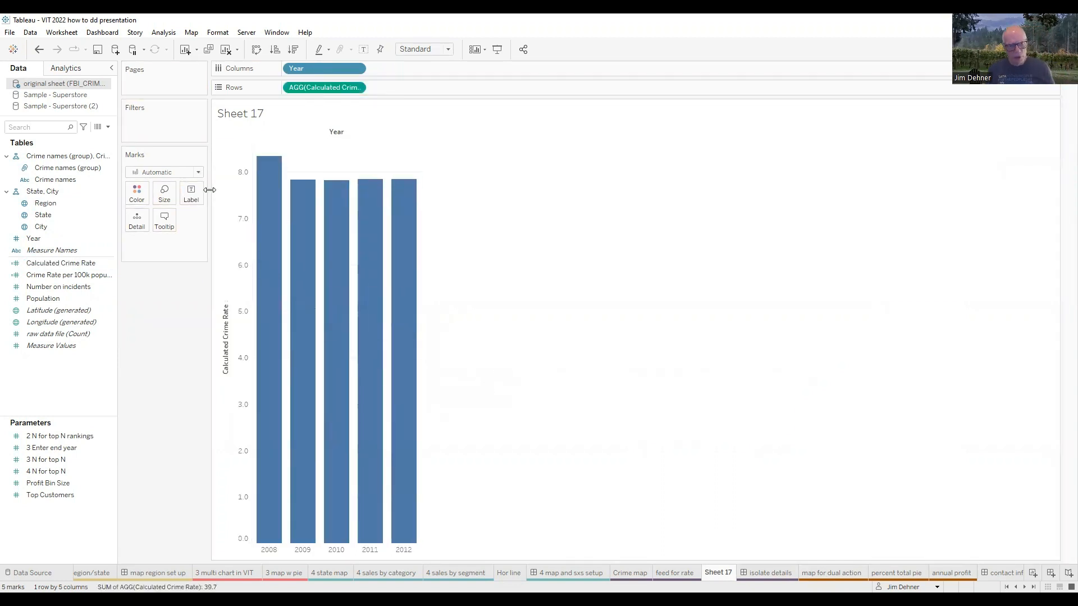
# - Change the crime rate chart's mark type to Line and color the lines by City
pyautogui.click(198, 173)
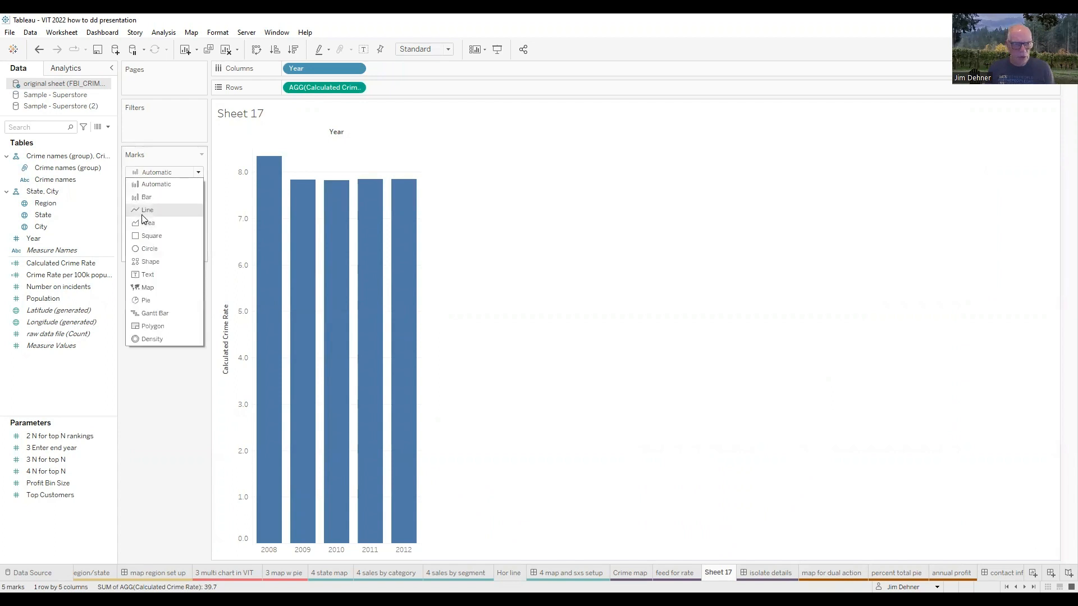
pyautogui.click(143, 211)
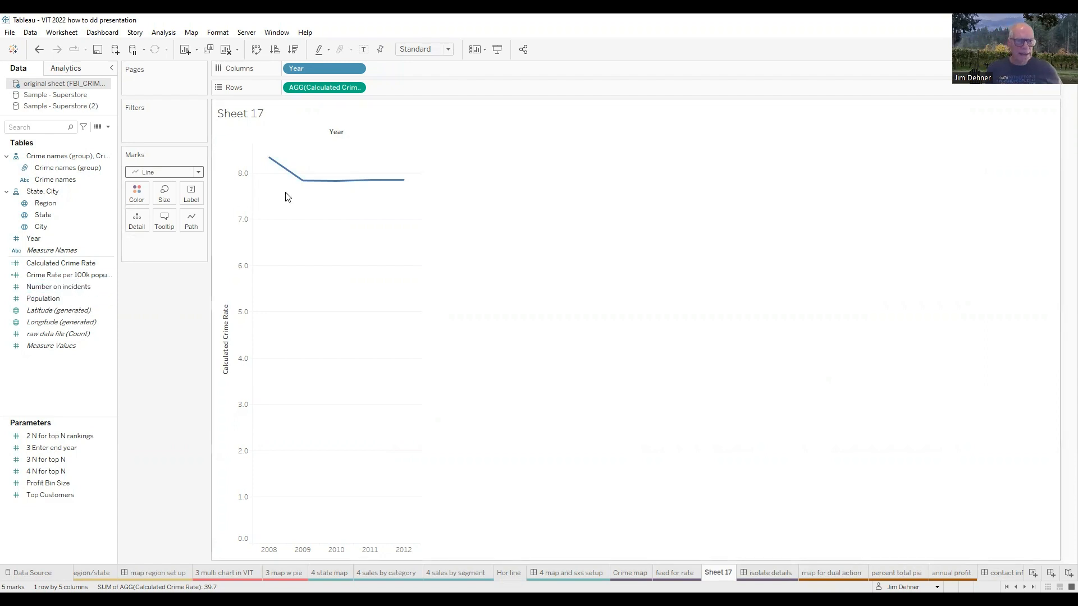
pyautogui.click(37, 228)
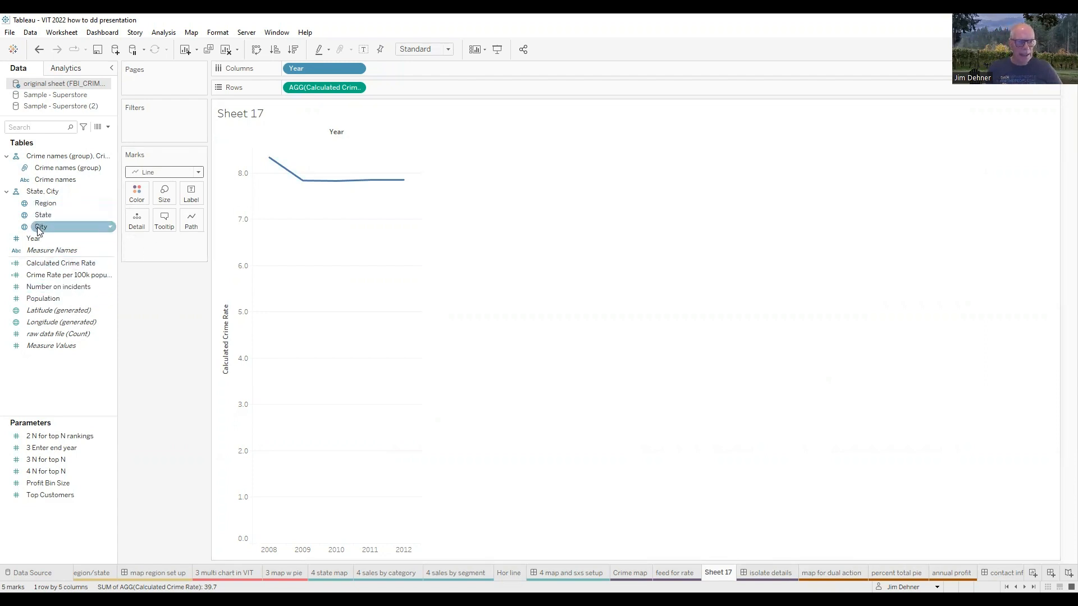
pyautogui.click(43, 227)
pyautogui.moveTo(43, 227); pyautogui.dragTo(141, 197)
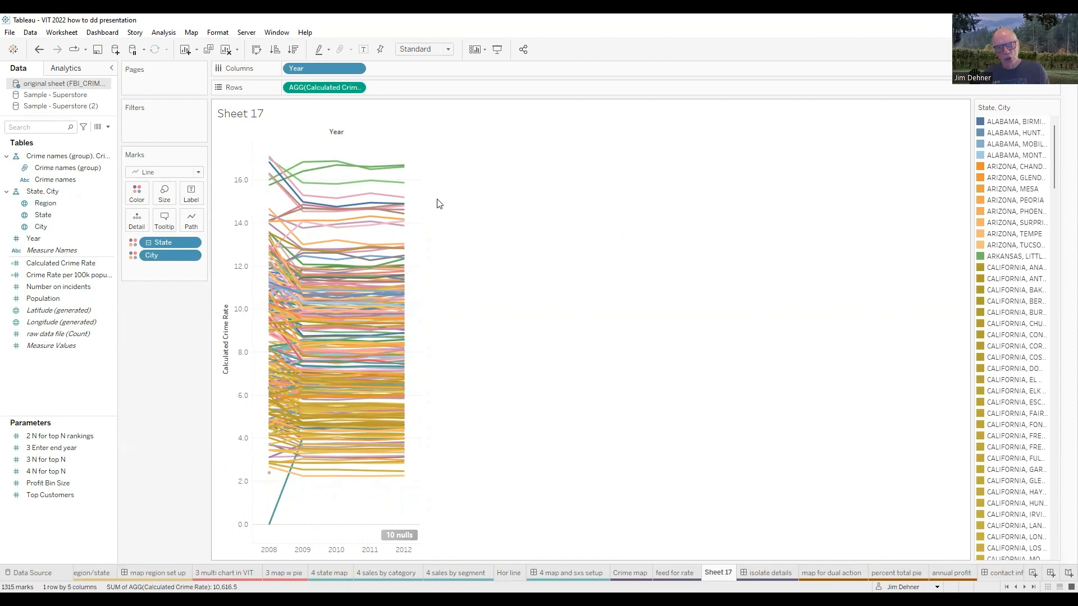
# - Check the tooltips of individual city lines in the crime rate chart
pyautogui.moveTo(306, 164)
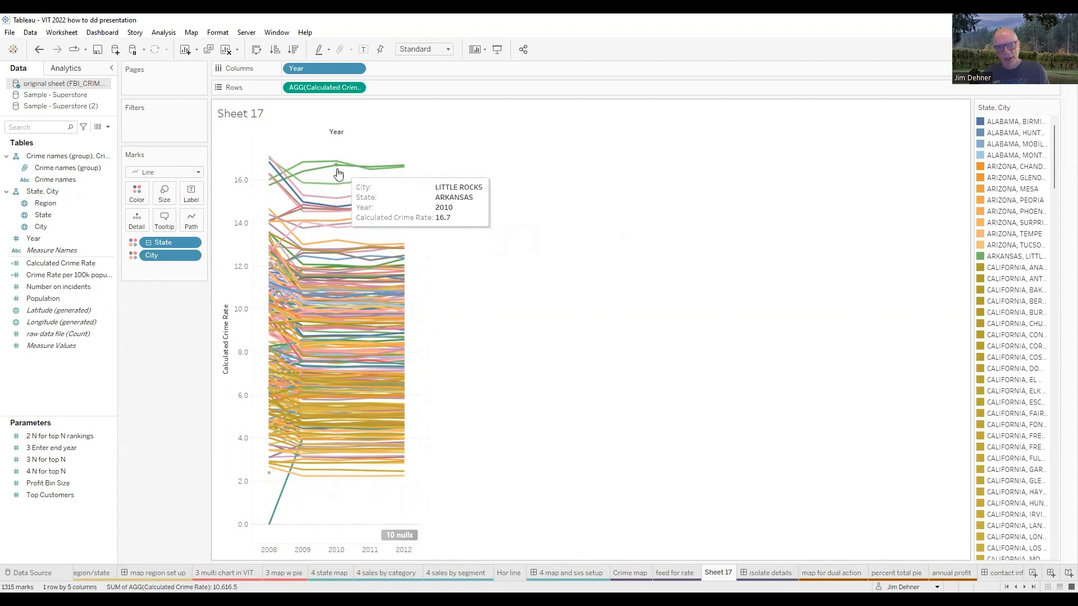
pyautogui.moveTo(340, 187)
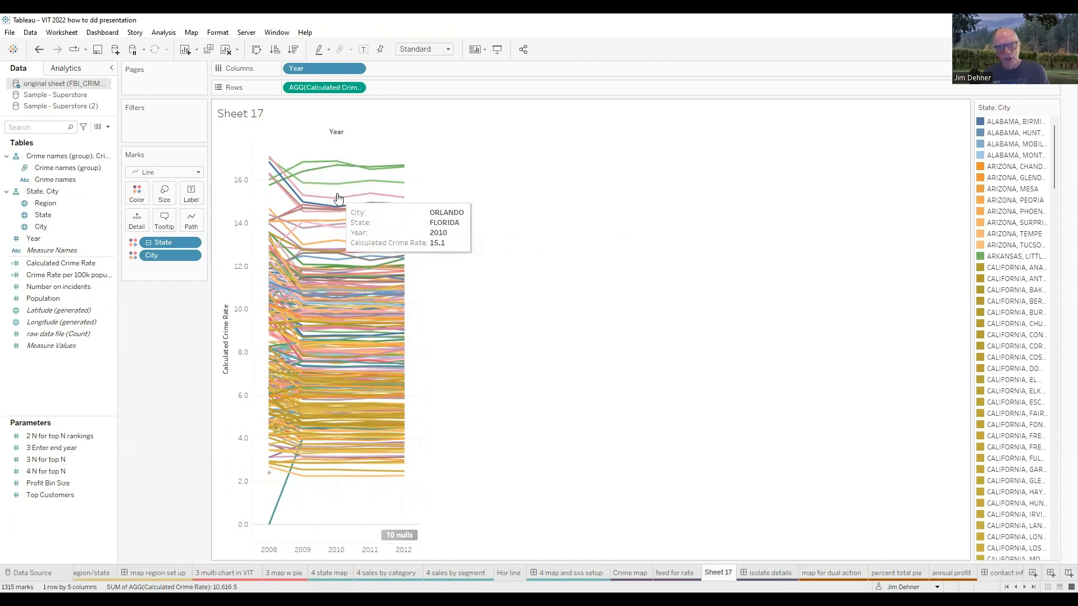
pyautogui.moveTo(363, 204)
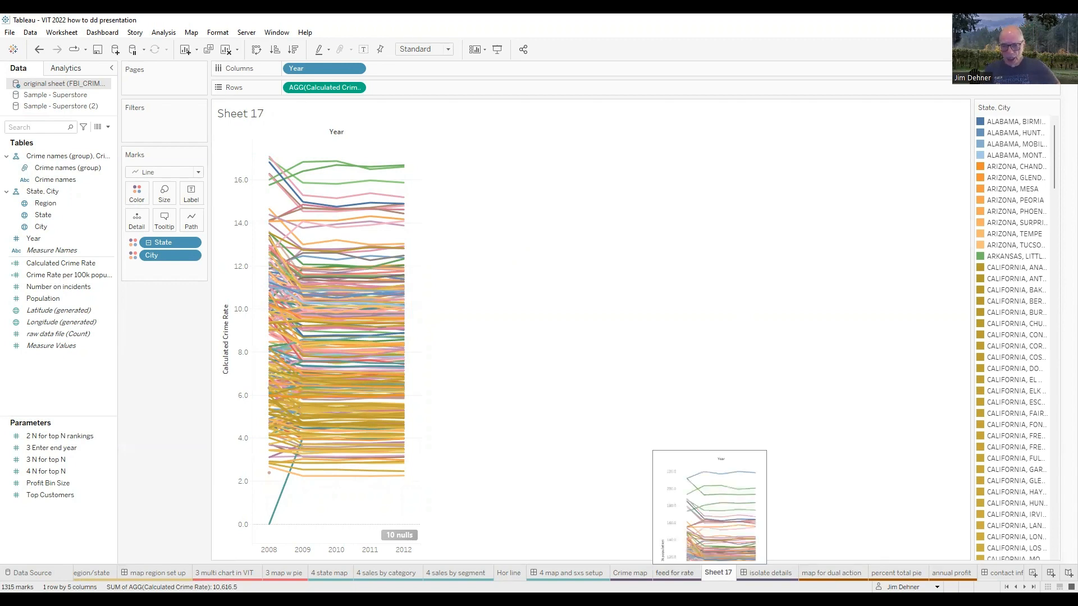
# - Review the "Crime map" tooltip's embedded "feed for rate" sheet code and its <City> filter, including where sheets are inserted
pyautogui.click(630, 572)
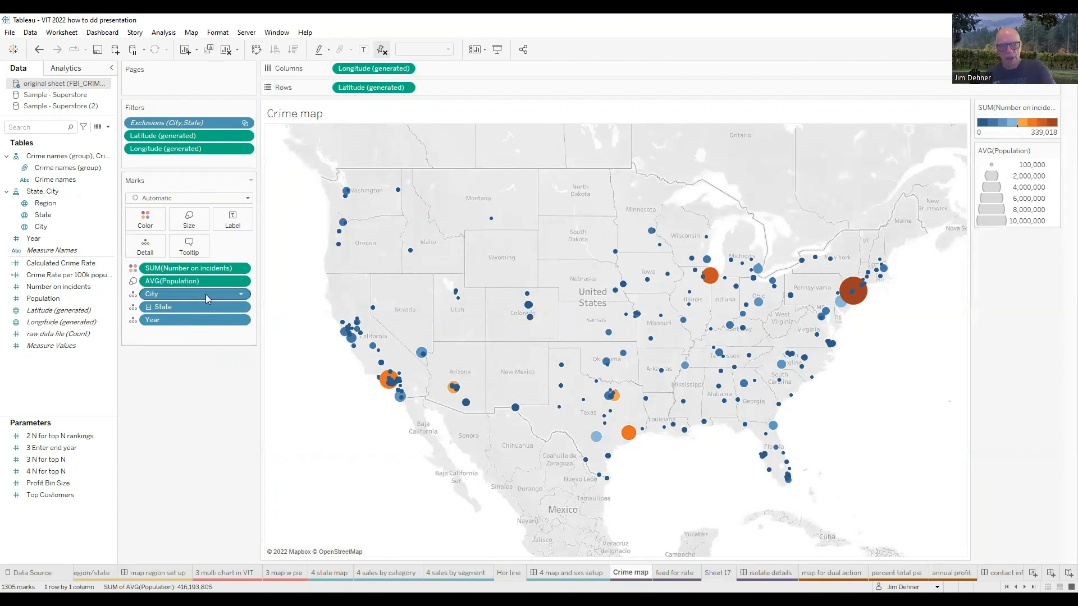
pyautogui.click(190, 245)
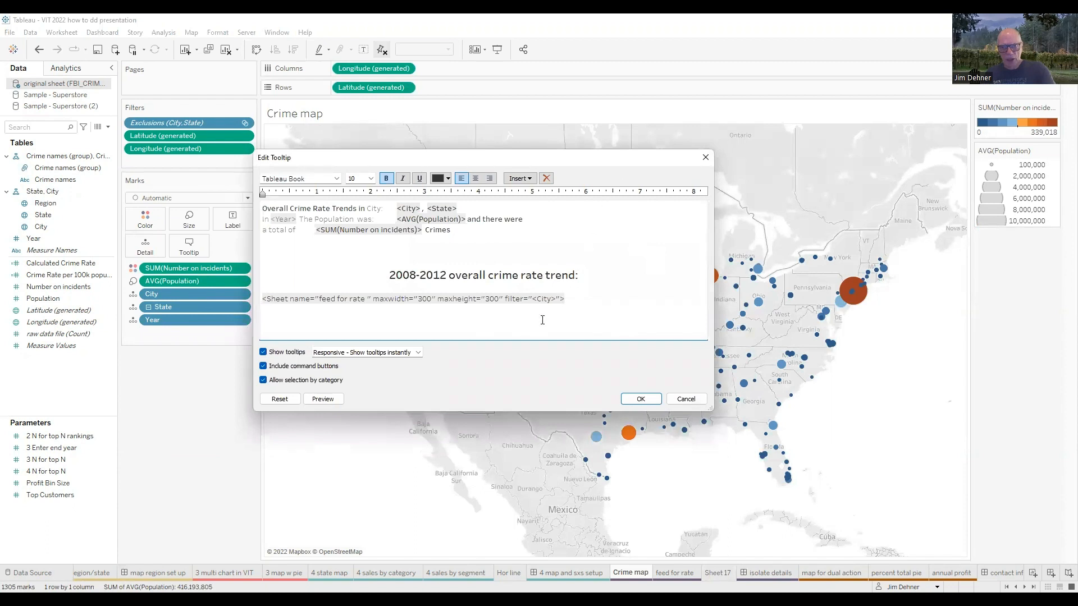
pyautogui.click(533, 181)
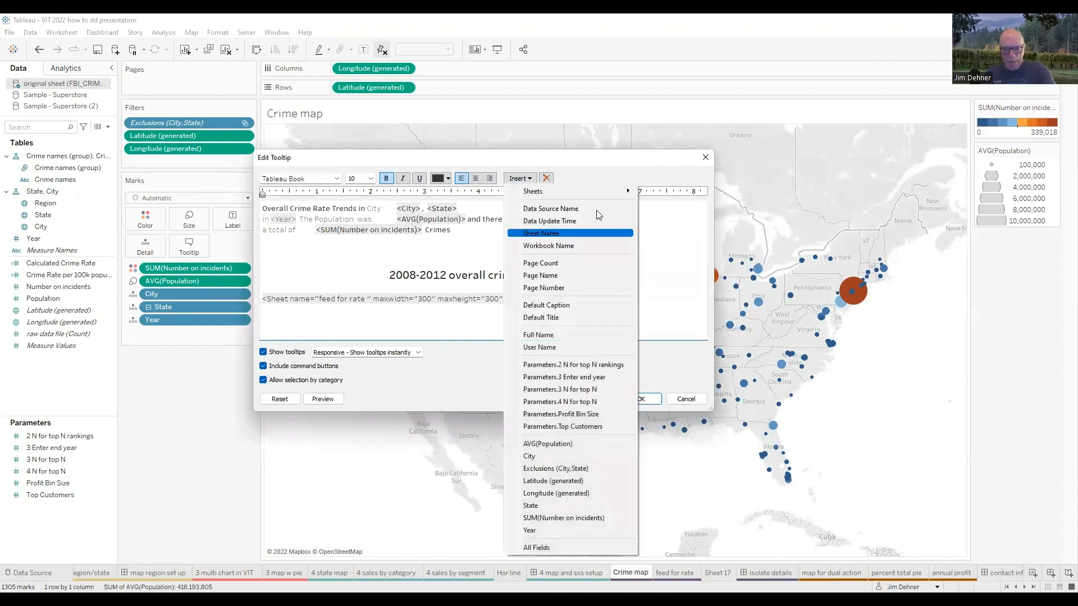
pyautogui.moveTo(596, 194)
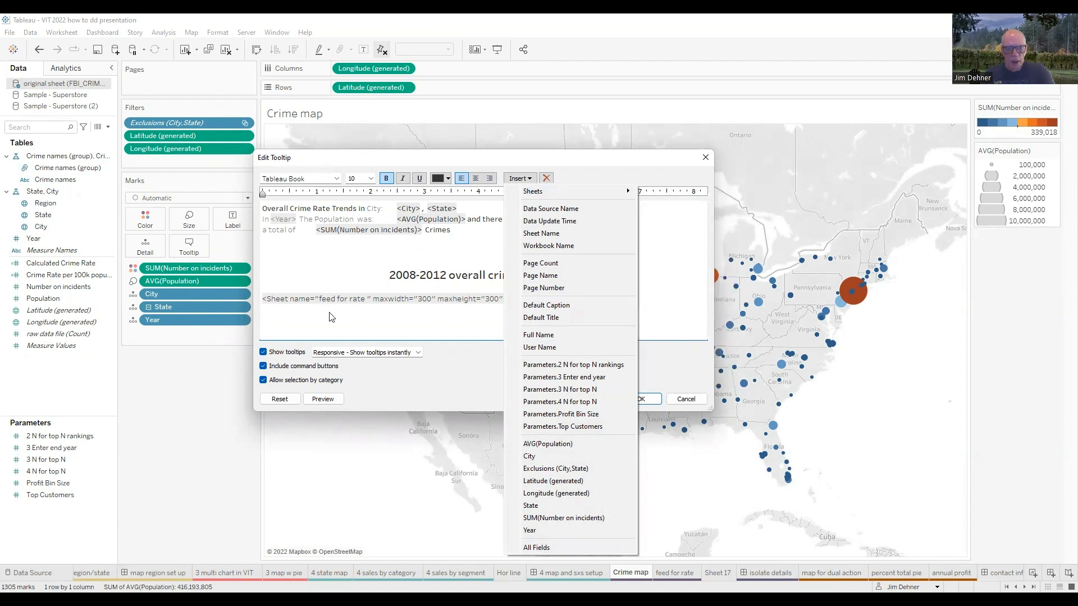
pyautogui.click(441, 302)
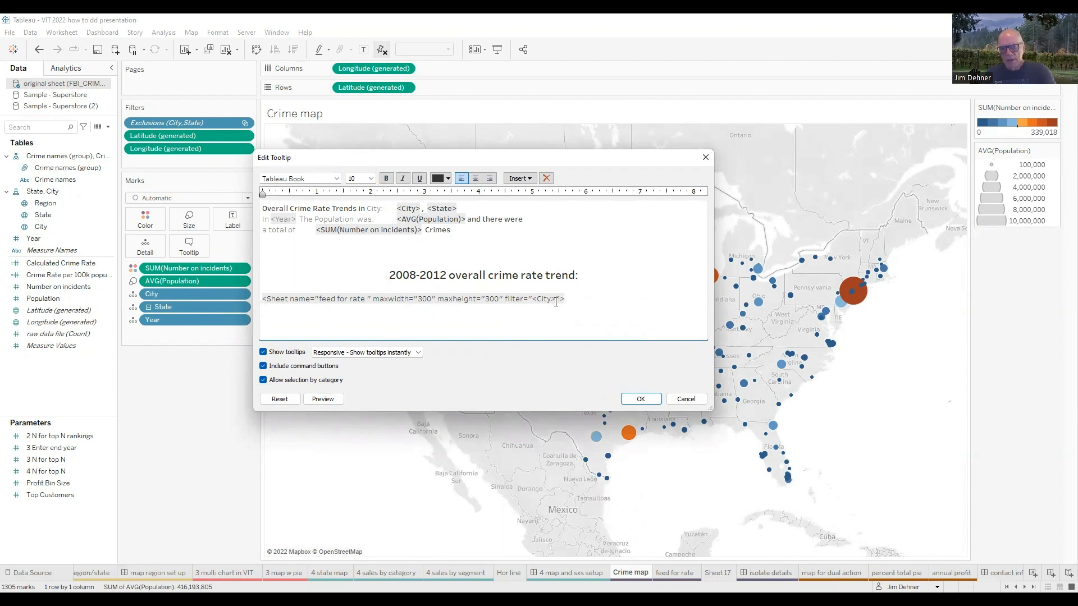
pyautogui.moveTo(556, 302); pyautogui.dragTo(532, 299)
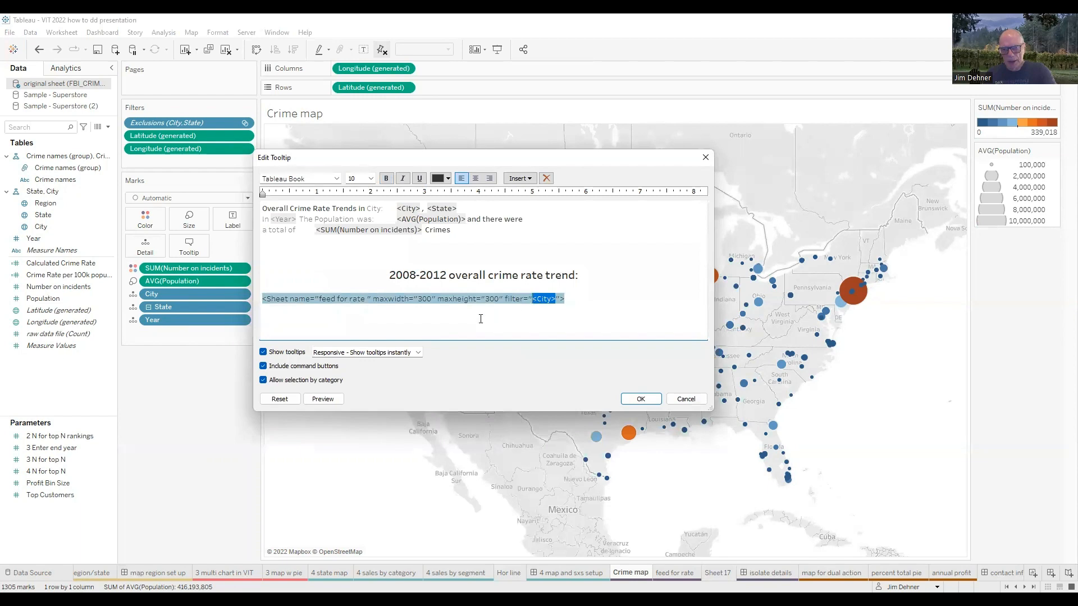
pyautogui.click(641, 398)
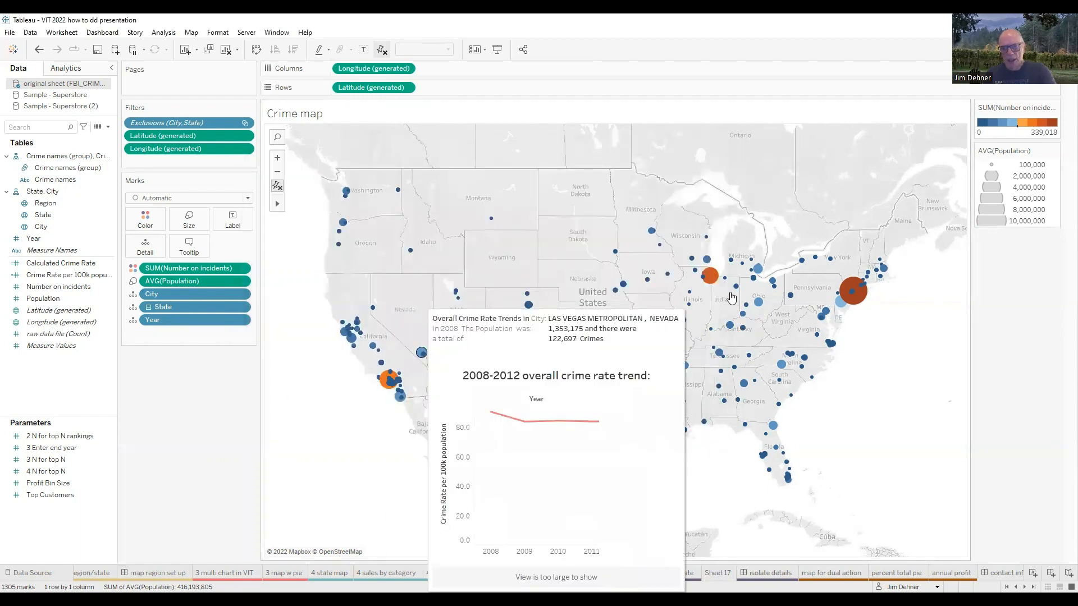
# - Compare the city trend tooltips on "Crime map" with the full "feed for rate" line chart
pyautogui.moveTo(712, 278)
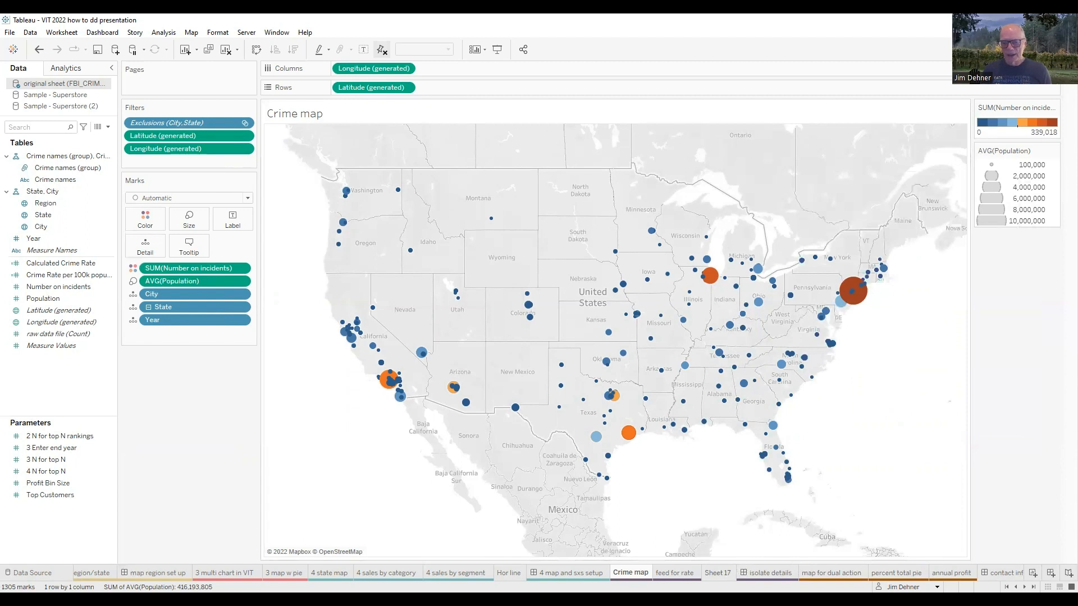
pyautogui.click(674, 572)
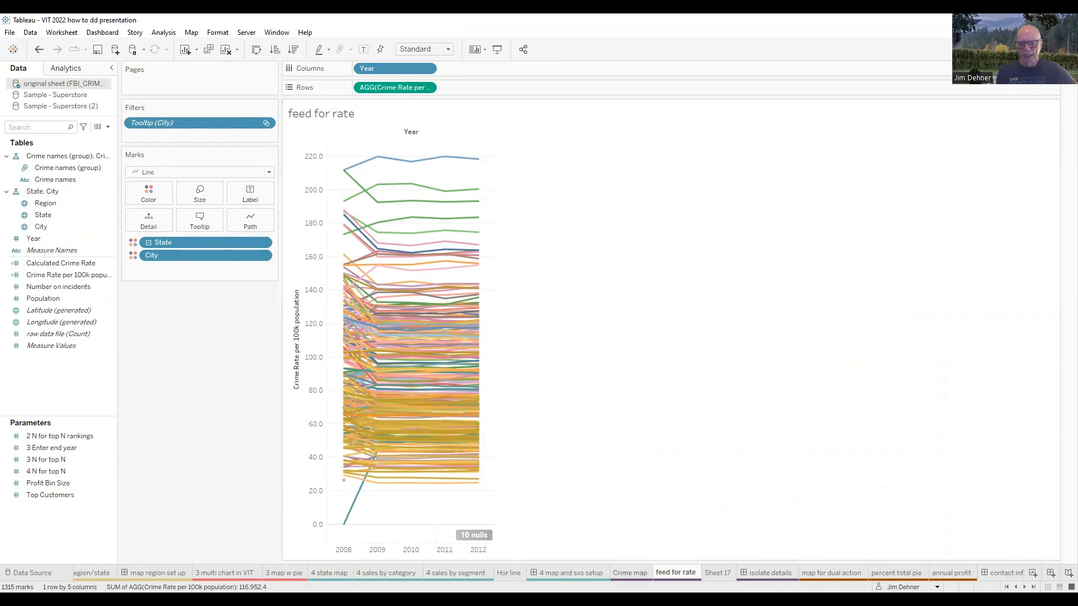
pyautogui.click(630, 573)
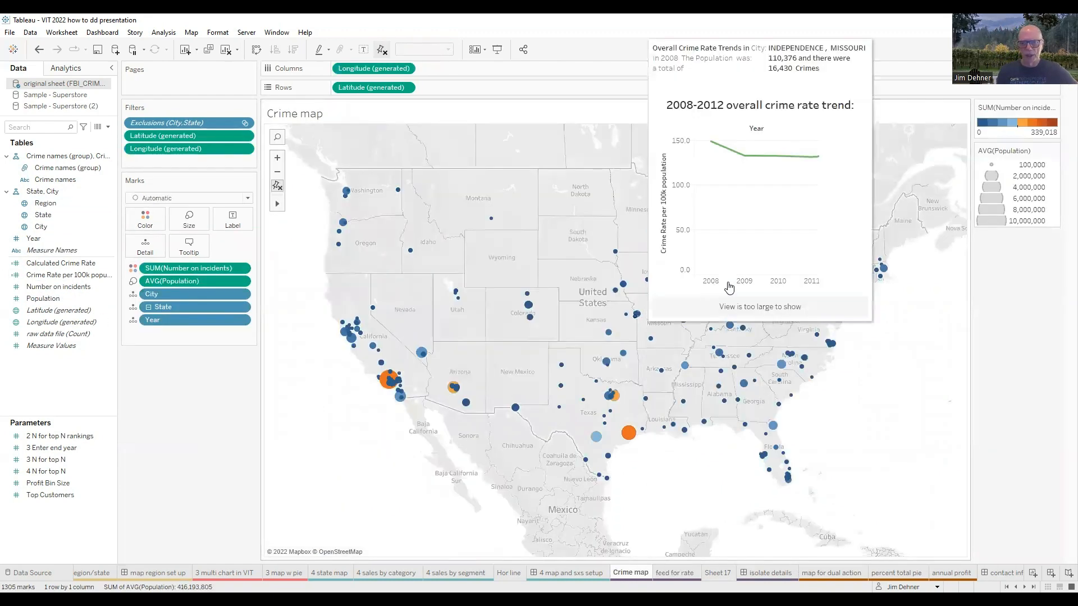
pyautogui.moveTo(712, 280)
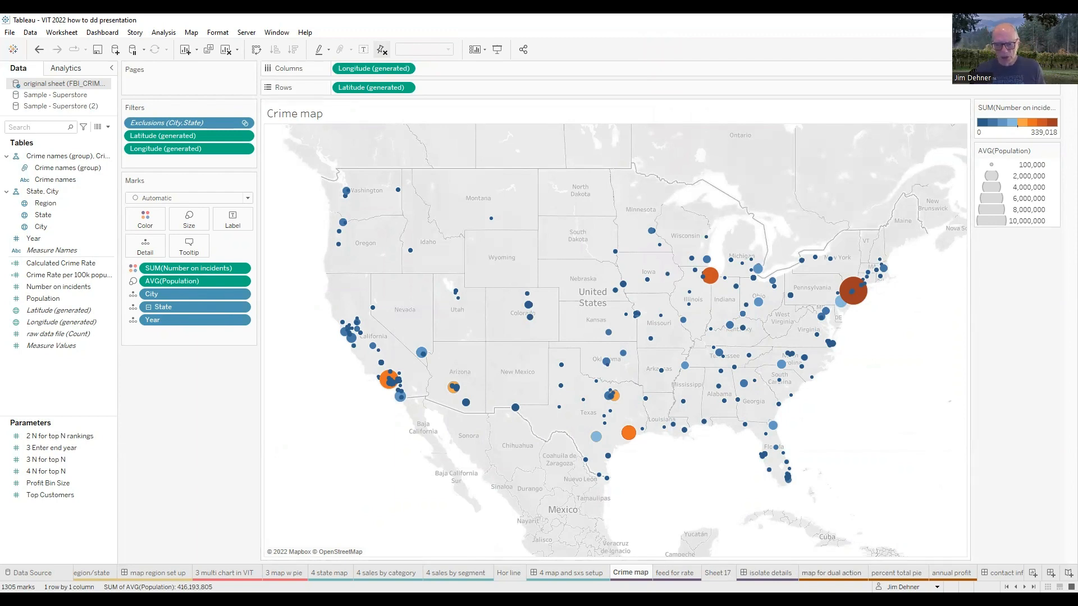
# - On "map for dual action", check California's line chart tooltip and its pie chart tooltip when selected, and clear the selection
pyautogui.click(832, 573)
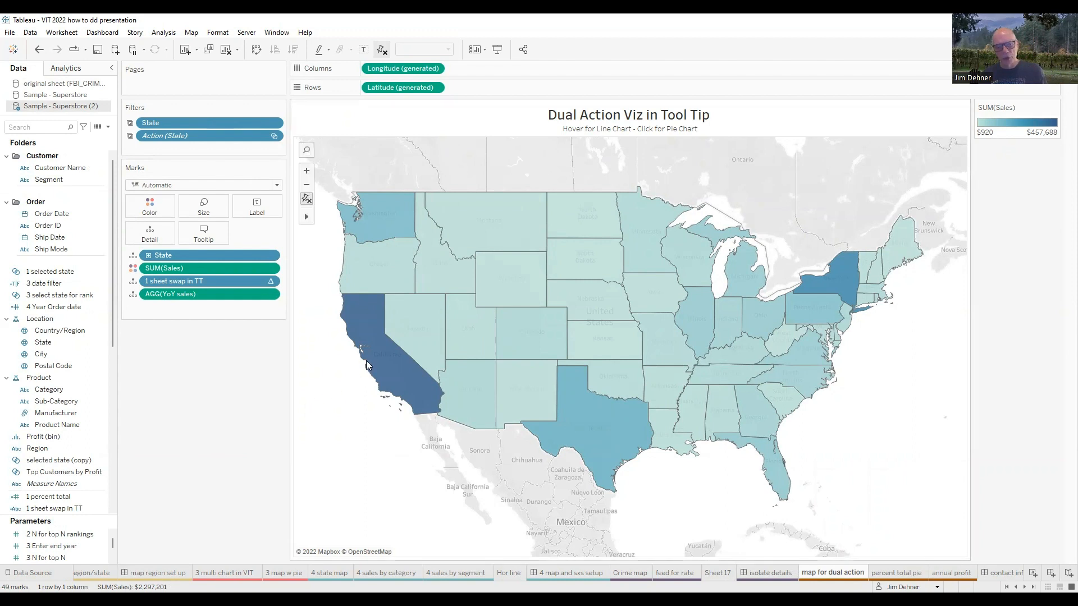
pyautogui.moveTo(377, 356)
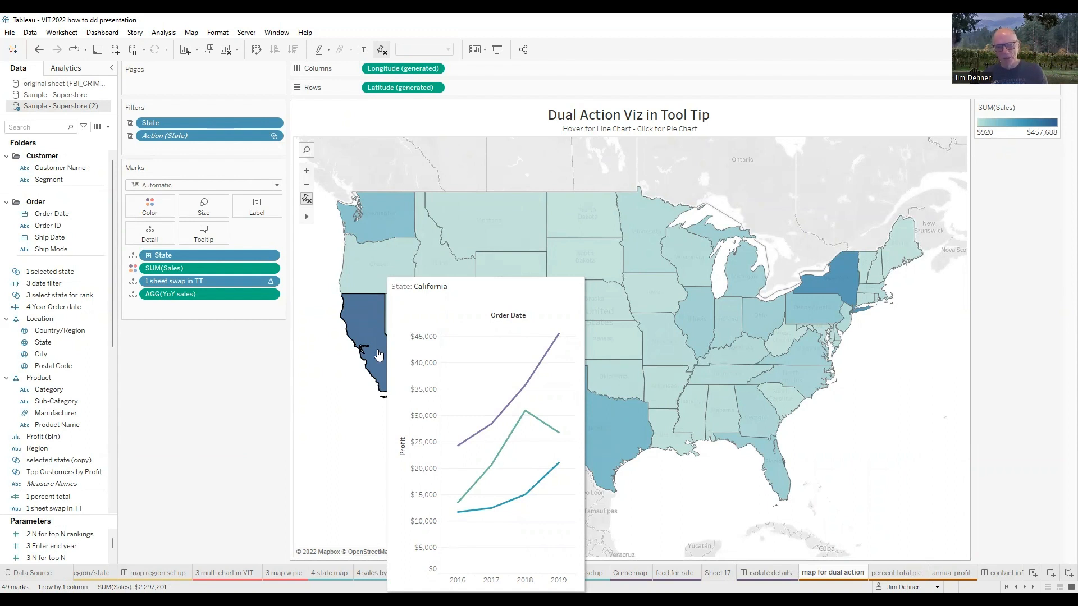
pyautogui.click(378, 353)
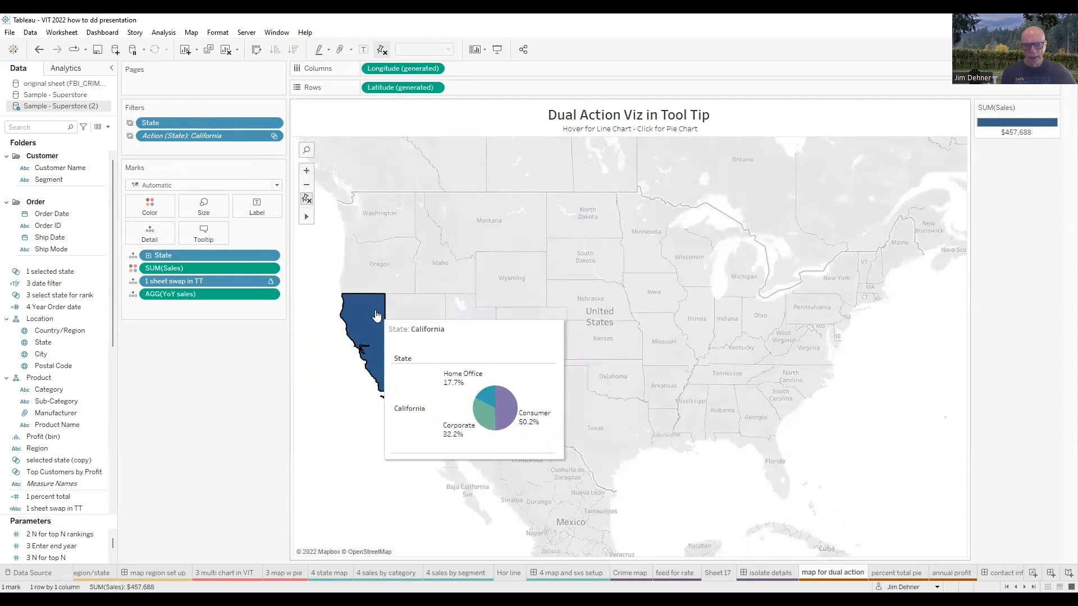
pyautogui.click(377, 336)
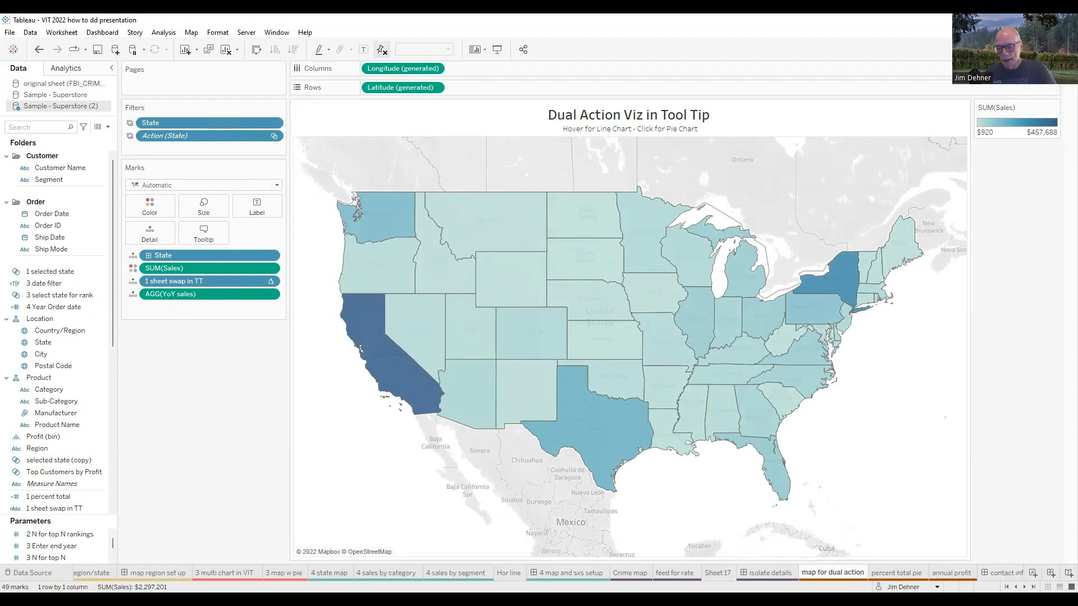
# - On "annual profit", search the data fields for "1" and review the definition of the "1 selected state" set
pyautogui.click(1024, 587)
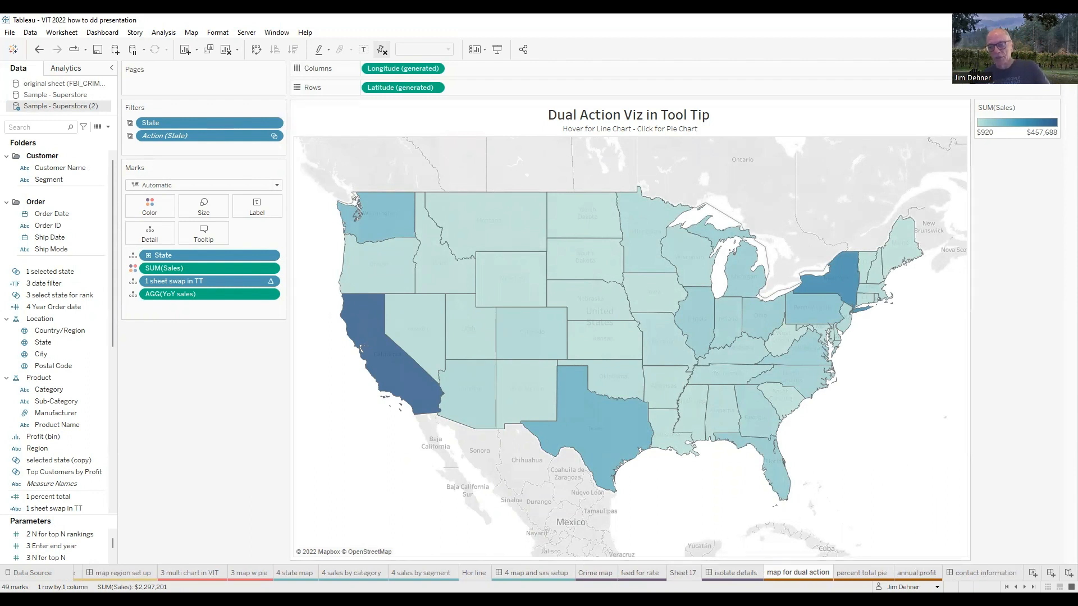
pyautogui.click(916, 573)
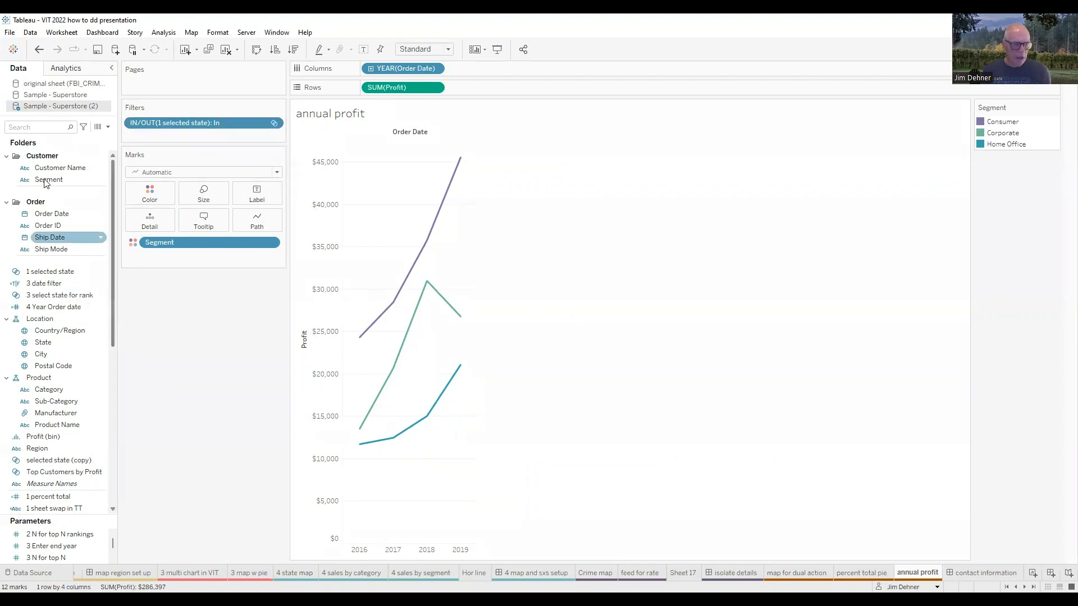
pyautogui.click(23, 128)
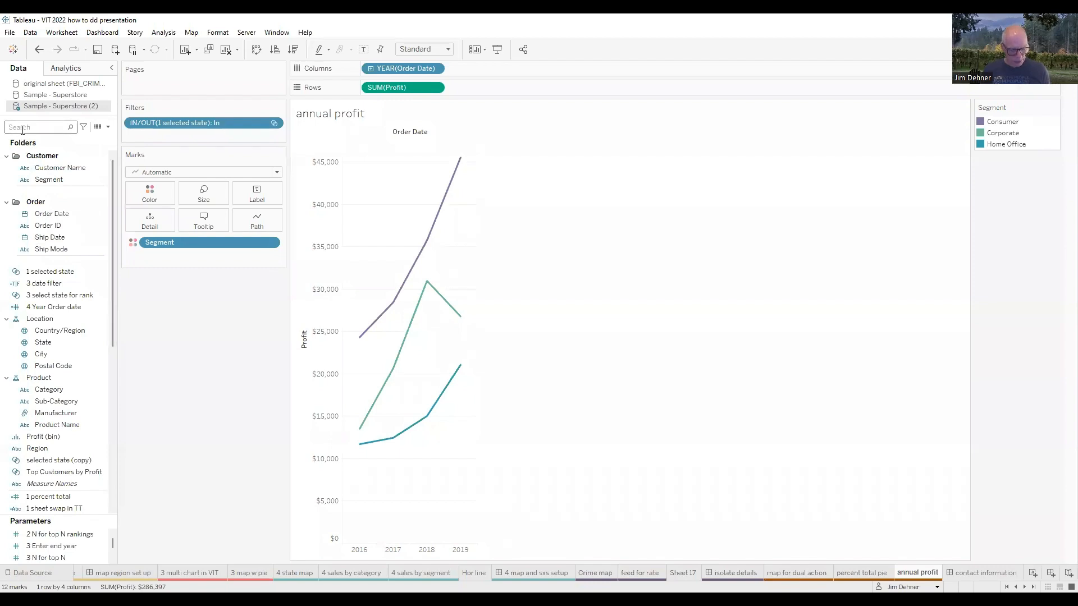
pyautogui.write('1')
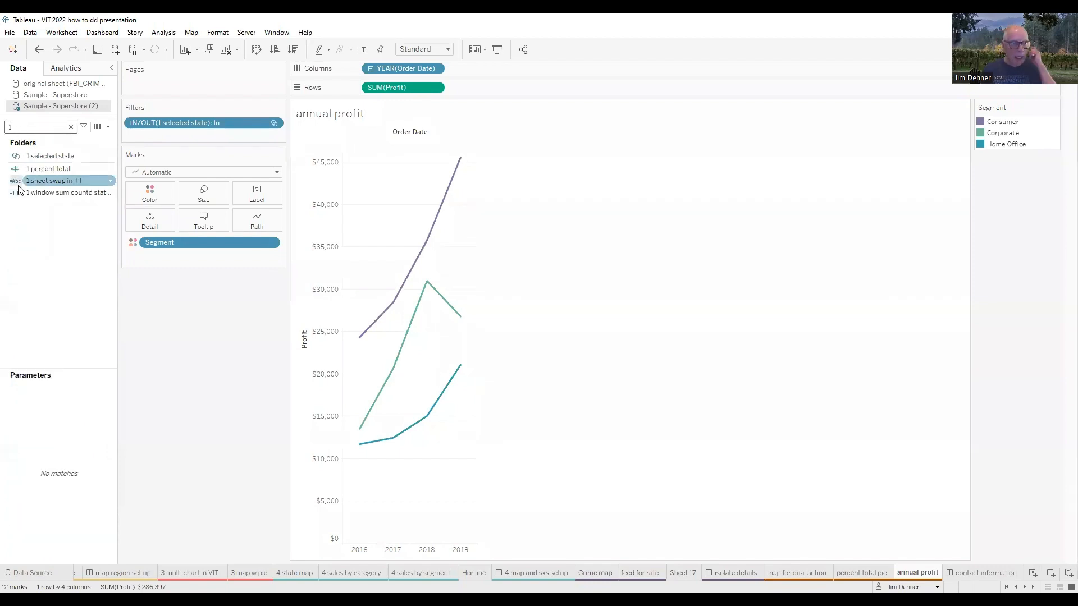
pyautogui.rightClick(55, 156)
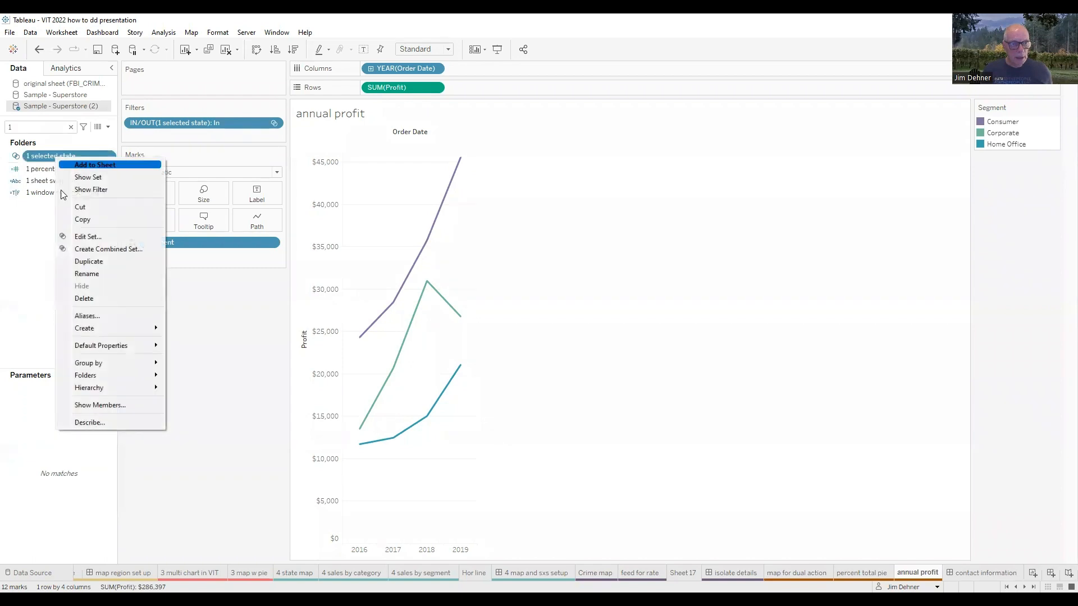
pyautogui.click(79, 237)
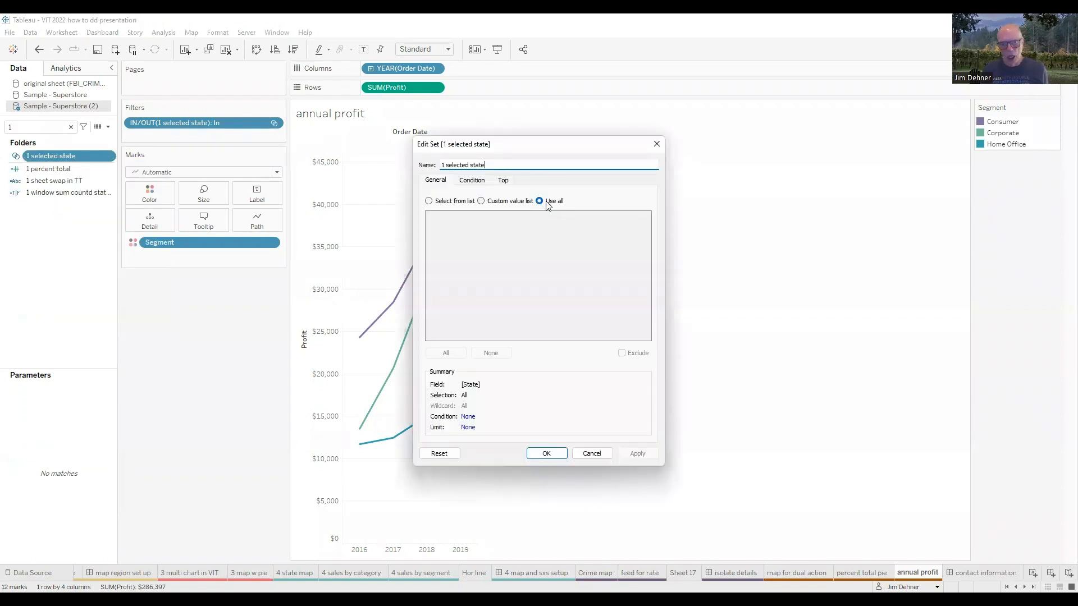
pyautogui.click(656, 145)
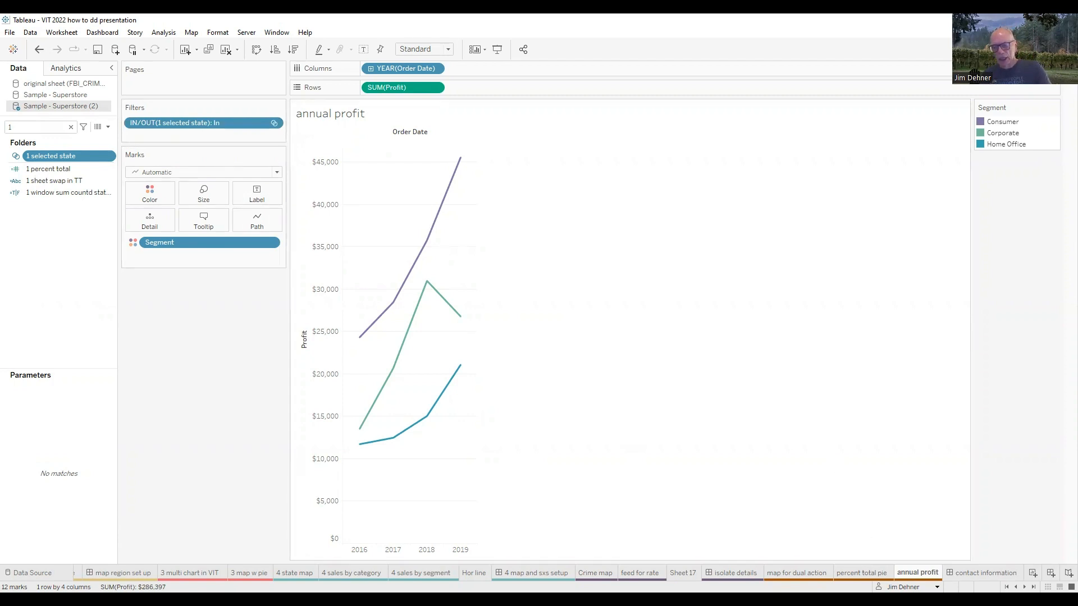
# - View the "percent total pie" sheet and review the "map for dual action" tooltip's <AGG(1 sheet swap in TT)> field
pyautogui.click(860, 573)
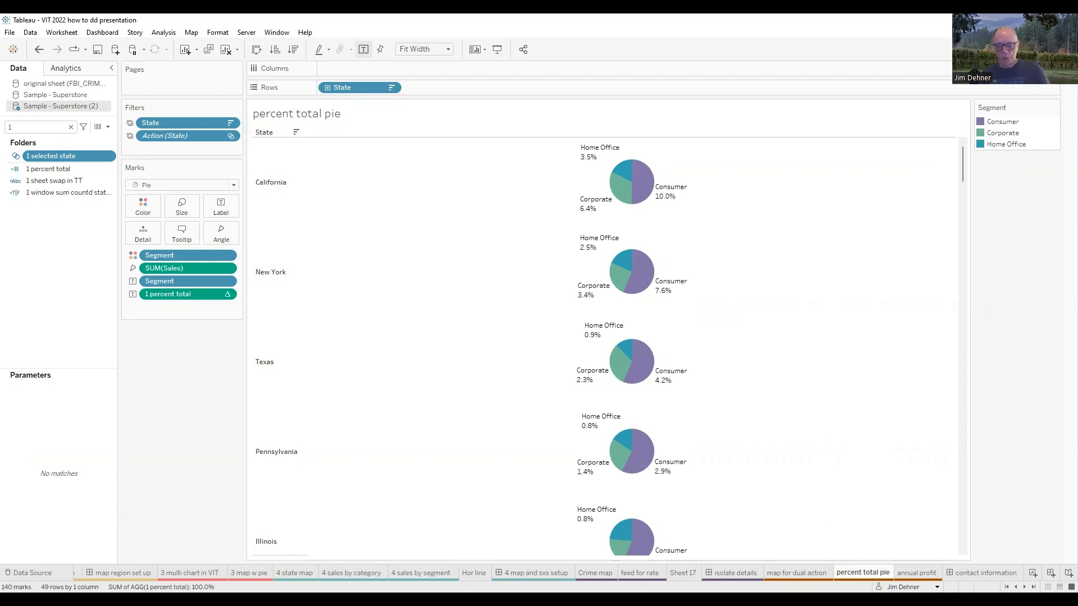
pyautogui.click(792, 573)
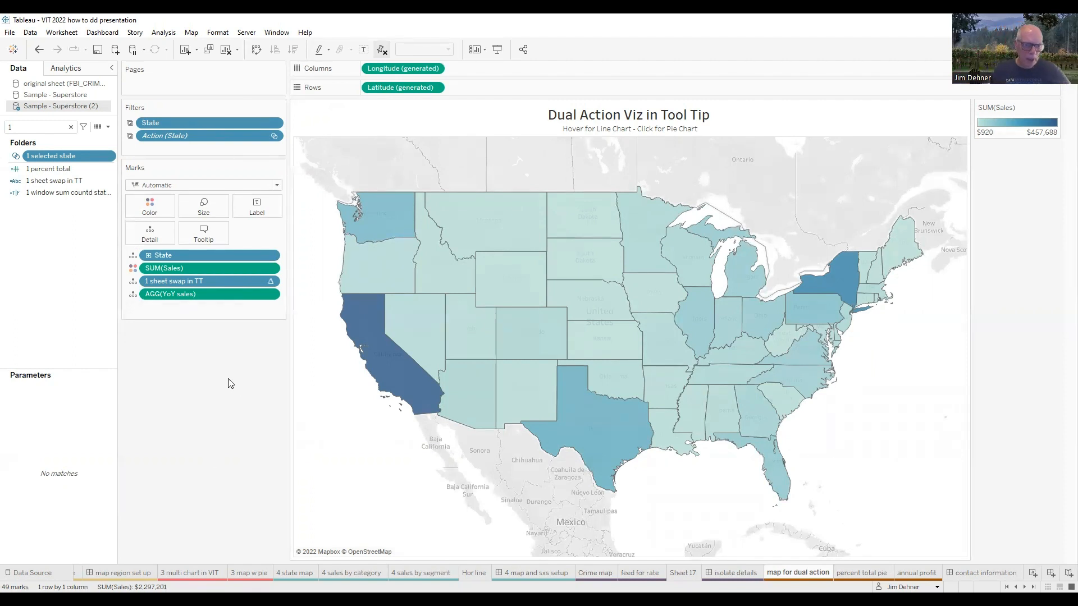
pyautogui.click(205, 232)
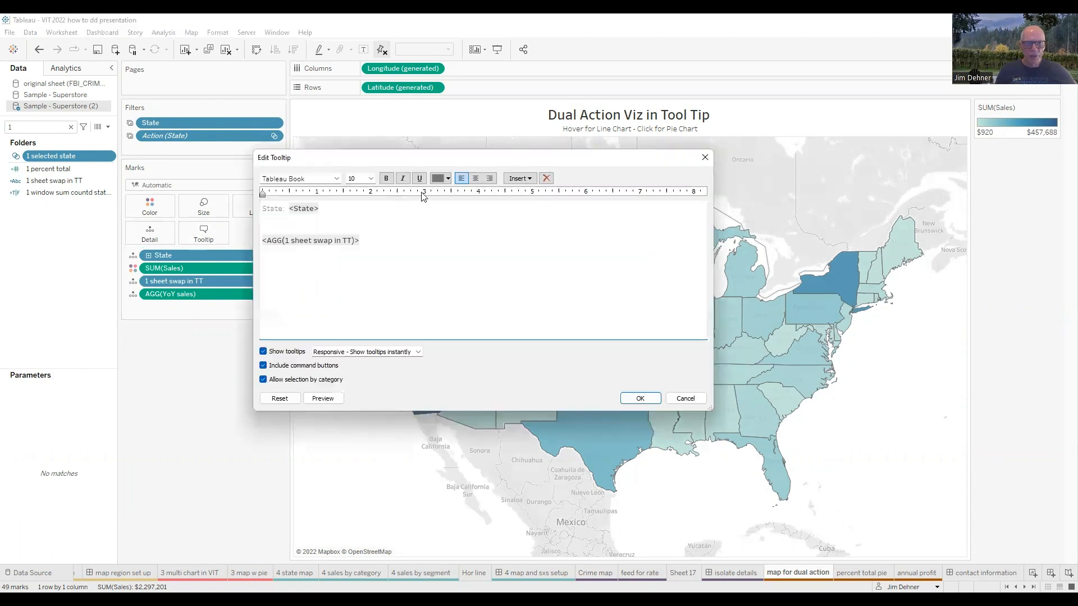
pyautogui.moveTo(433, 162); pyautogui.dragTo(662, 215)
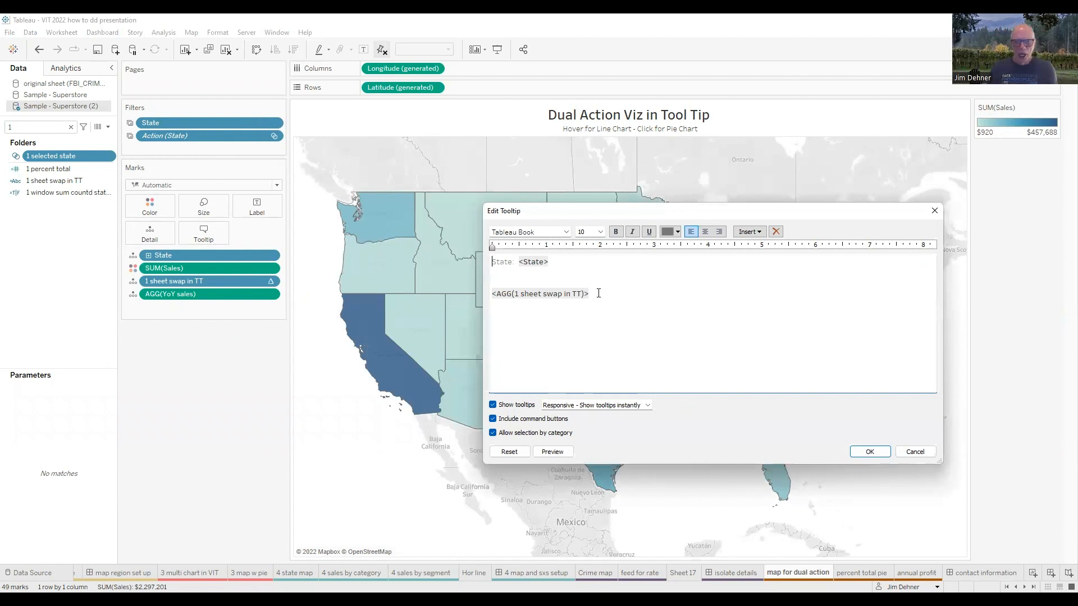
pyautogui.moveTo(592, 294); pyautogui.dragTo(491, 293)
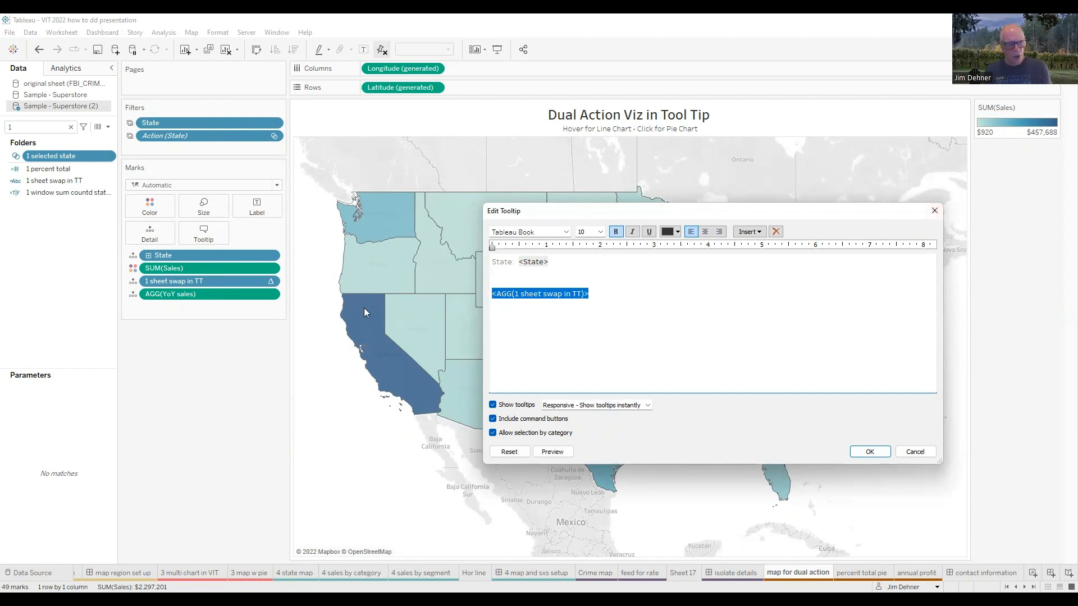
pyautogui.click(934, 212)
# - Examine the "1 sheet swap in TT" calculation, including the sheet code for "percent total pie" and "annual profit" in its CASE statement
pyautogui.rightClick(54, 183)
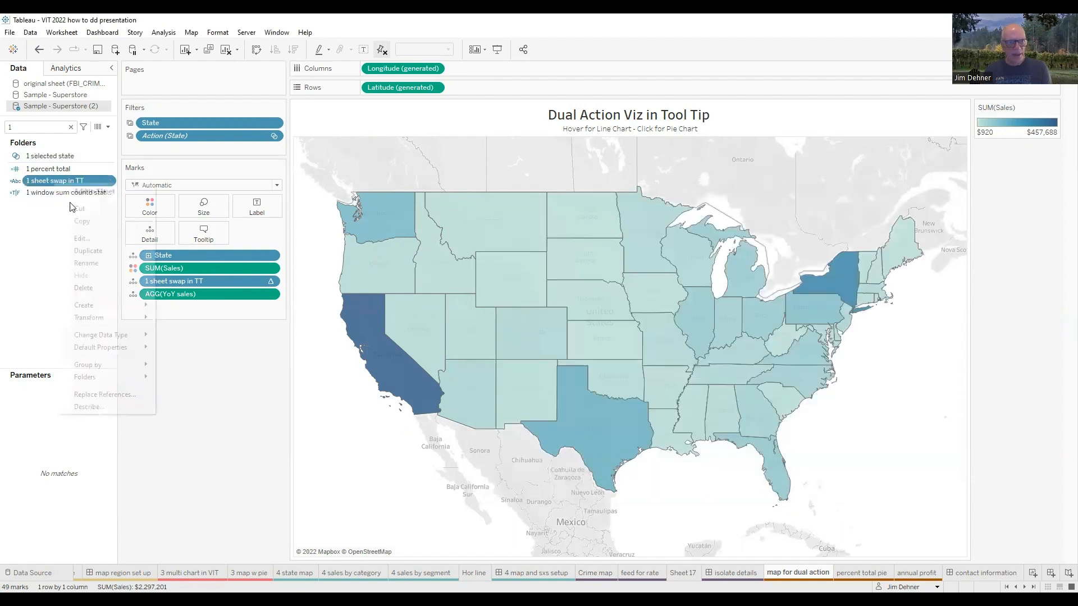
pyautogui.click(86, 238)
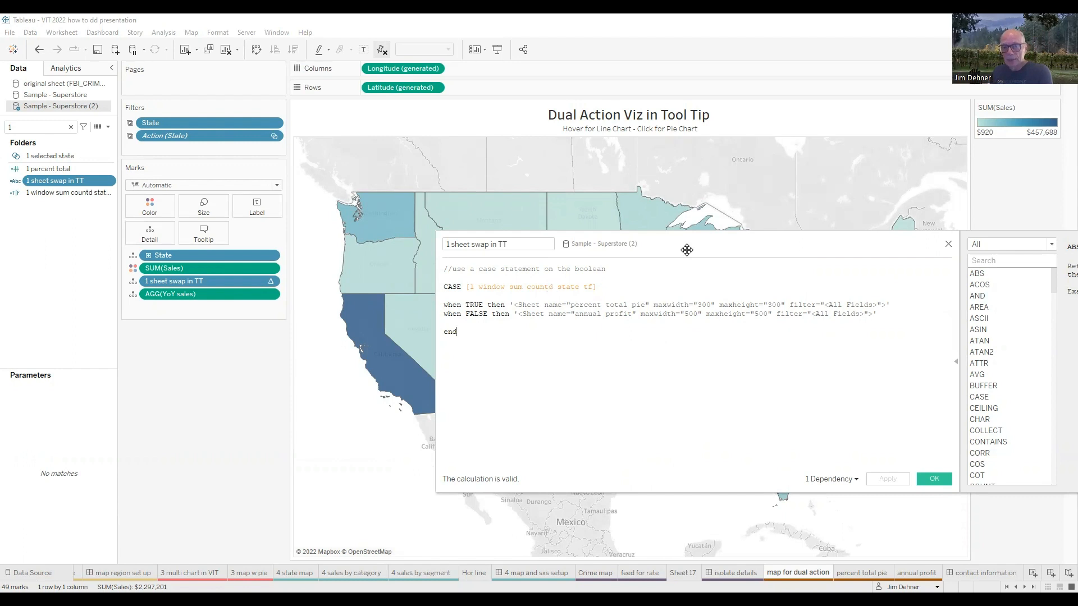
pyautogui.moveTo(617, 254); pyautogui.dragTo(594, 236)
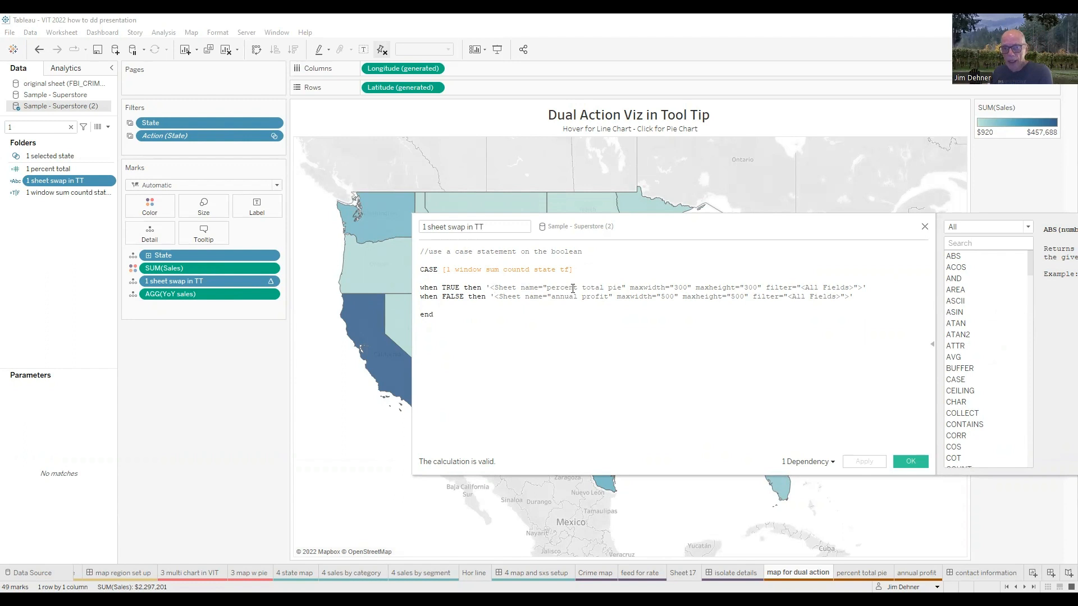
pyautogui.moveTo(626, 287); pyautogui.dragTo(544, 288)
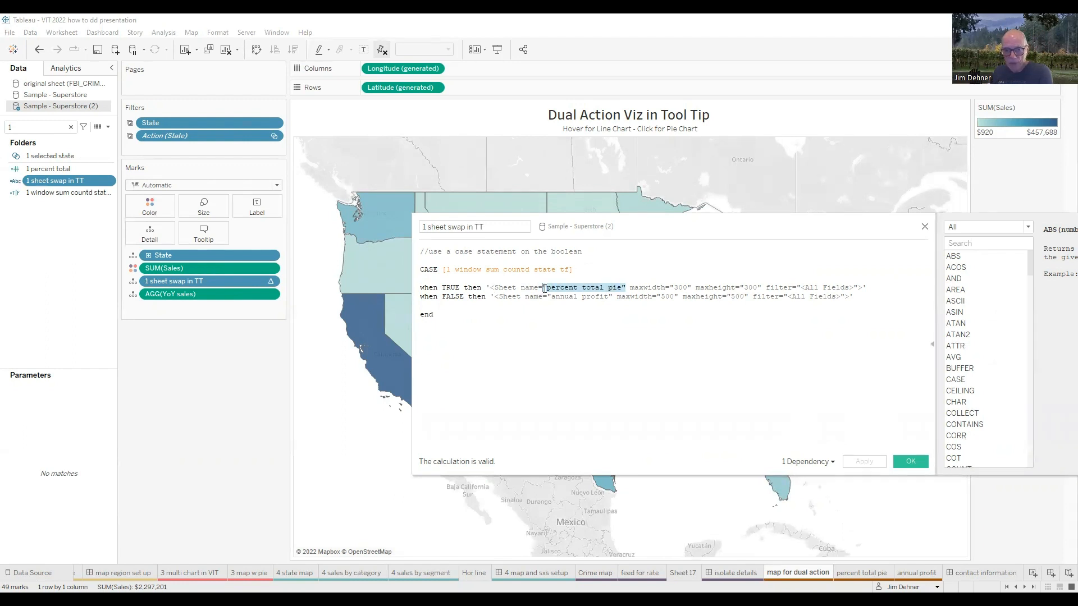
pyautogui.click(589, 360)
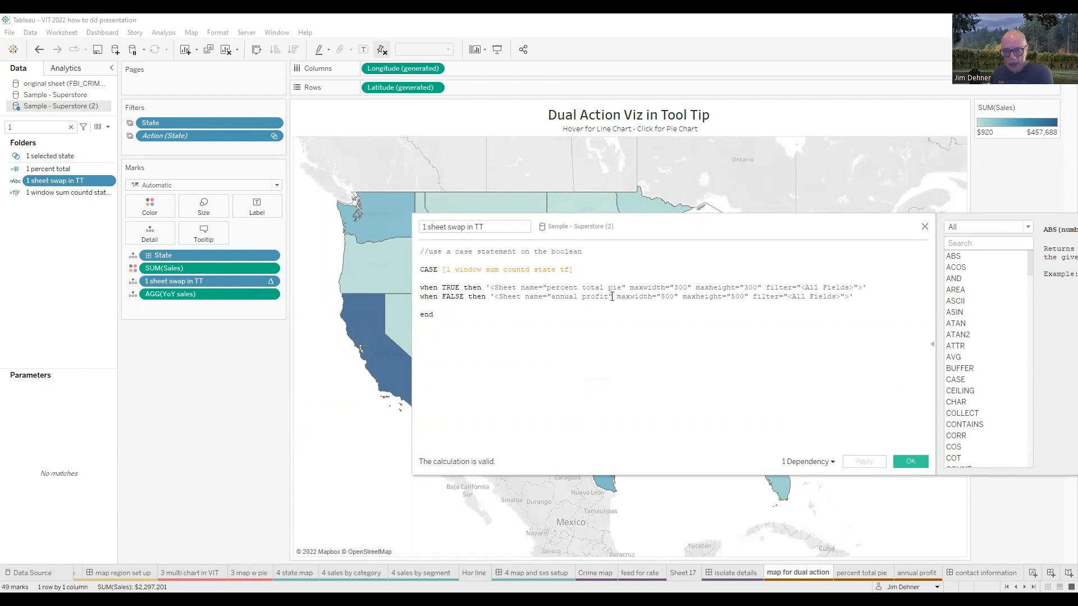
pyautogui.moveTo(611, 296); pyautogui.dragTo(549, 301)
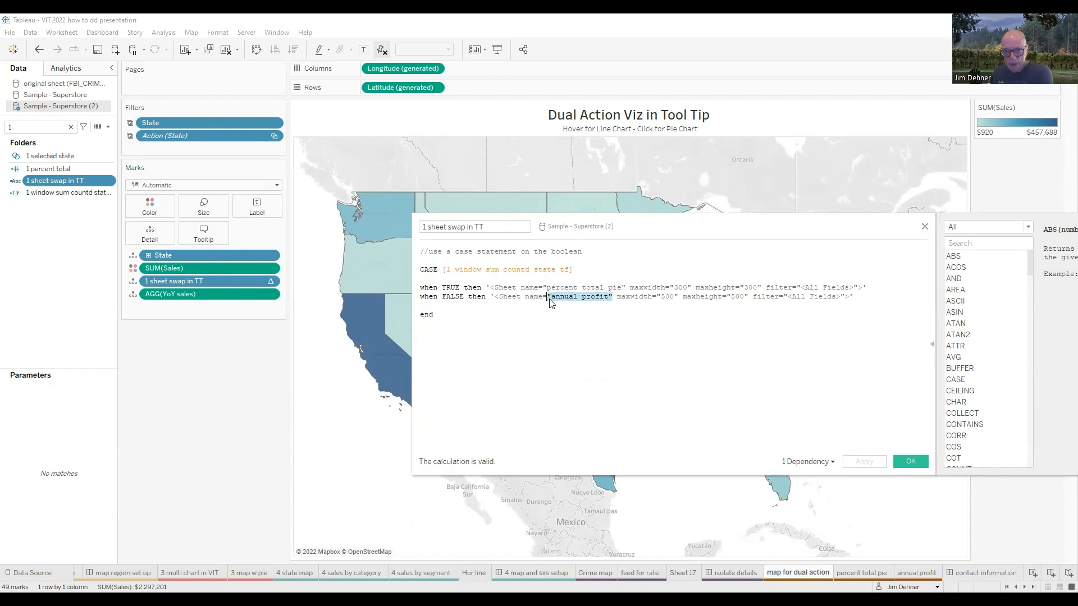
pyautogui.click(585, 370)
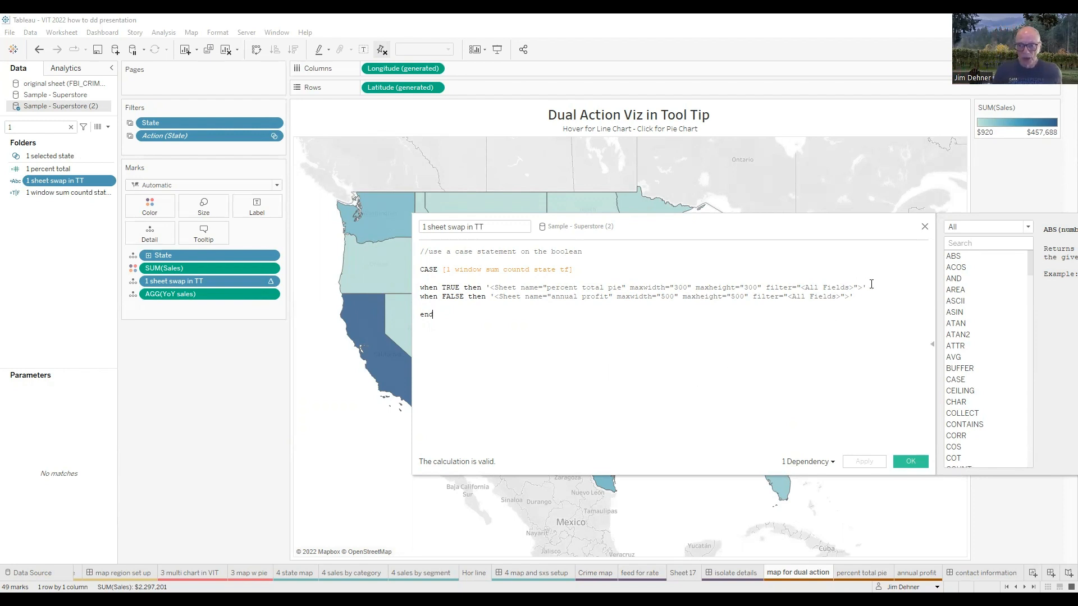
pyautogui.moveTo(866, 285); pyautogui.dragTo(487, 287)
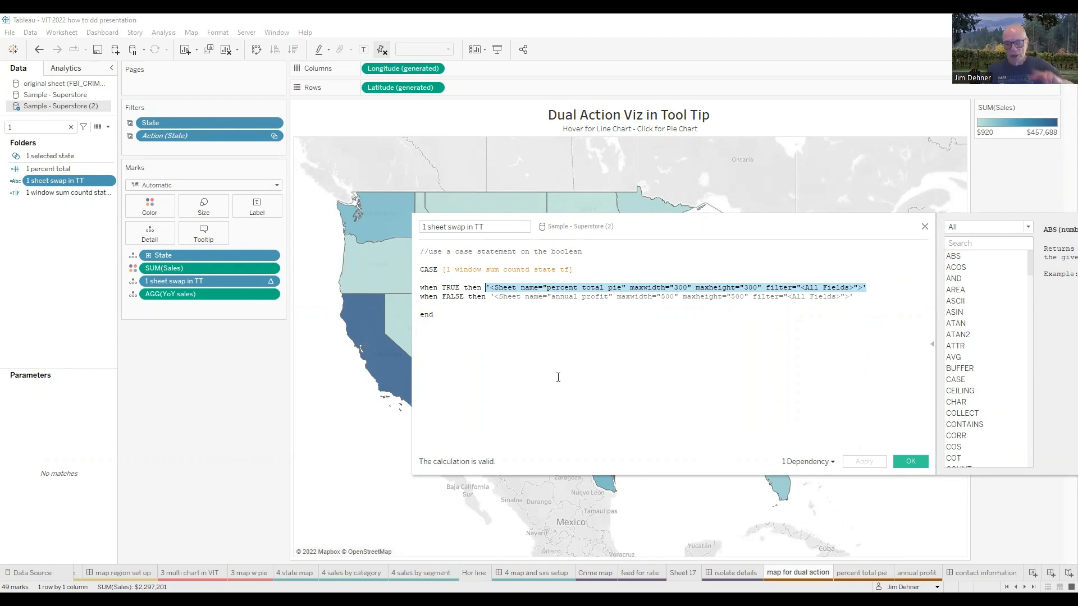
pyautogui.click(924, 227)
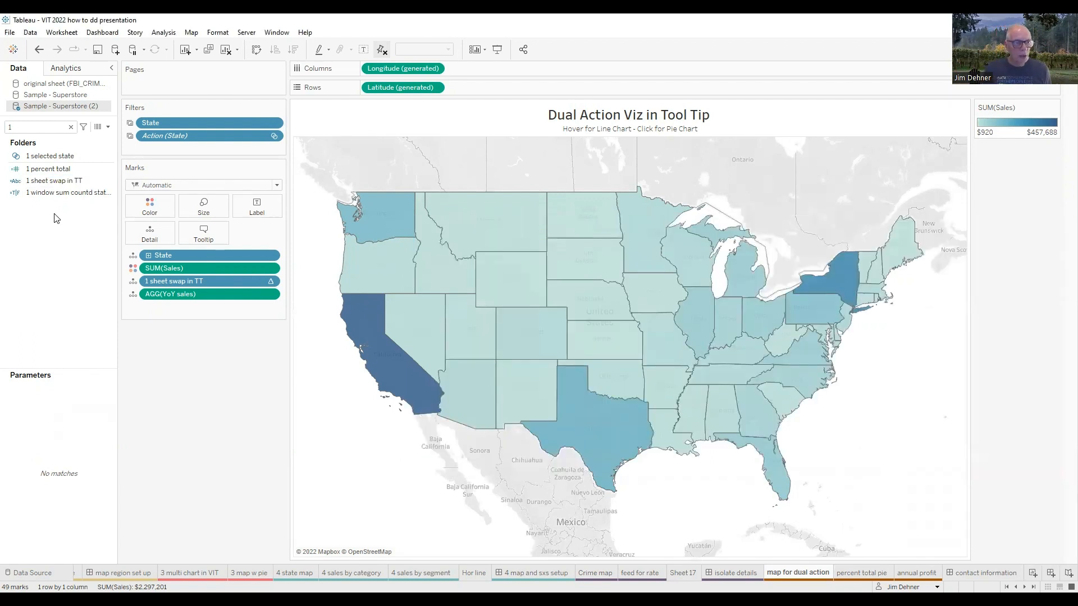
# - Review the "1 window sum countd state tf" calculation, enlarging its formula text for reading
pyautogui.click(60, 191)
pyautogui.rightClick(60, 191)
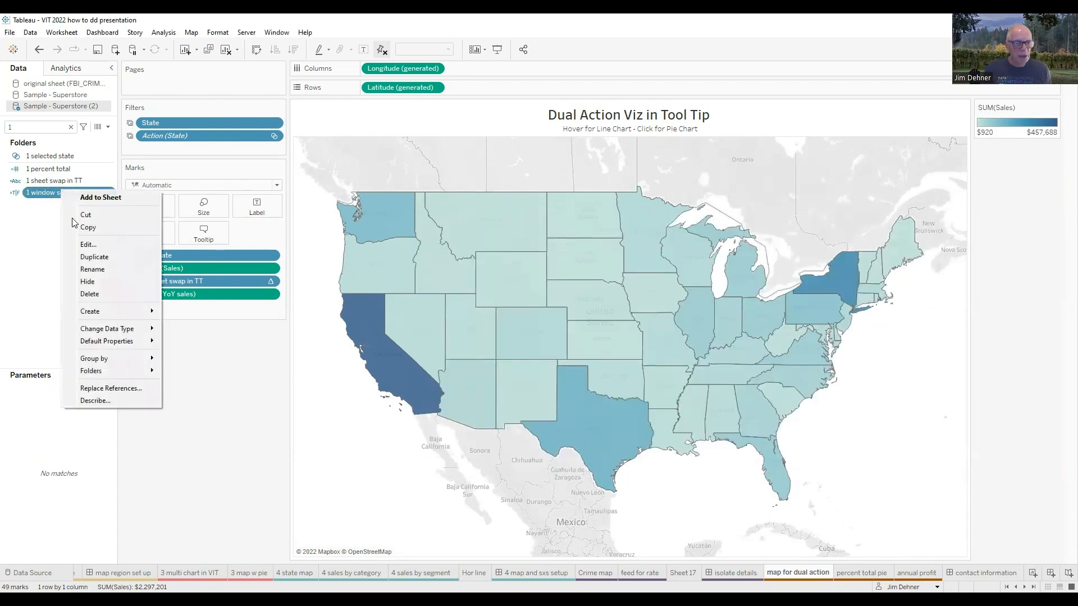
pyautogui.click(82, 247)
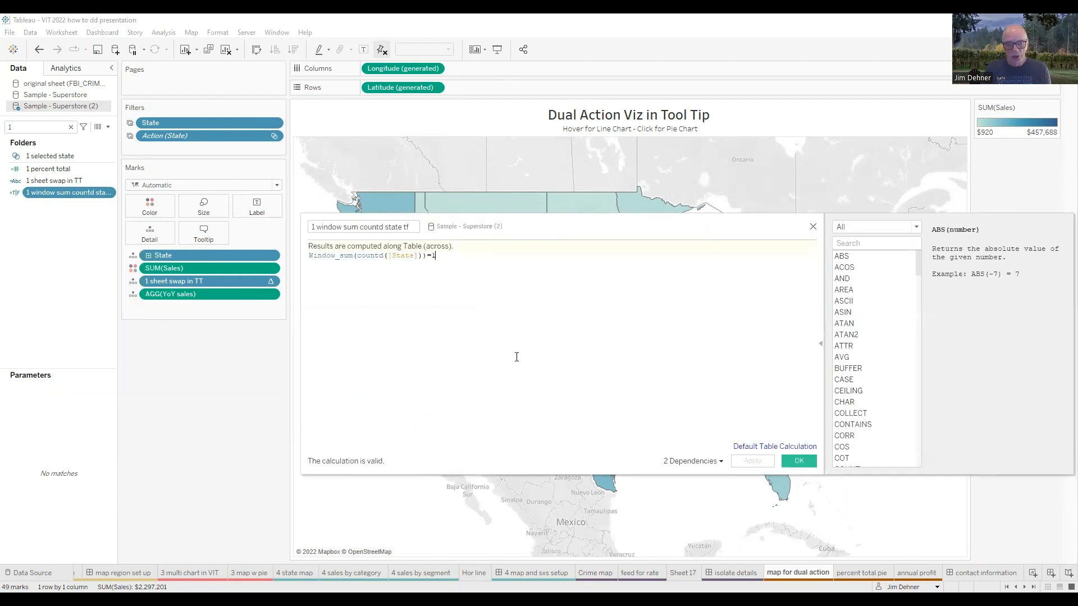
pyautogui.scroll(5, 517, 357)
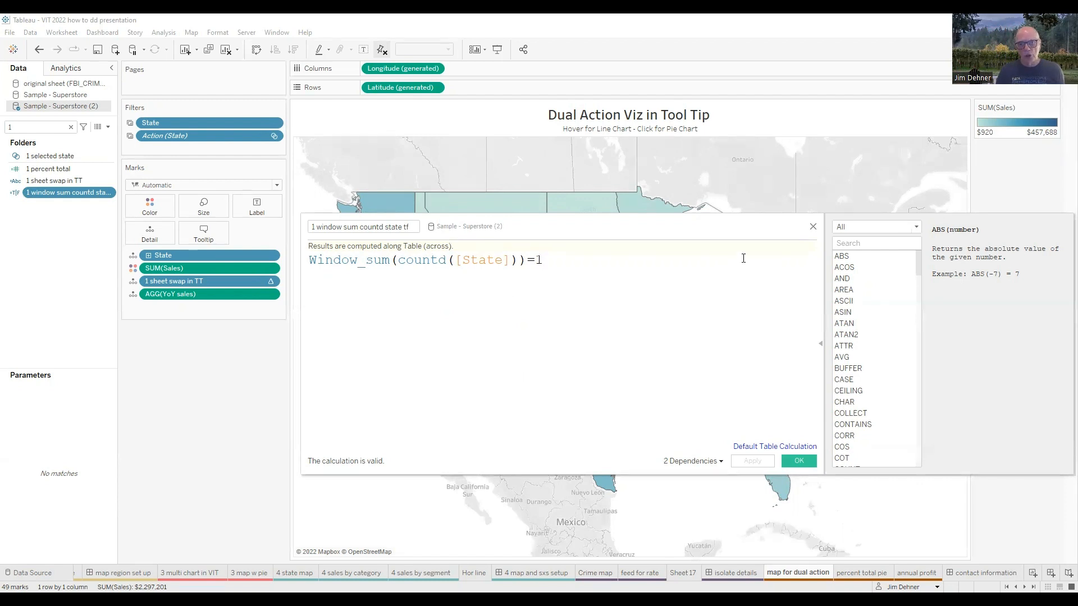
pyautogui.click(813, 227)
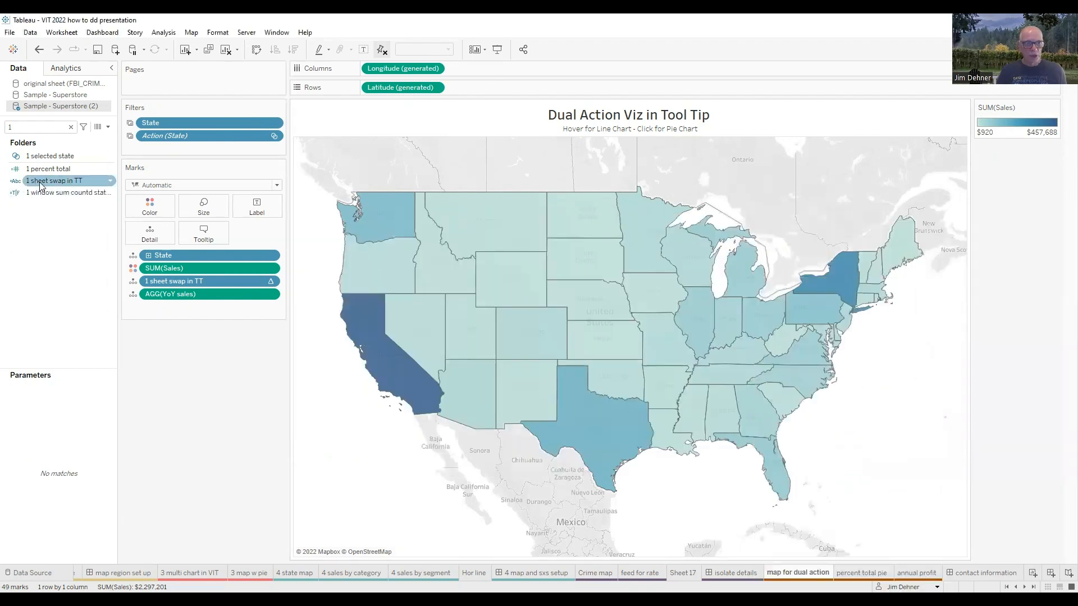
# - Recheck the "1 sheet swap in TT" formula, widening its editor so both complete WHEN lines can be read
pyautogui.rightClick(41, 183)
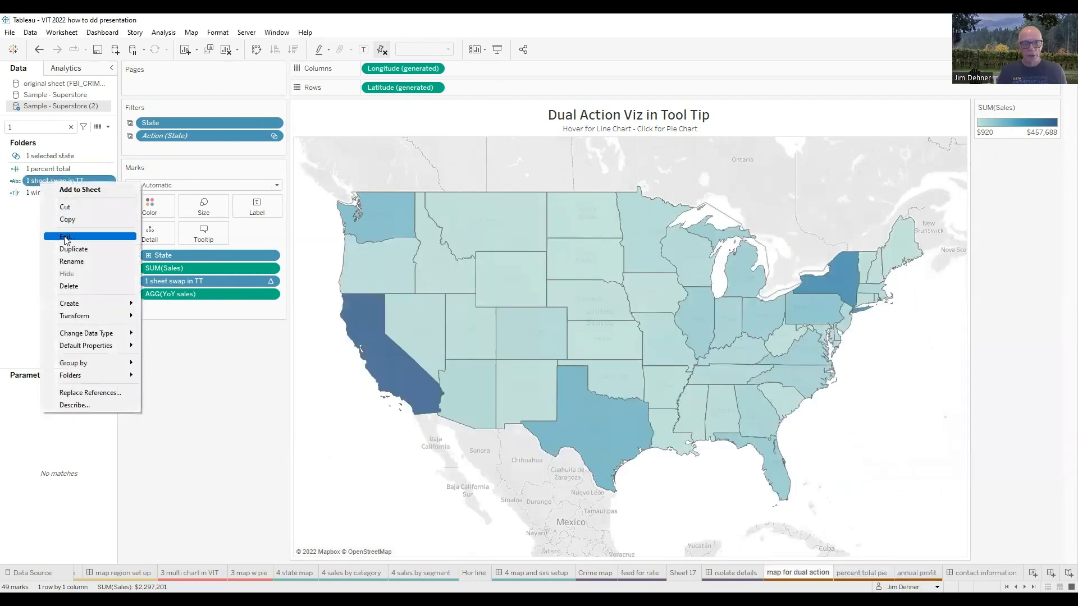
pyautogui.click(66, 238)
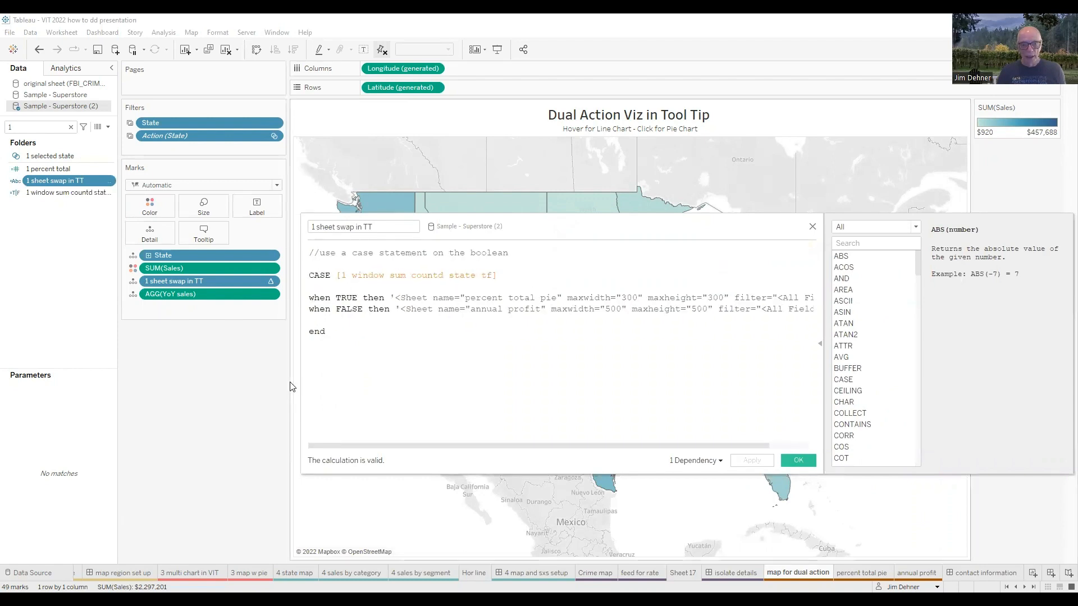
pyautogui.moveTo(302, 381); pyautogui.dragTo(228, 379)
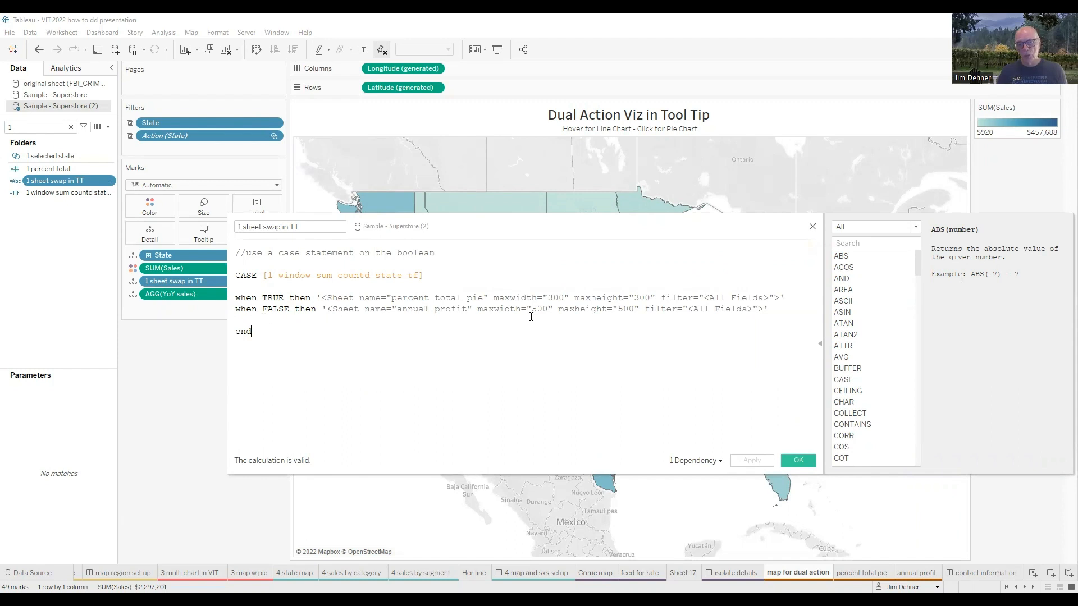
pyautogui.click(812, 227)
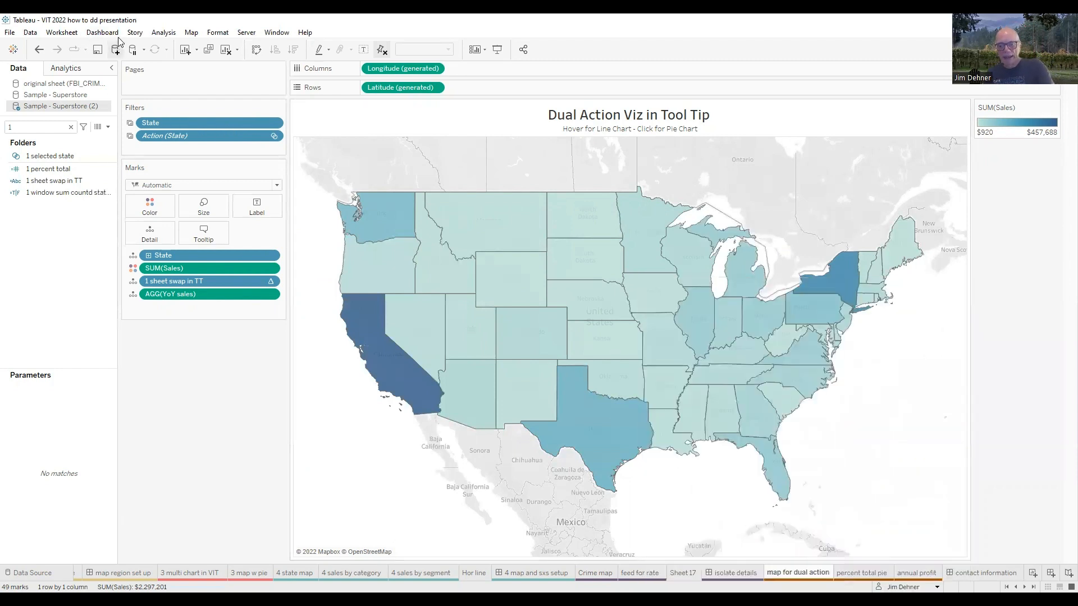
# - Review the settings of the "click action" filter action, including its source, target and clearing behaviour
pyautogui.click(59, 34)
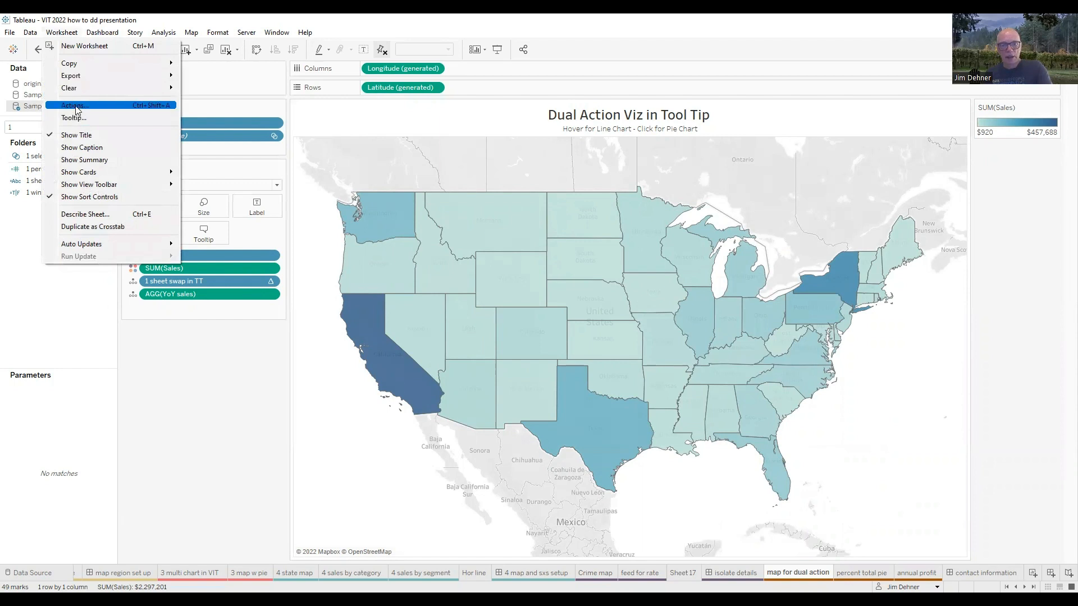
pyautogui.click(368, 330)
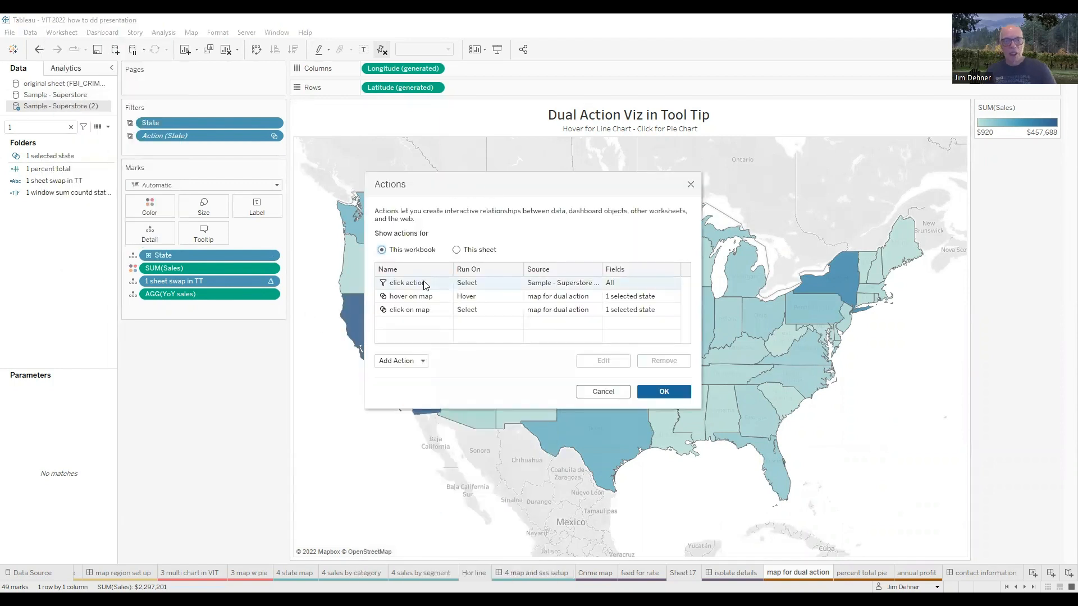
pyautogui.click(430, 287)
pyautogui.click(605, 362)
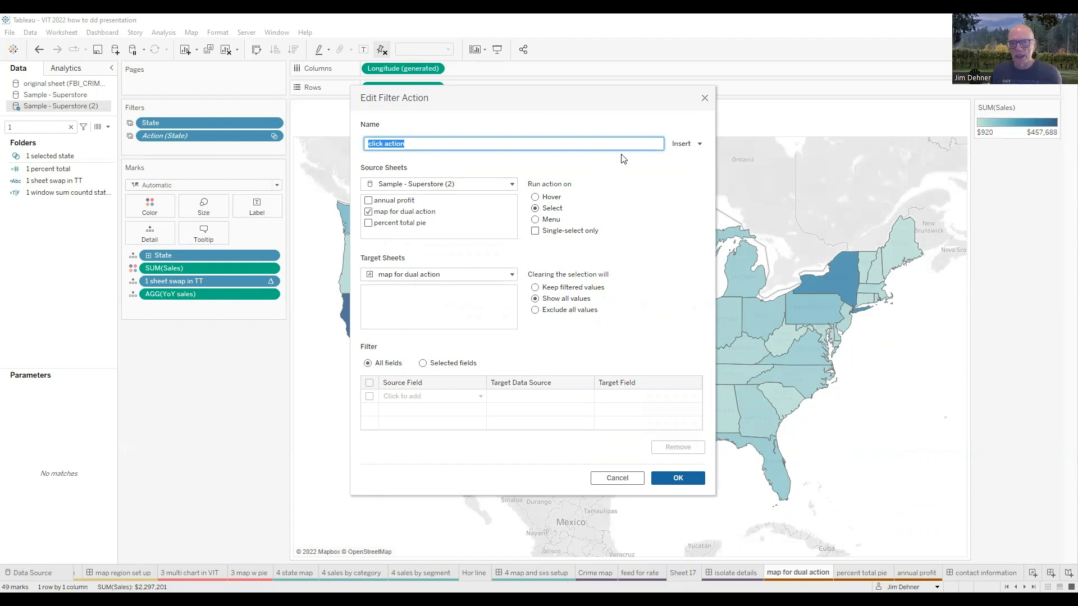
pyautogui.click(705, 100)
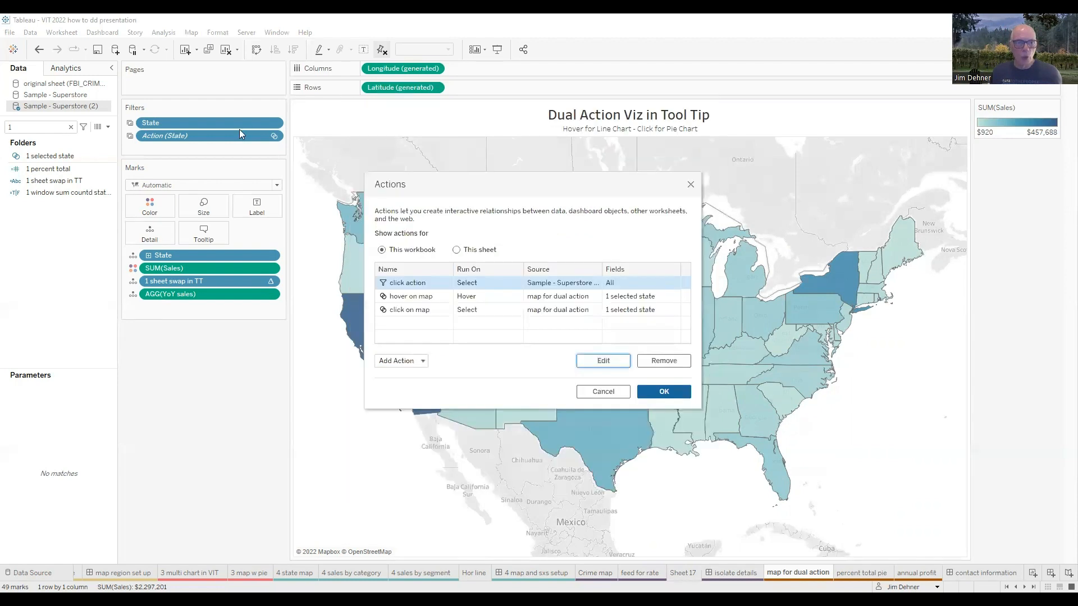
# - Review the "hover on map" and "click on map" set actions targeting "1 selected state", and close the workbook's actions list
pyautogui.click(424, 301)
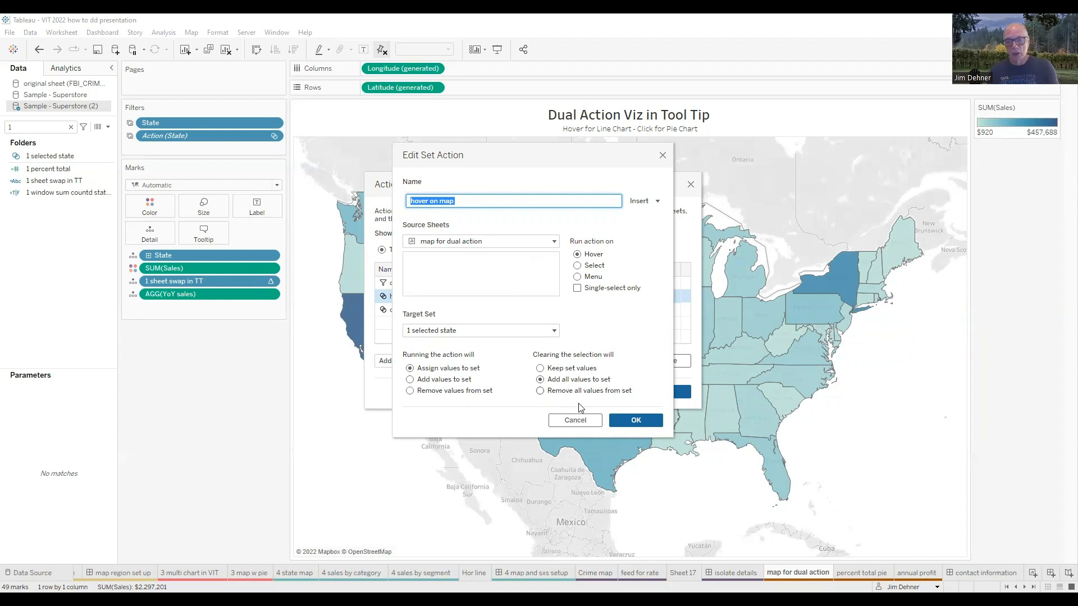
pyautogui.click(632, 421)
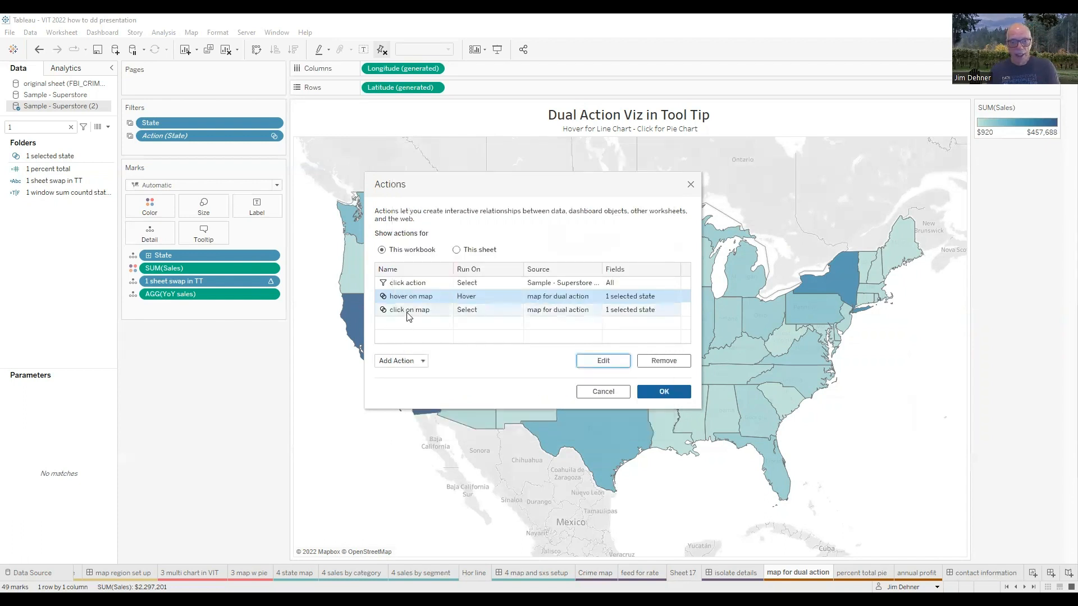
pyautogui.click(408, 314)
pyautogui.click(595, 364)
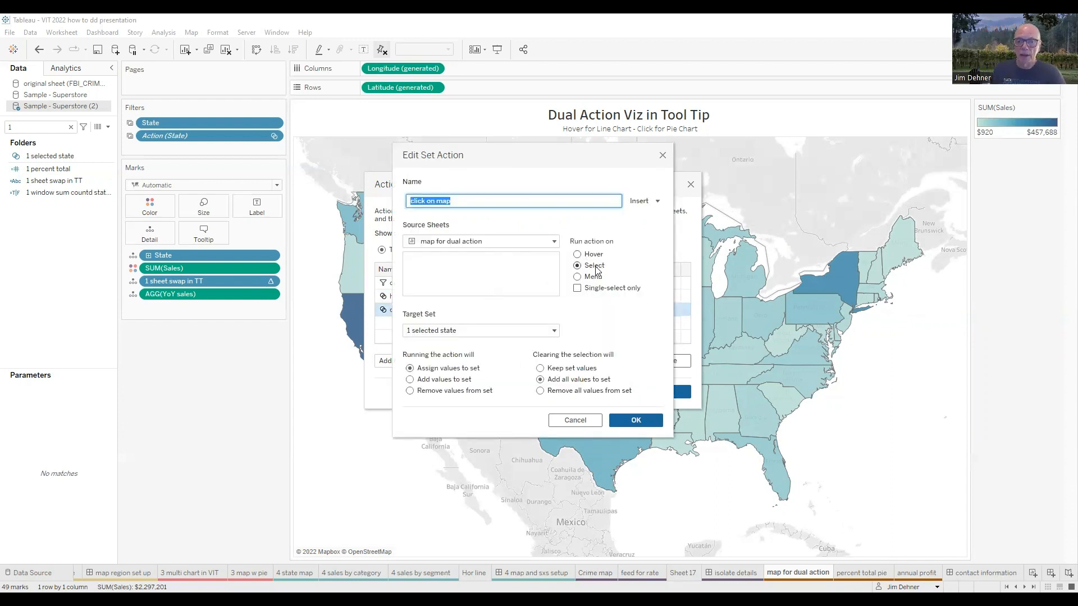
pyautogui.click(629, 427)
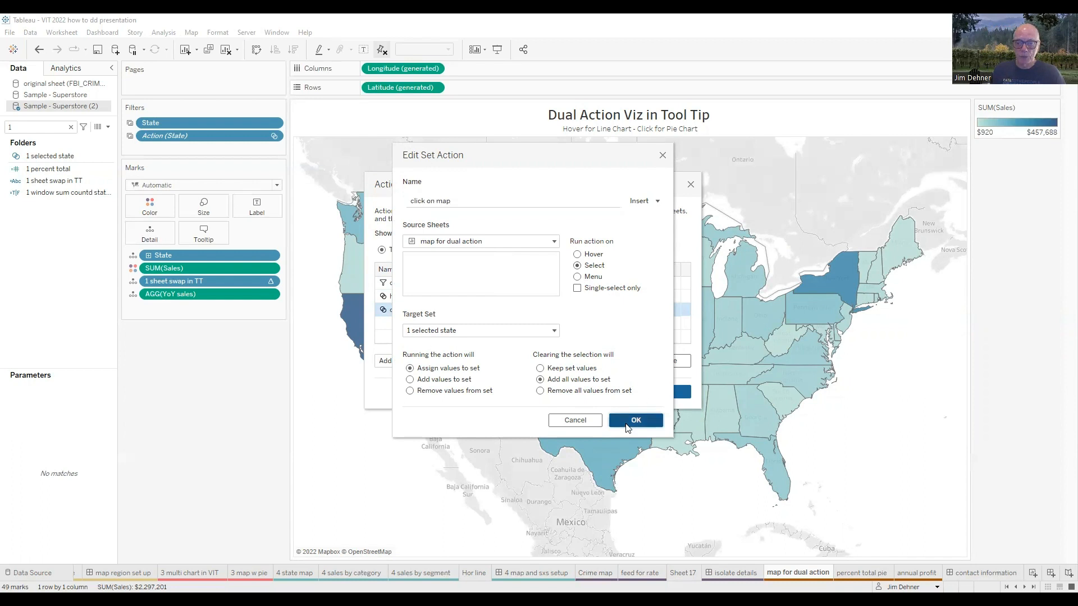
pyautogui.click(662, 393)
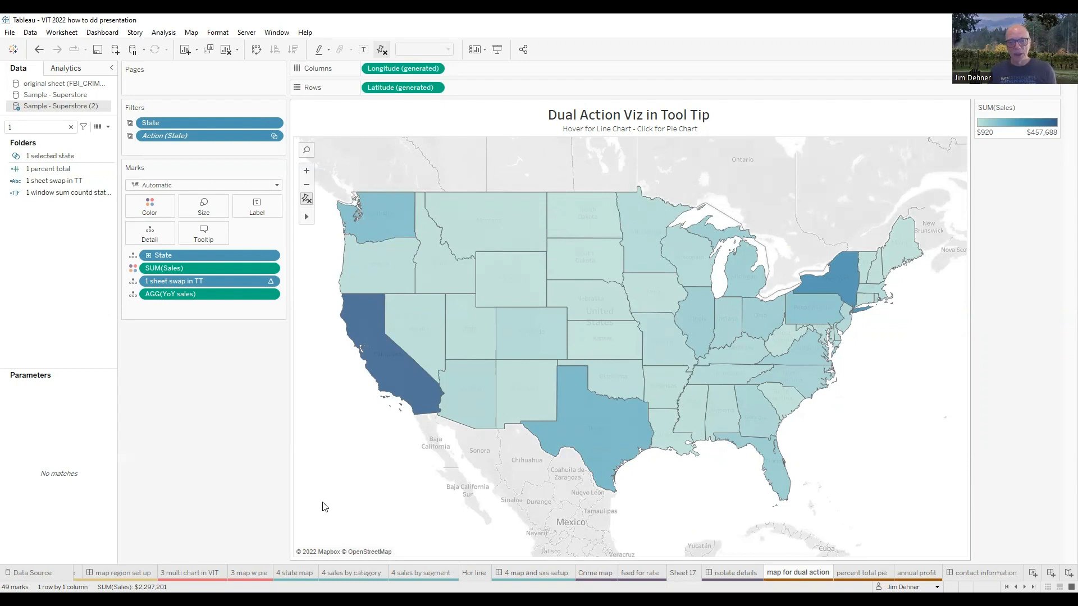
# - Check California's line chart tooltip on the map and select the state to test its pie chart tooltip
pyautogui.moveTo(371, 323)
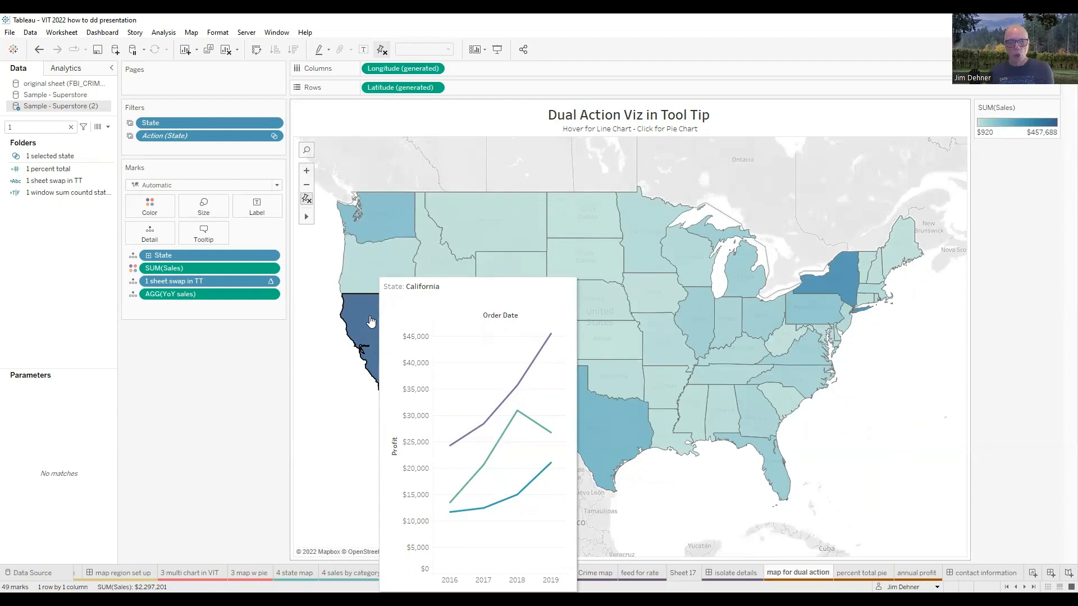
pyautogui.click(369, 321)
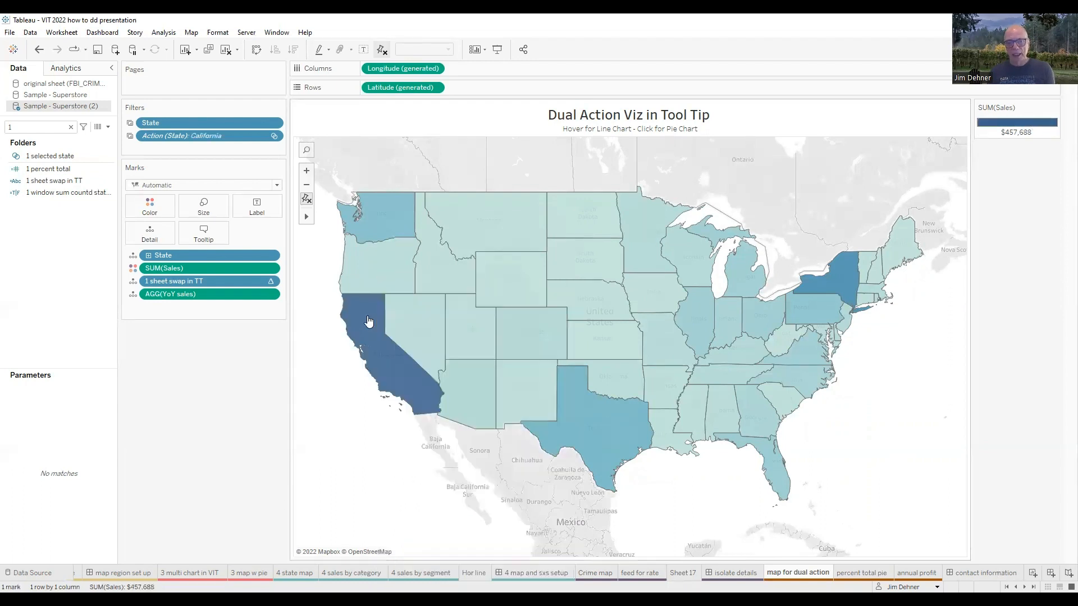